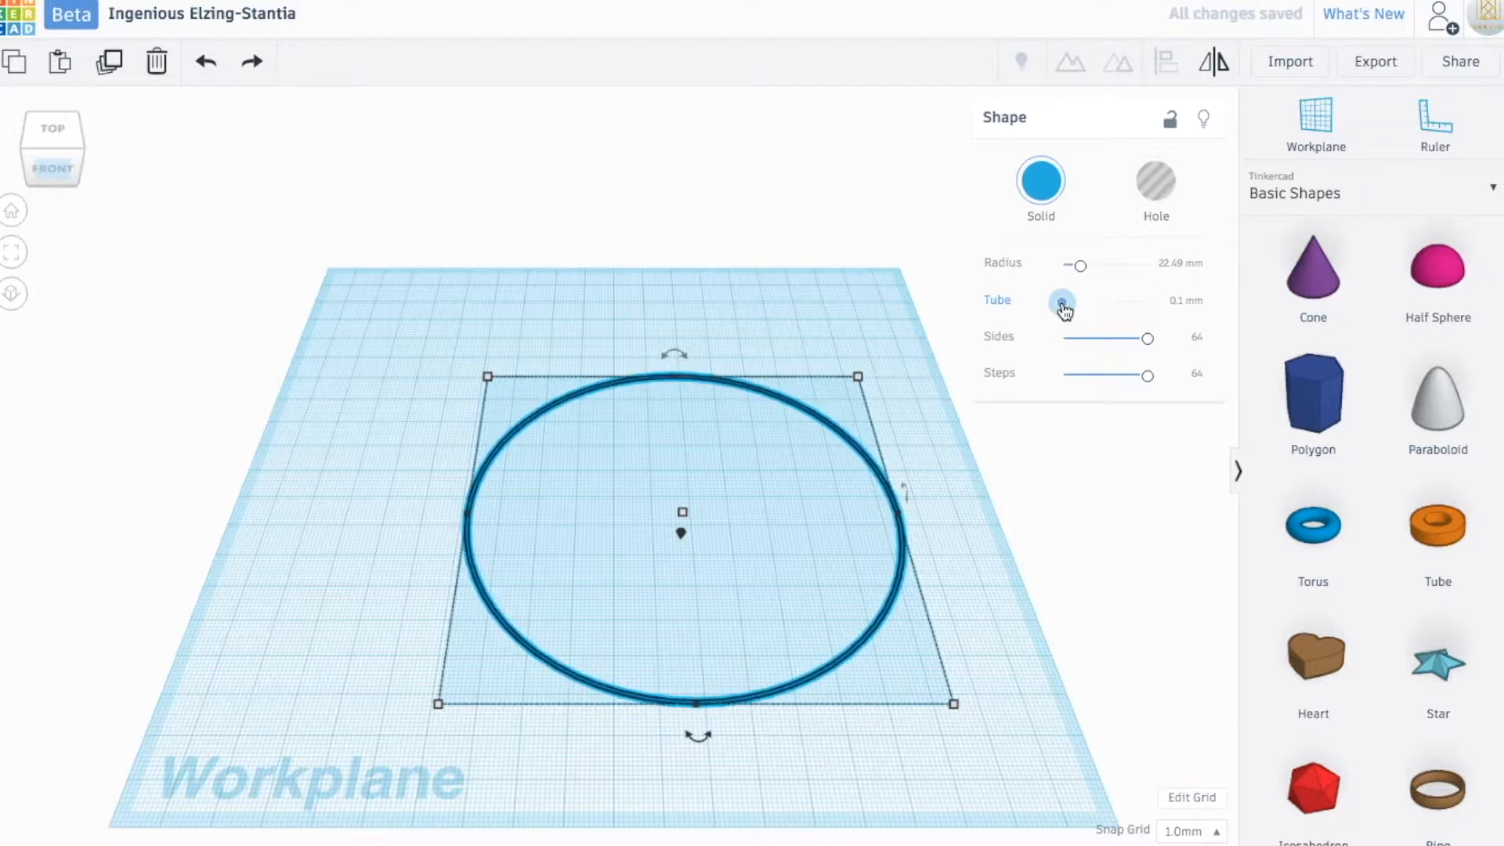
Step: Set the torus's tube thickness to 2 mm
{"action": "left_click", "coordinate": [1177, 301]}
{"action": "type", "text": "0"}
{"action": "key", "text": "Return"}
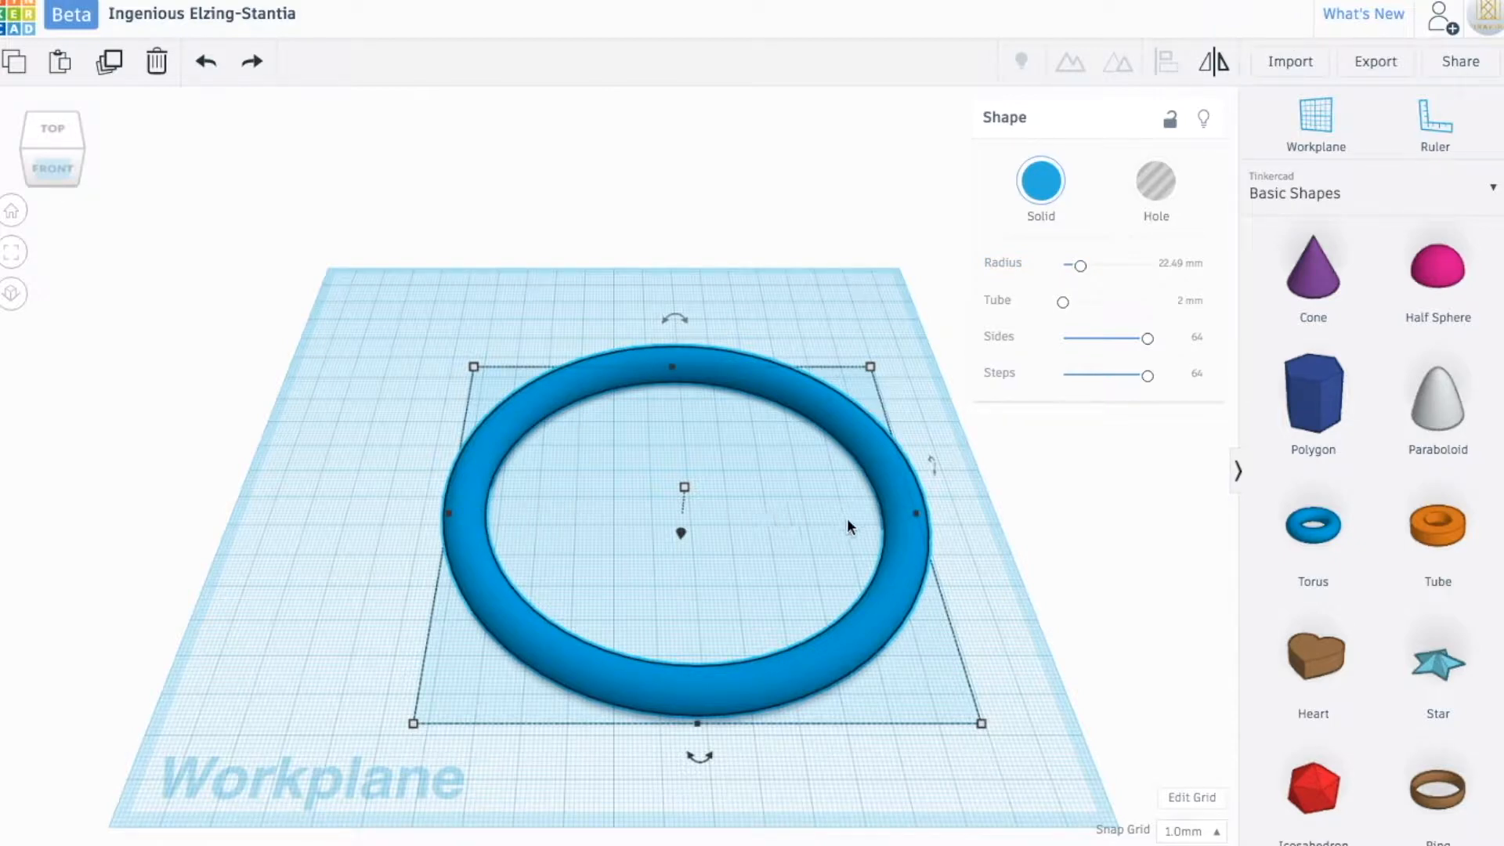
Step: Resize the torus to 19 mm wide and 19 mm deep
{"action": "left_click", "coordinate": [980, 724]}
{"action": "left_click", "coordinate": [695, 808]}
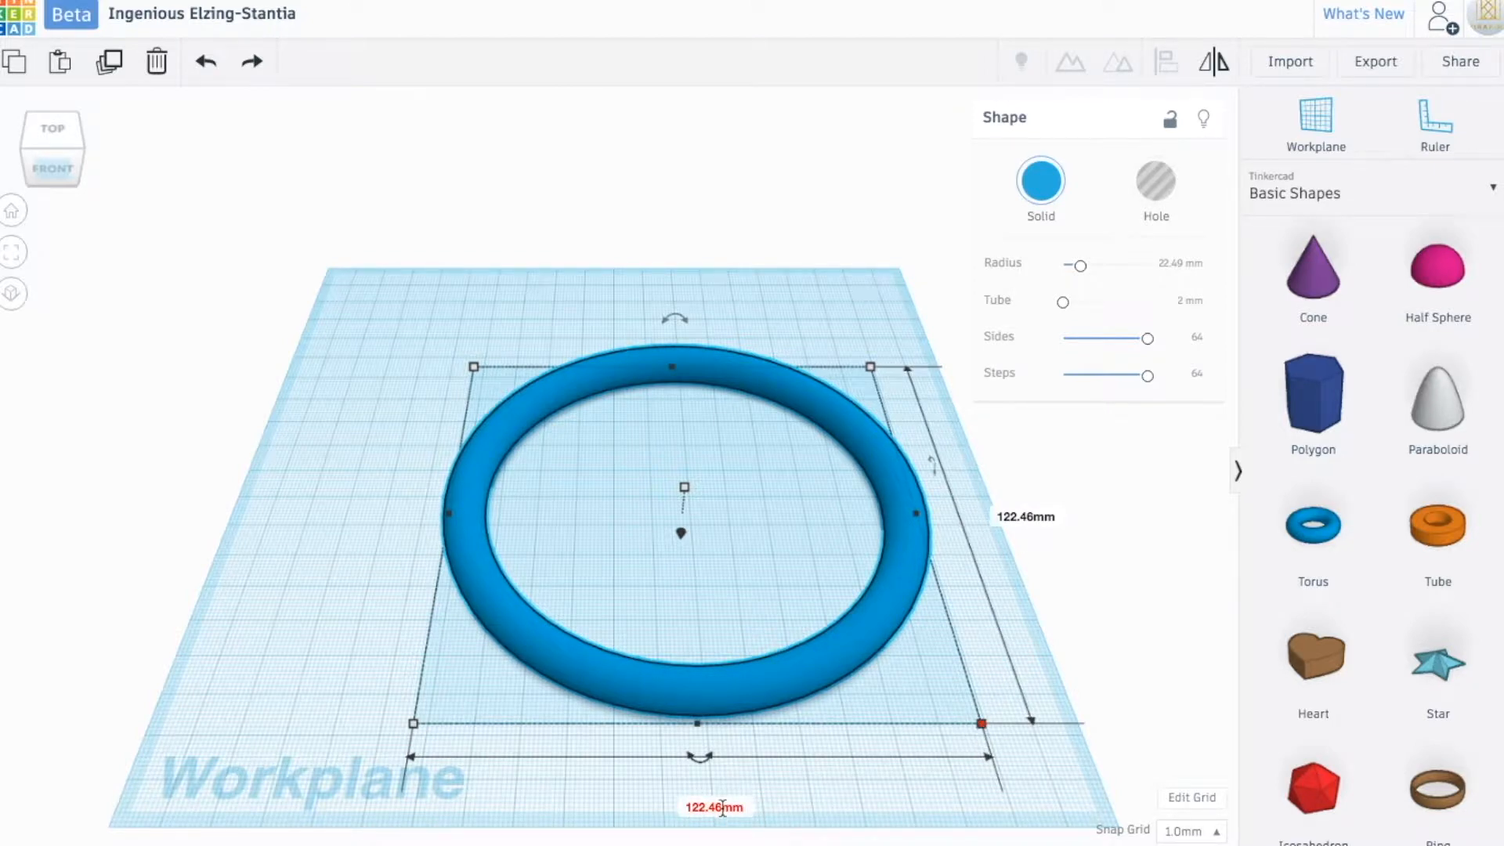
{"action": "left_click", "coordinate": [722, 809]}
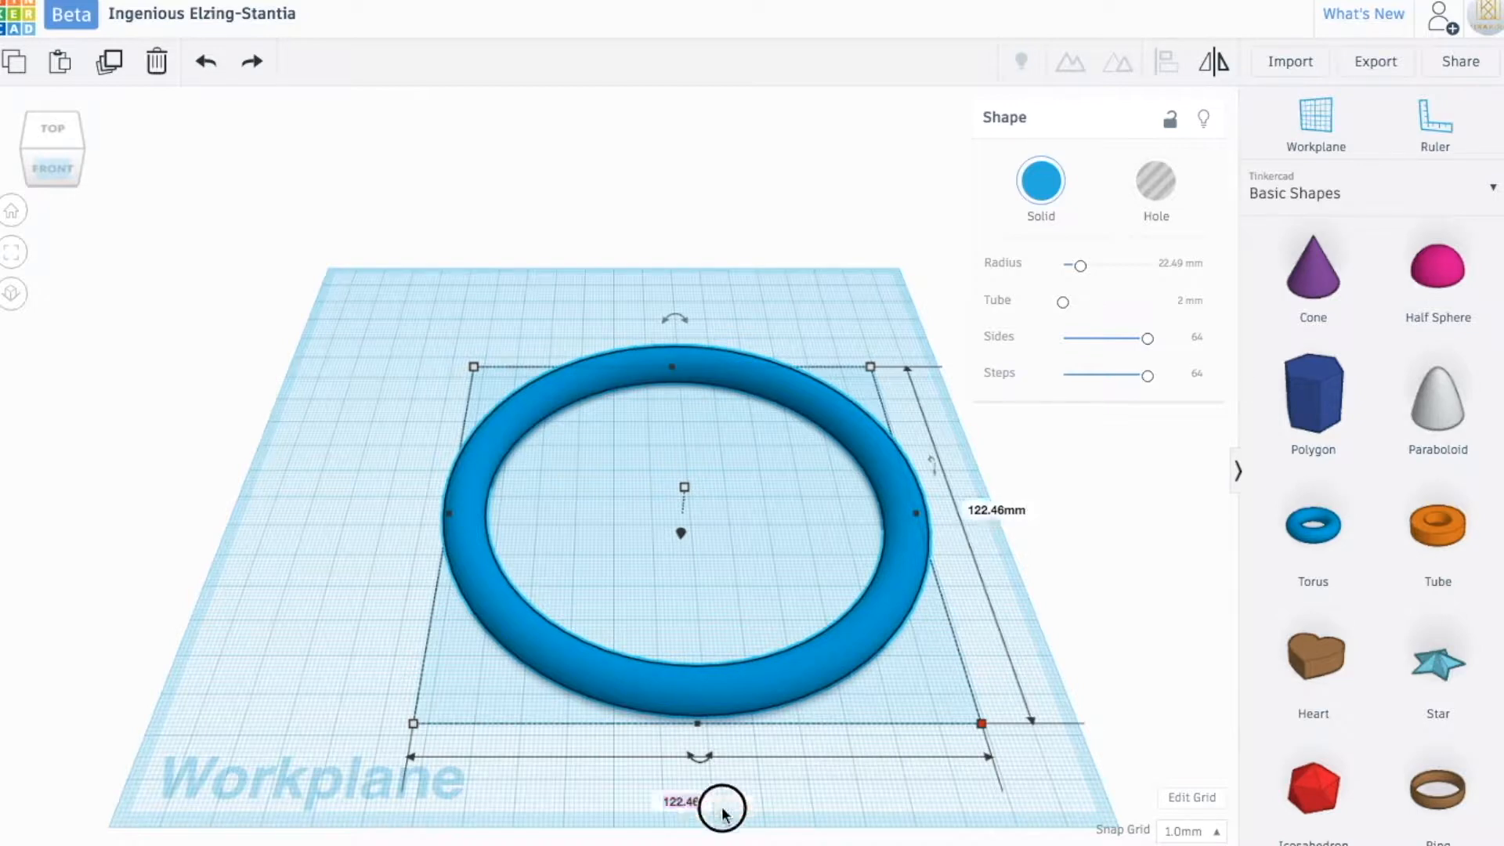
{"action": "type", "text": "19"}
{"action": "key", "text": "Return"}
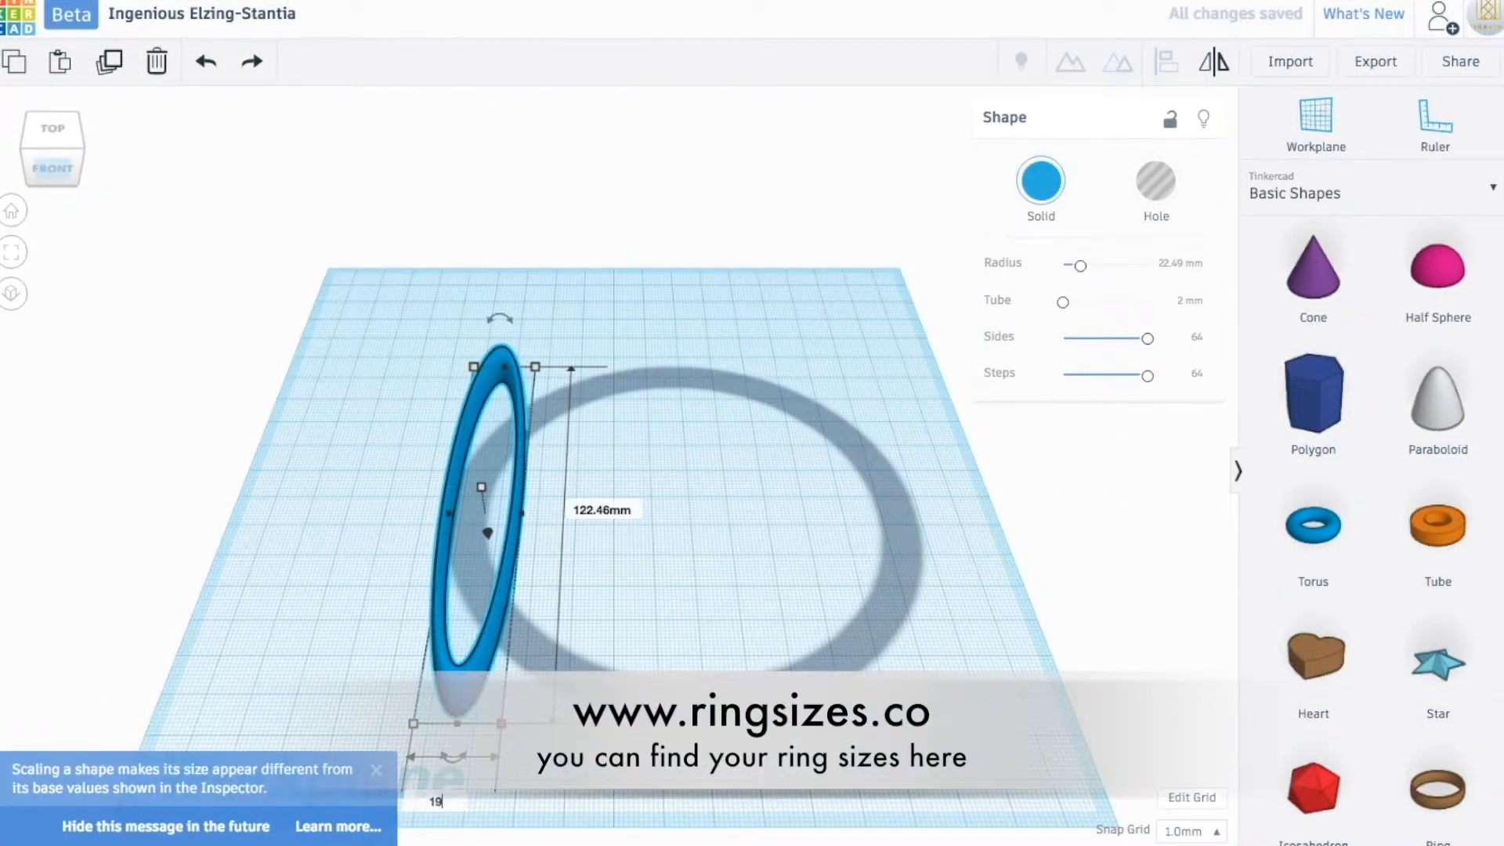
{"action": "type", "text": "19"}
{"action": "key", "text": "Return"}
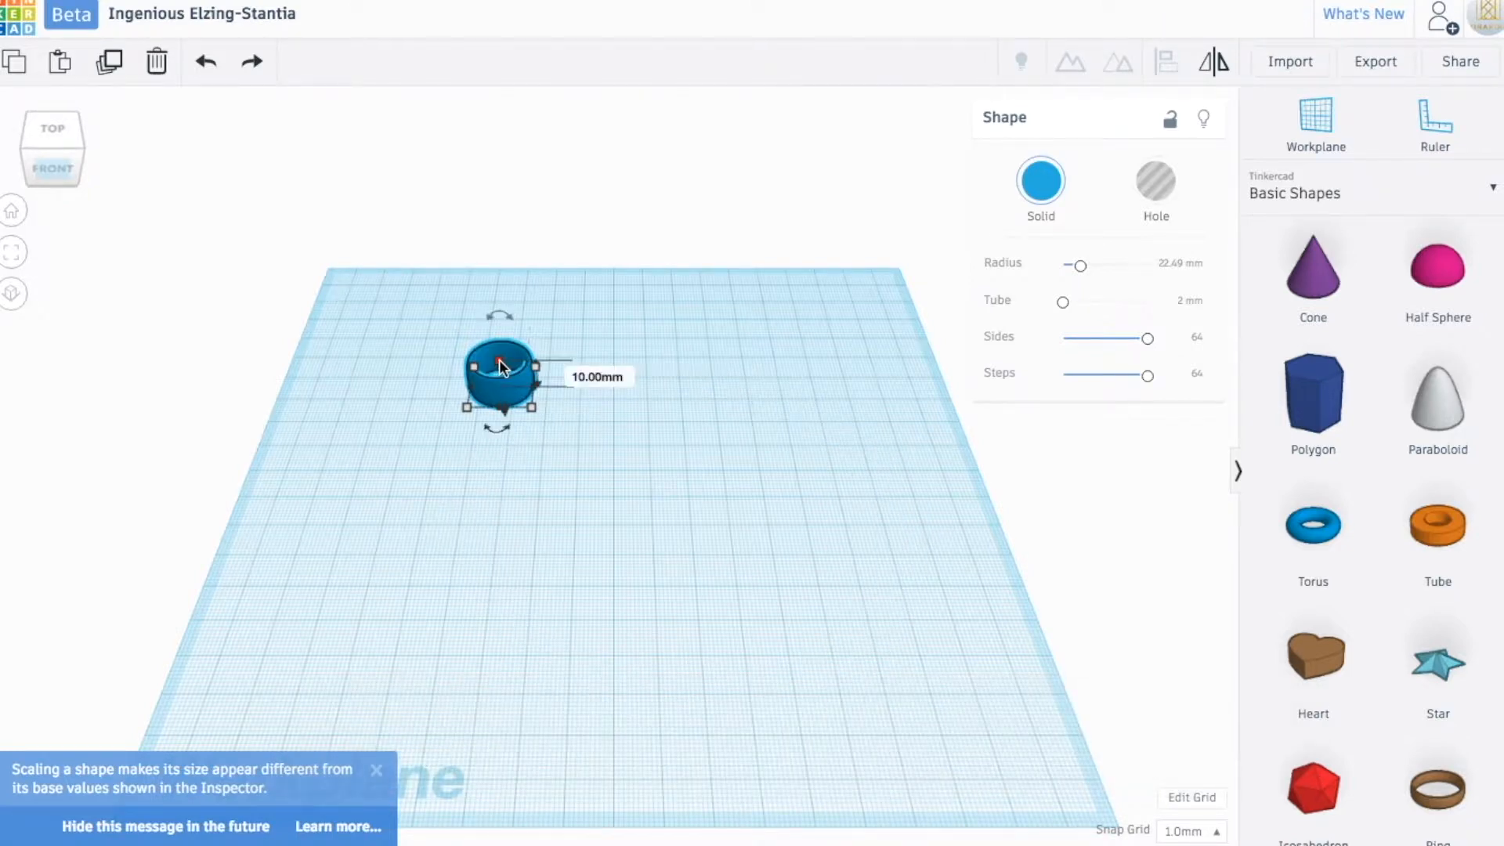
Step: Reduce the torus's height to 2 mm and move it toward the middle of the workplane
{"action": "left_click_drag", "start_coordinate": [500, 362], "coordinate": [502, 385]}
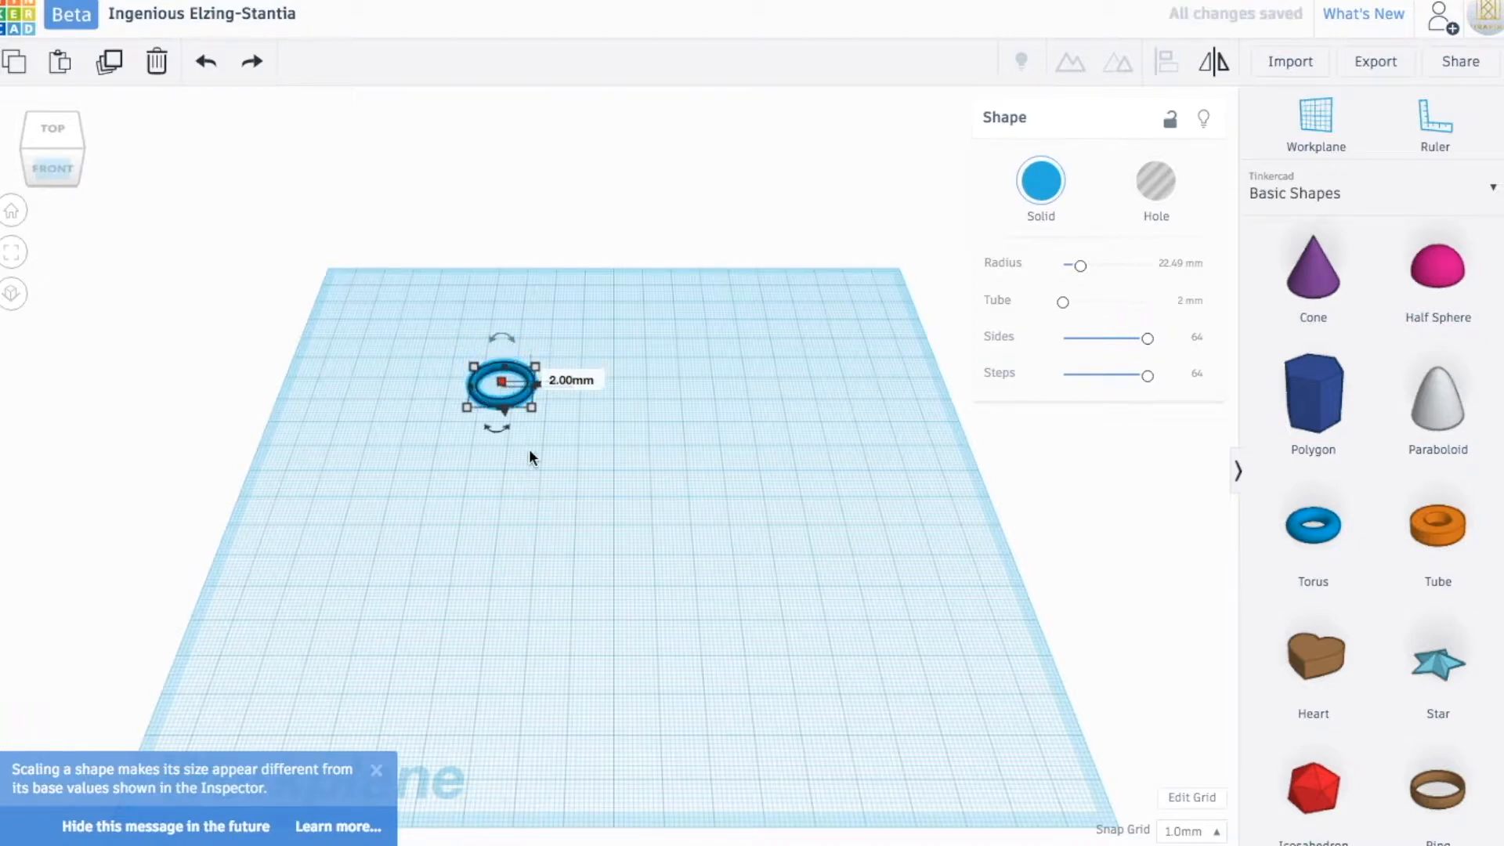
{"action": "left_click", "coordinate": [512, 397]}
{"action": "left_click", "coordinate": [516, 402]}
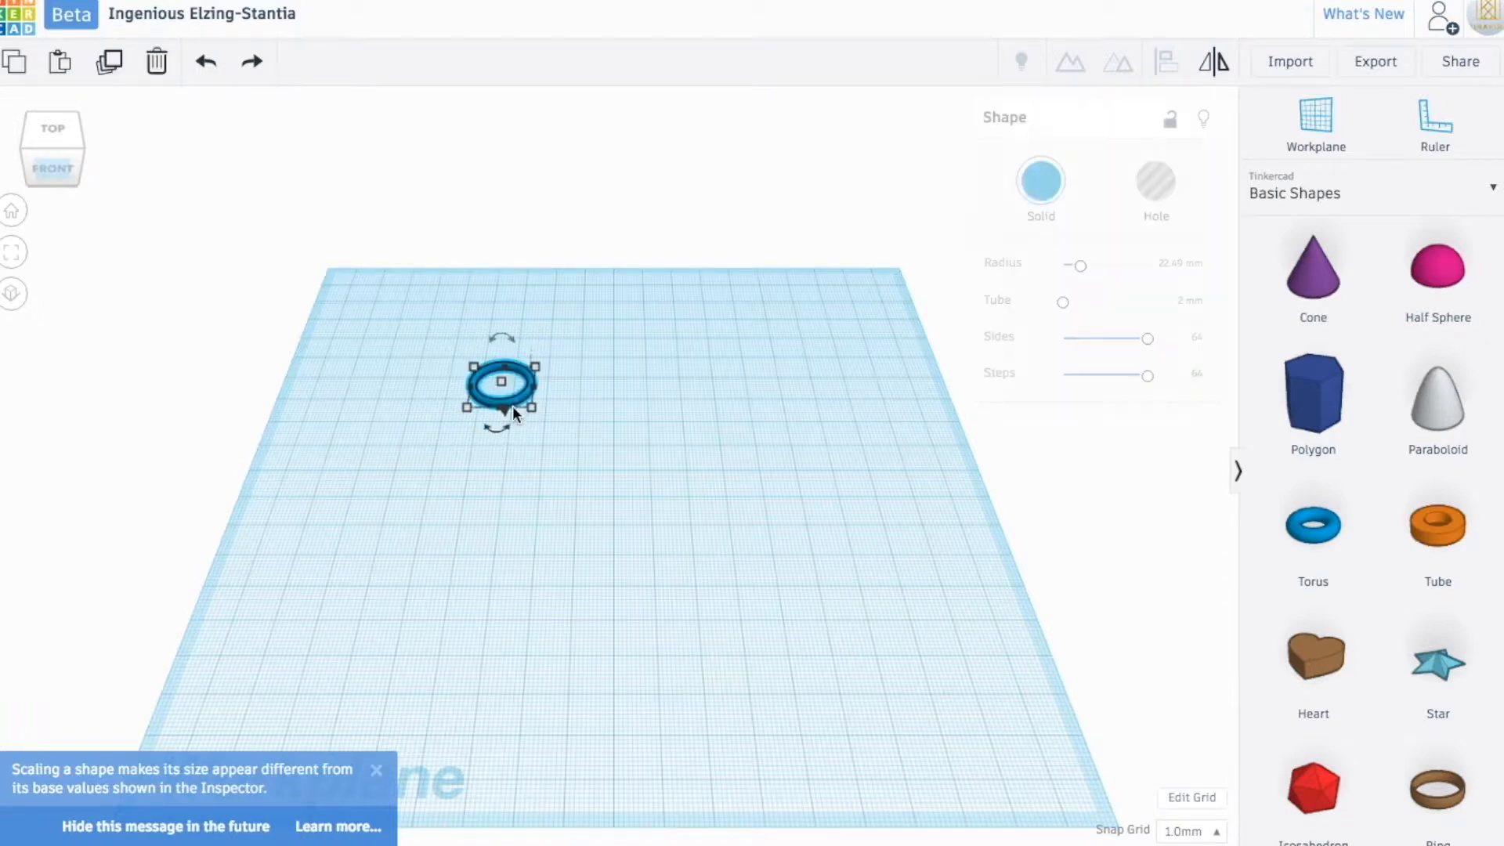
{"action": "left_click_drag", "start_coordinate": [515, 401], "coordinate": [661, 523]}
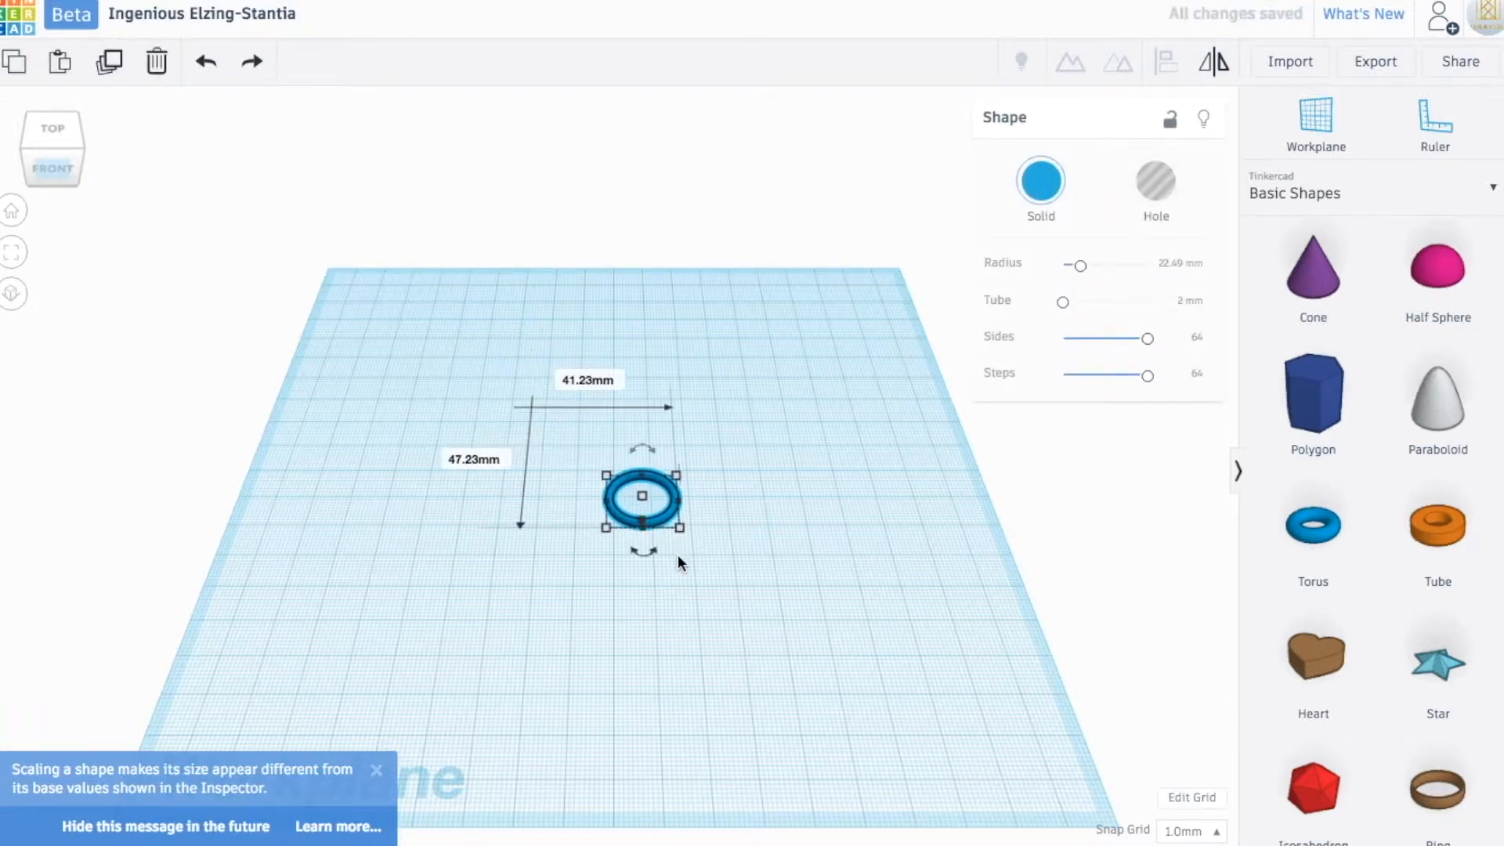
{"action": "left_click", "coordinate": [678, 553]}
{"action": "left_click", "coordinate": [658, 524]}
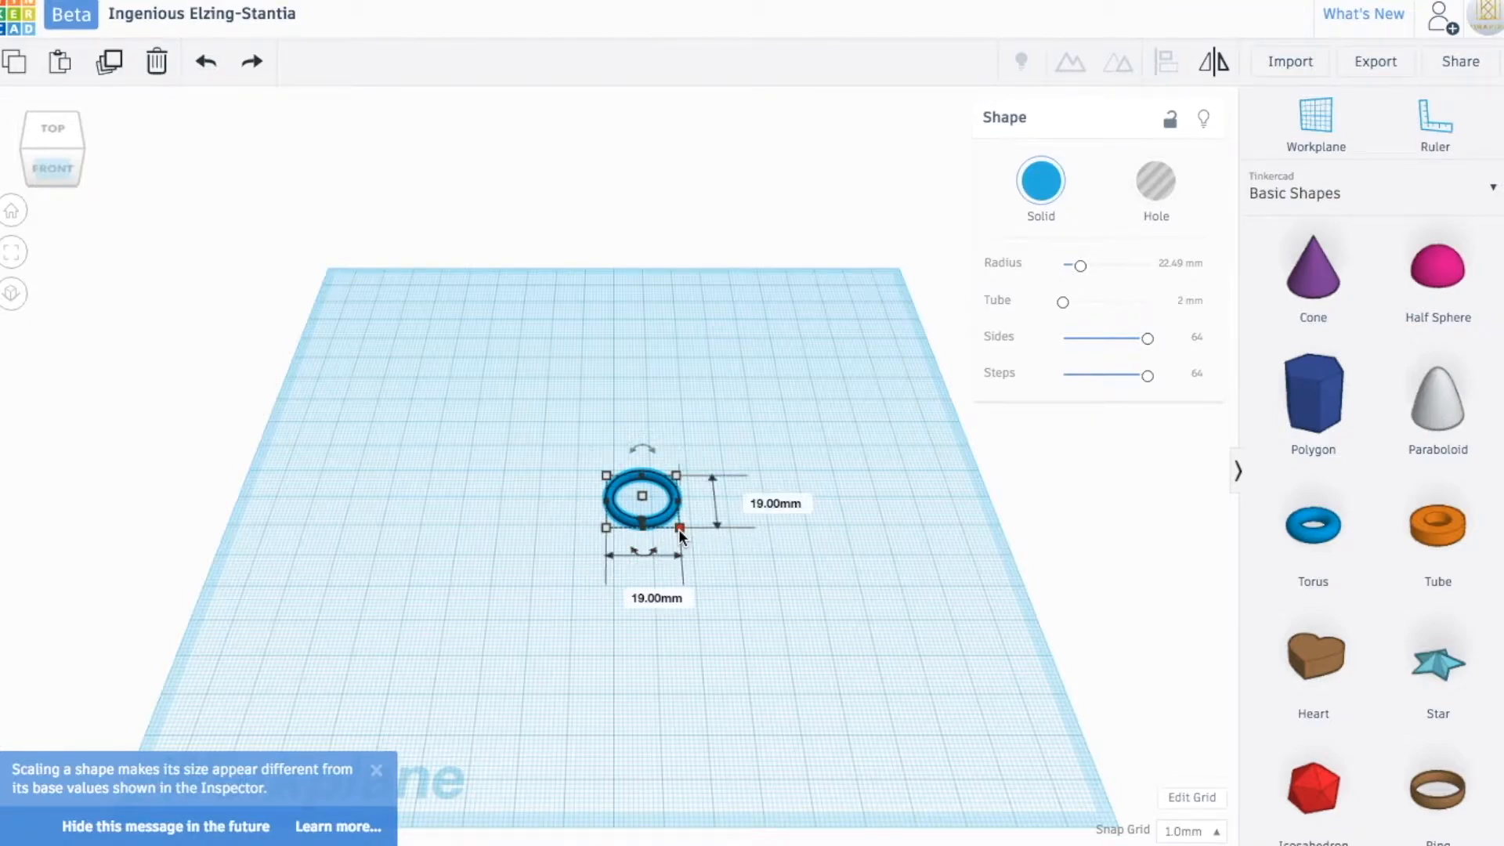
Step: Set both the depth and the width of the ring to 20 mm
{"action": "scroll", "coordinate": [678, 528], "scroll_direction": "up", "scroll_amount": 3}
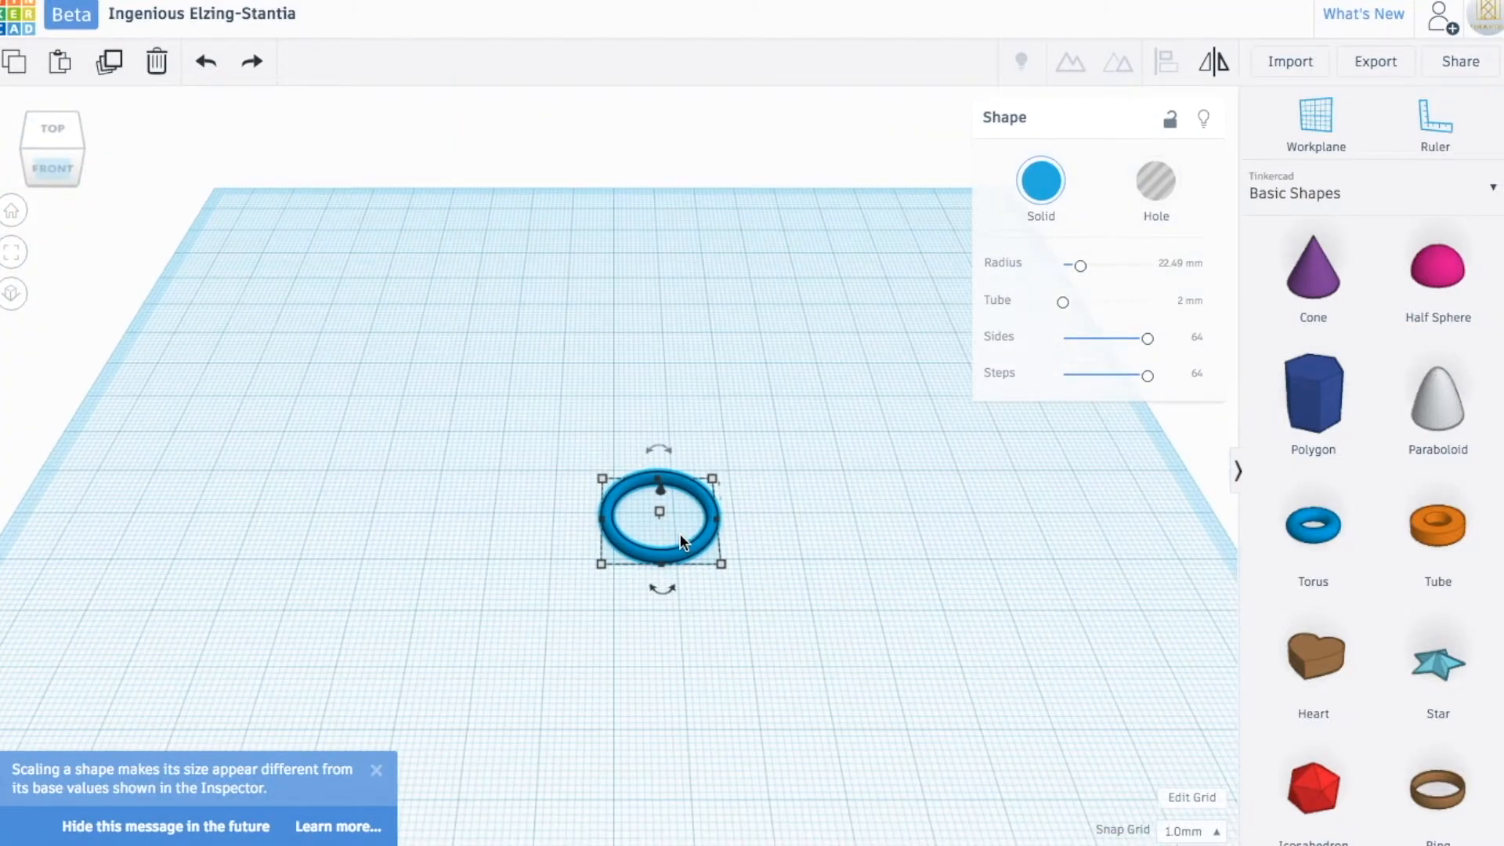
{"action": "scroll", "coordinate": [680, 533], "scroll_direction": "up", "scroll_amount": 2}
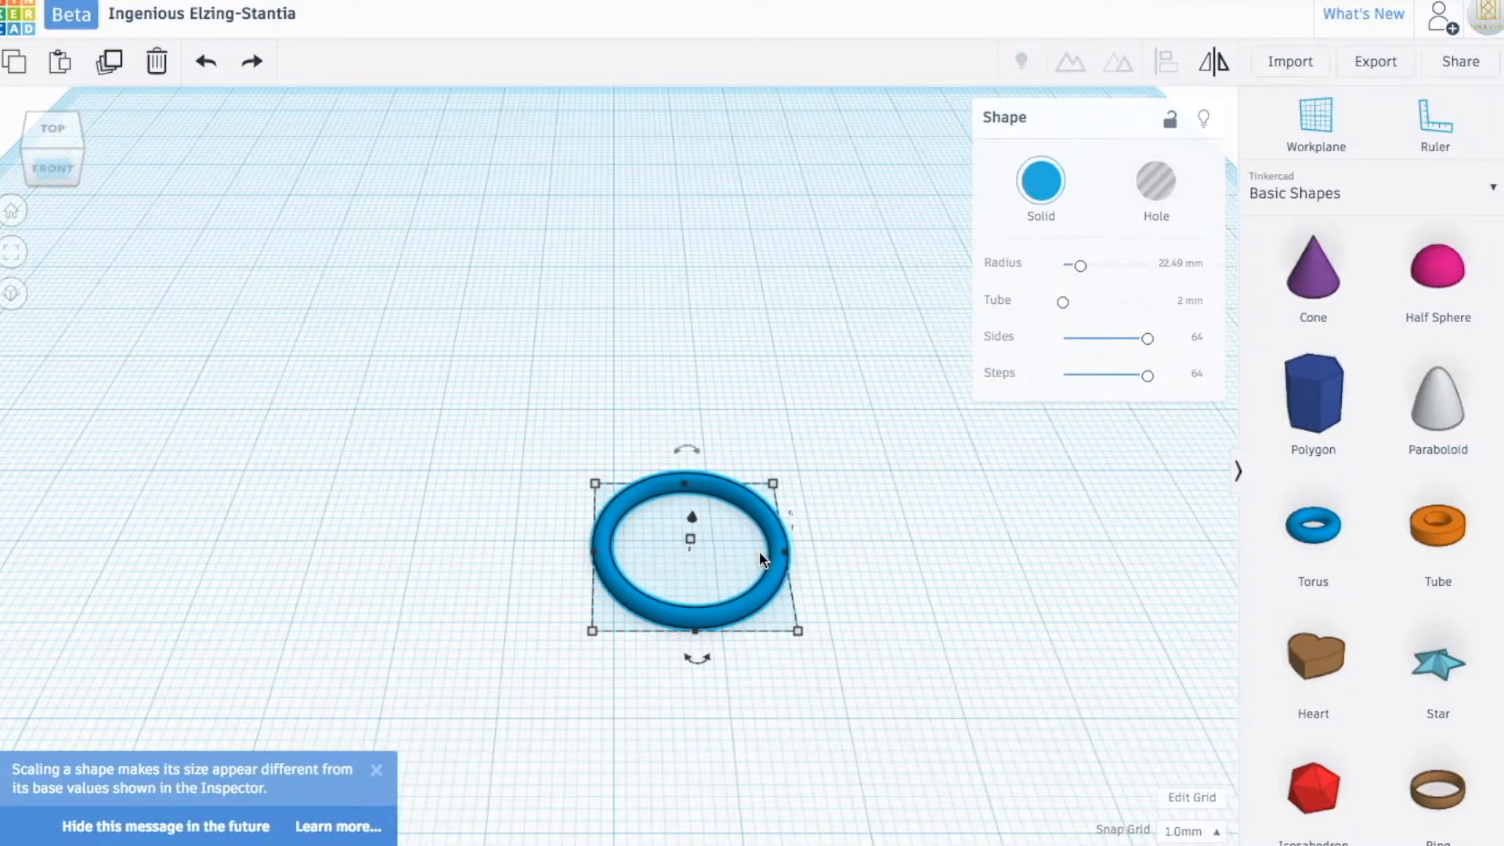
{"action": "mouse_move", "coordinate": [794, 628]}
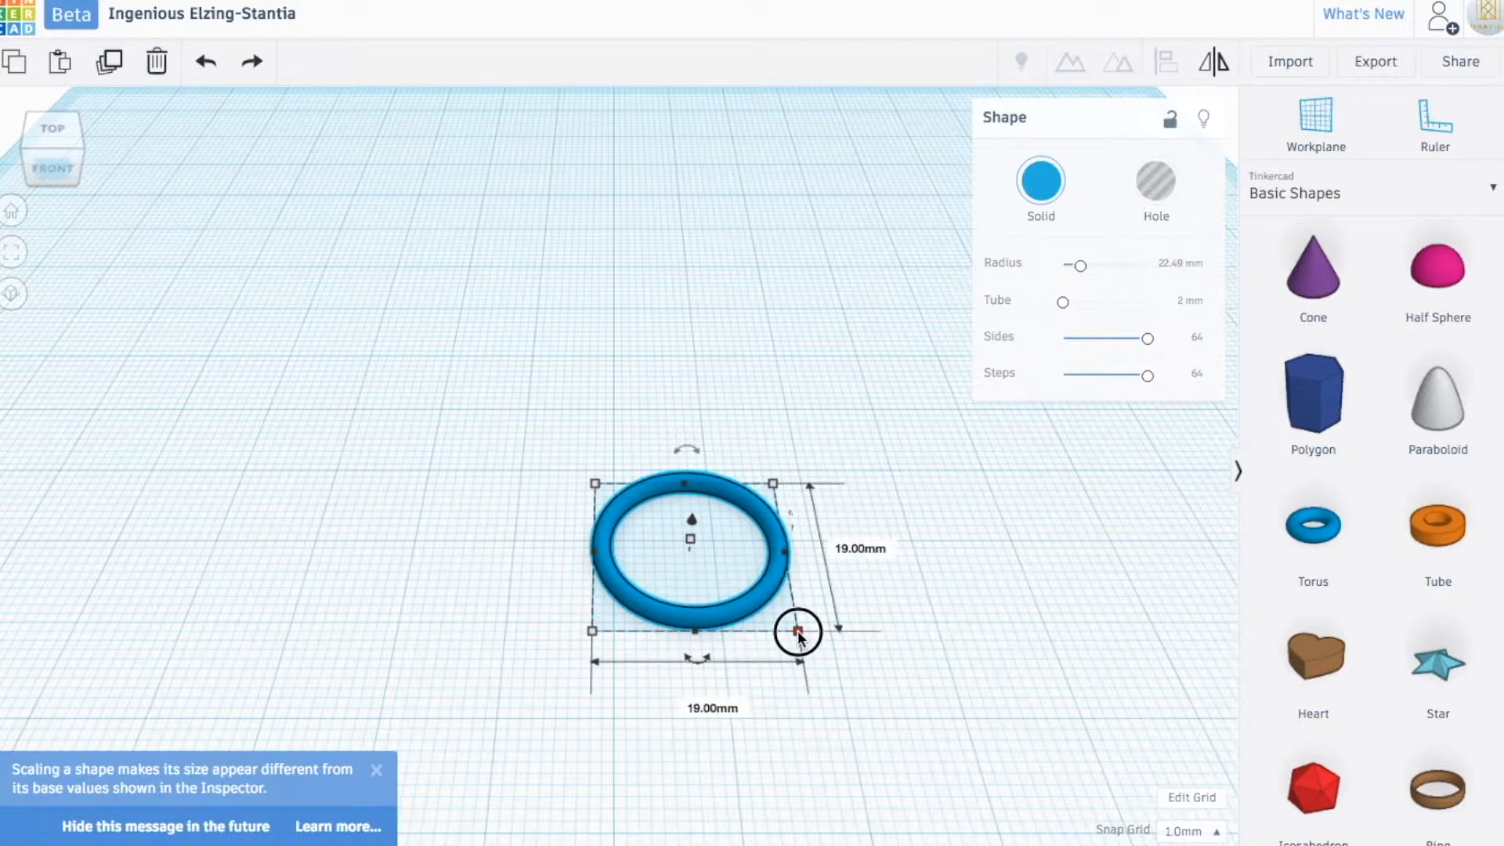
{"action": "left_click", "coordinate": [863, 556]}
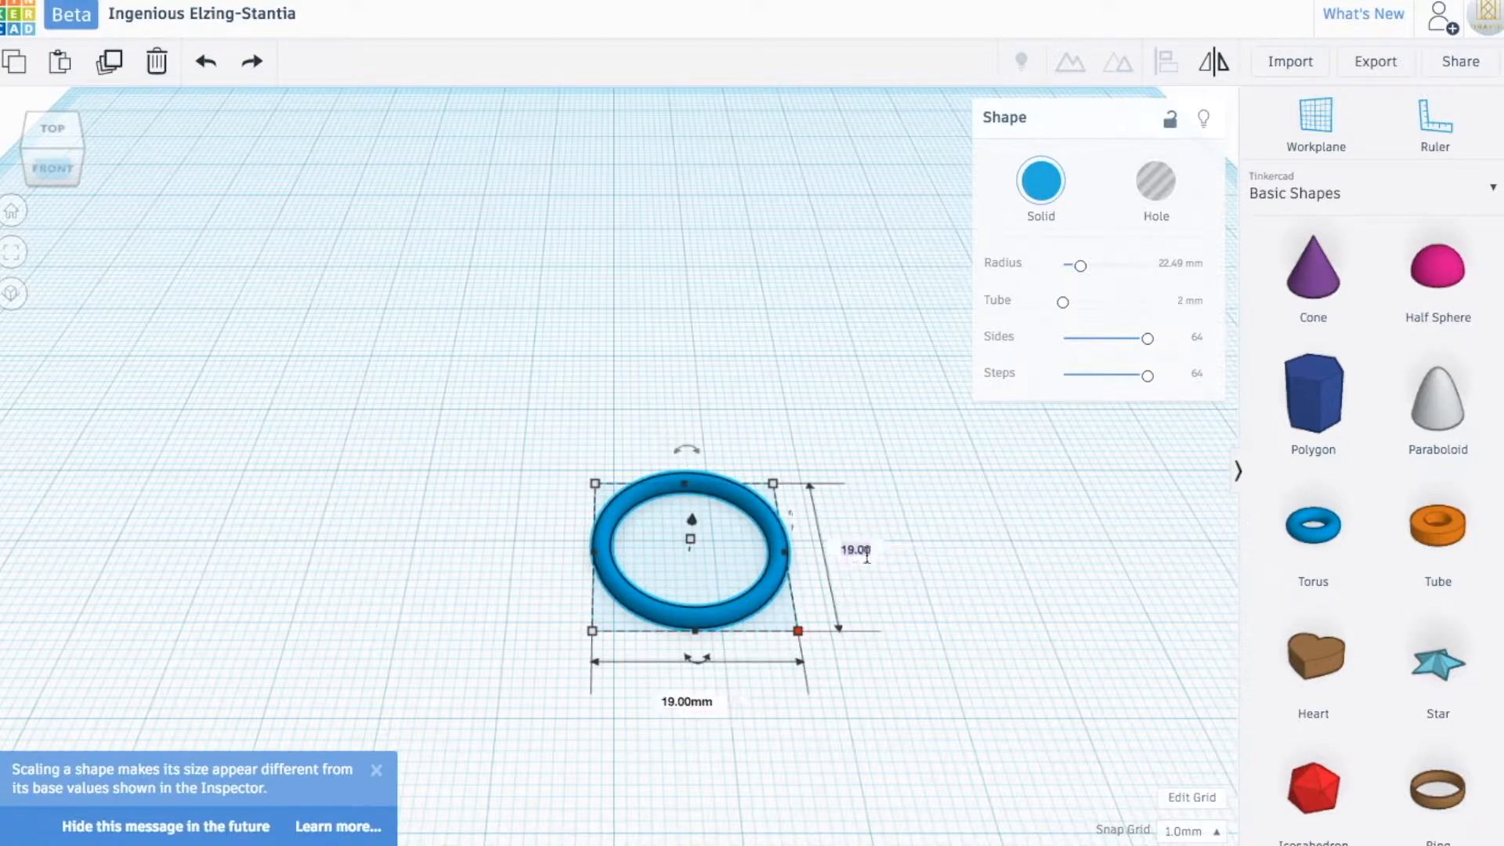
{"action": "type", "text": "20"}
{"action": "key", "text": "Tab"}
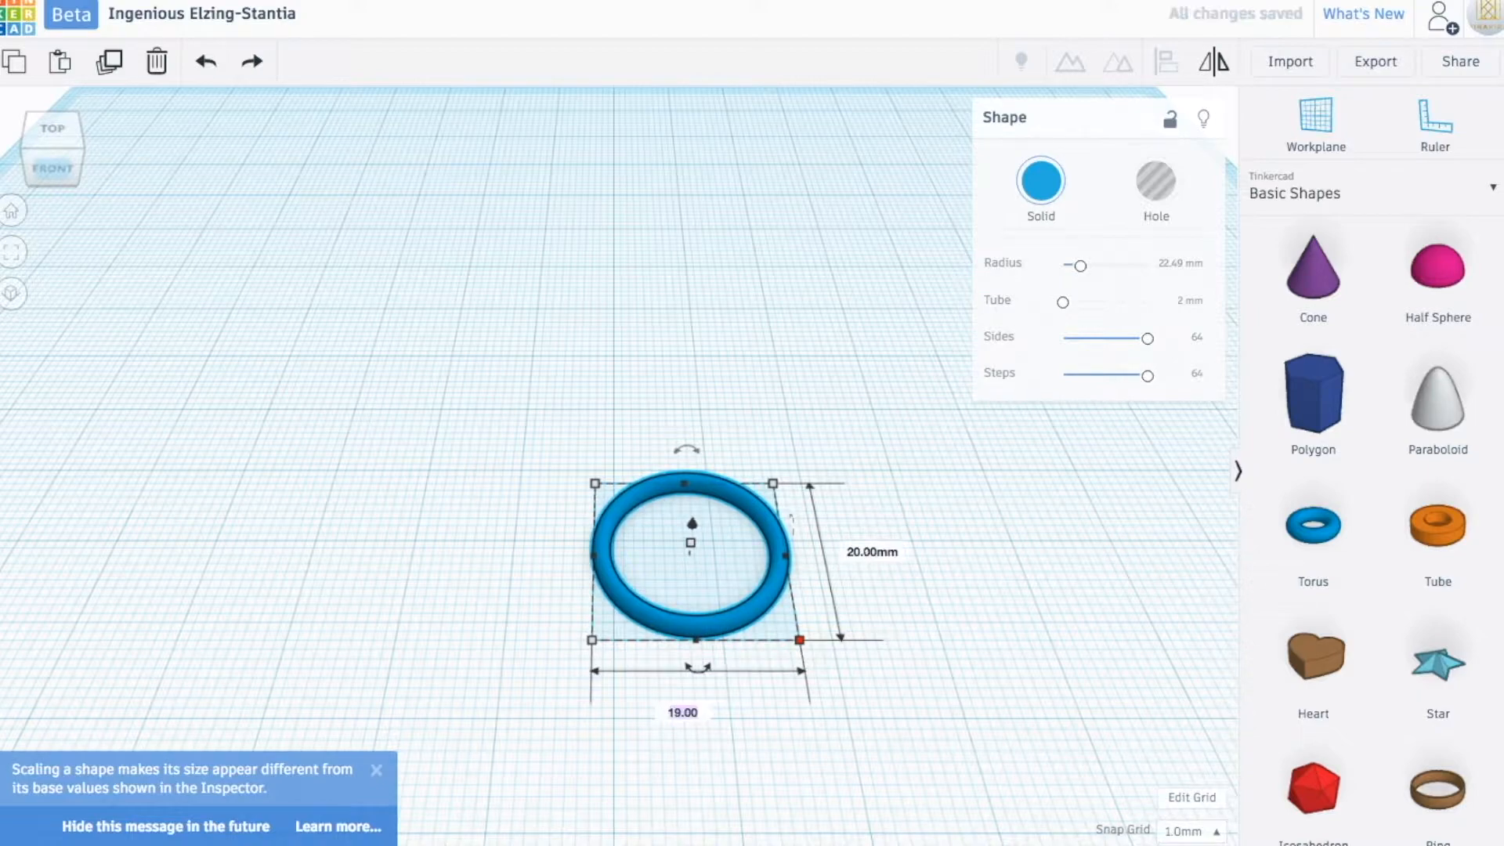
{"action": "type", "text": "20"}
{"action": "key", "text": "Return"}
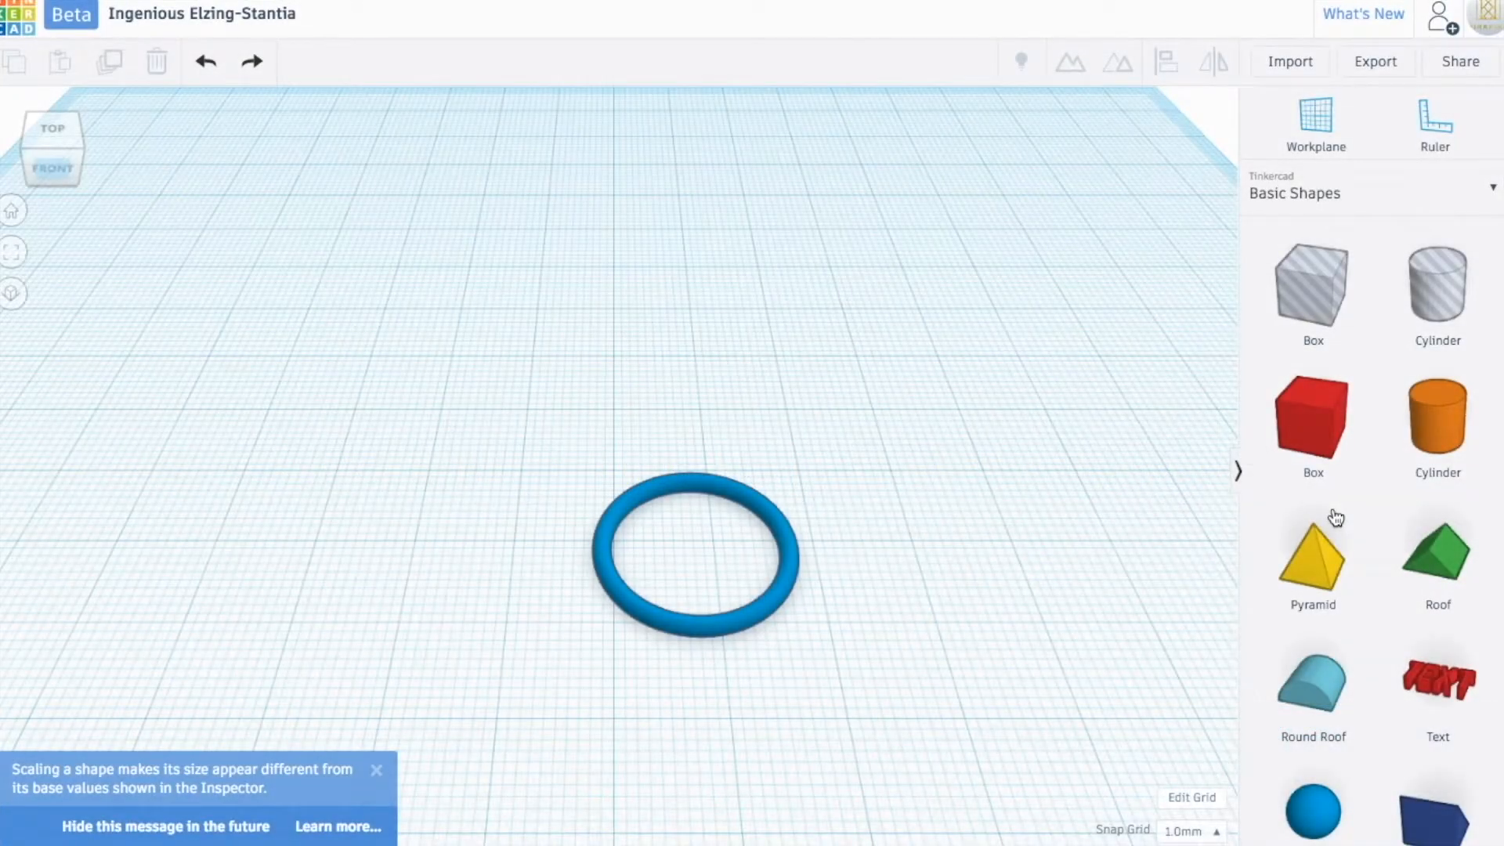
Step: Place a Roof shape beside the ring, tipped 90° onto its triangular end and raised 5 mm to rest on the workplane
{"action": "left_click_drag", "start_coordinate": [1433, 552], "coordinate": [944, 440]}
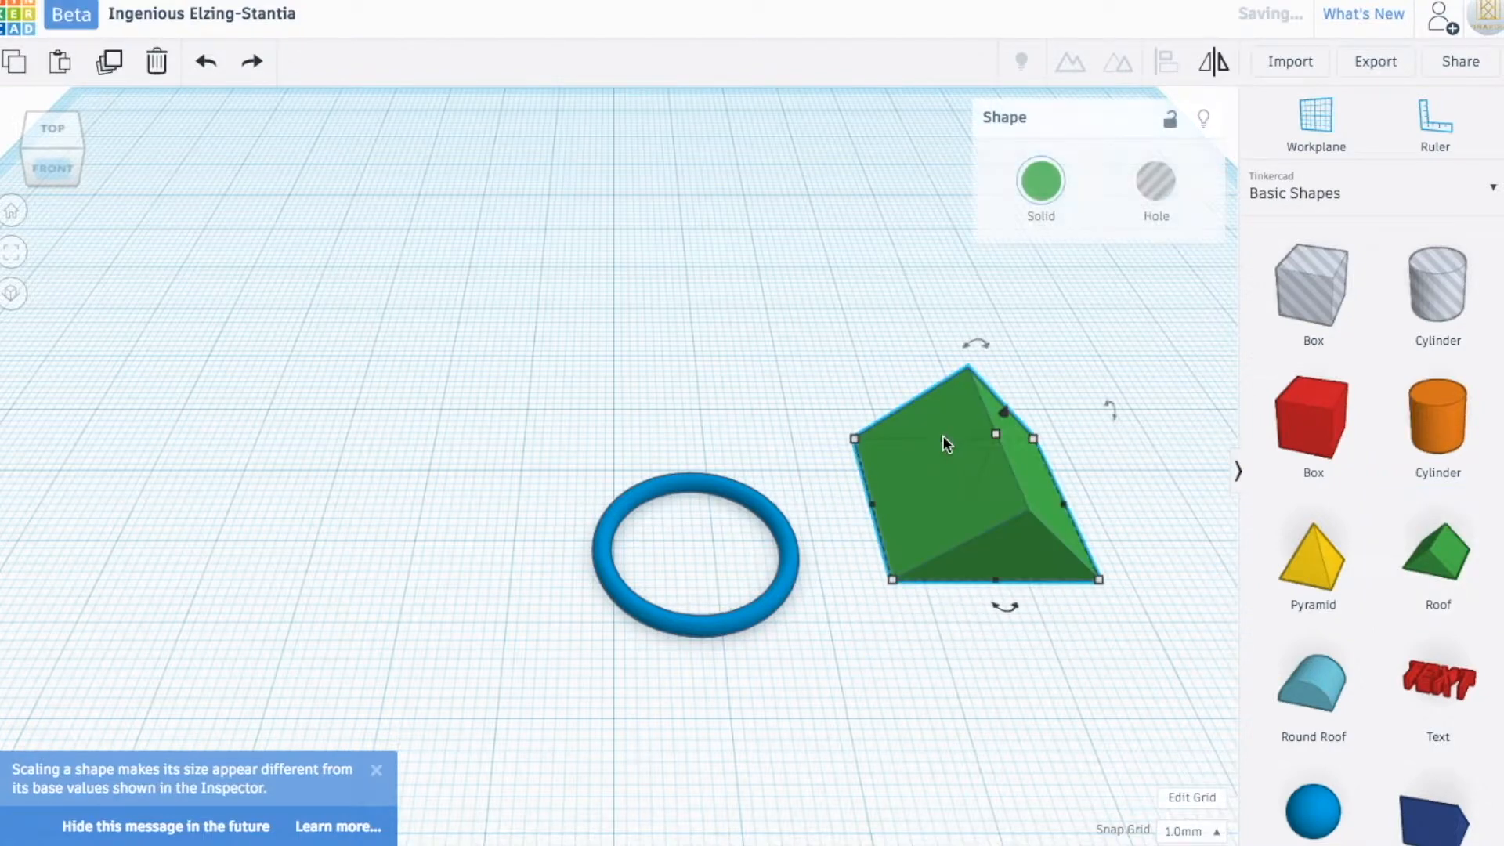
{"action": "left_click_drag", "start_coordinate": [1109, 407], "coordinate": [1135, 542]}
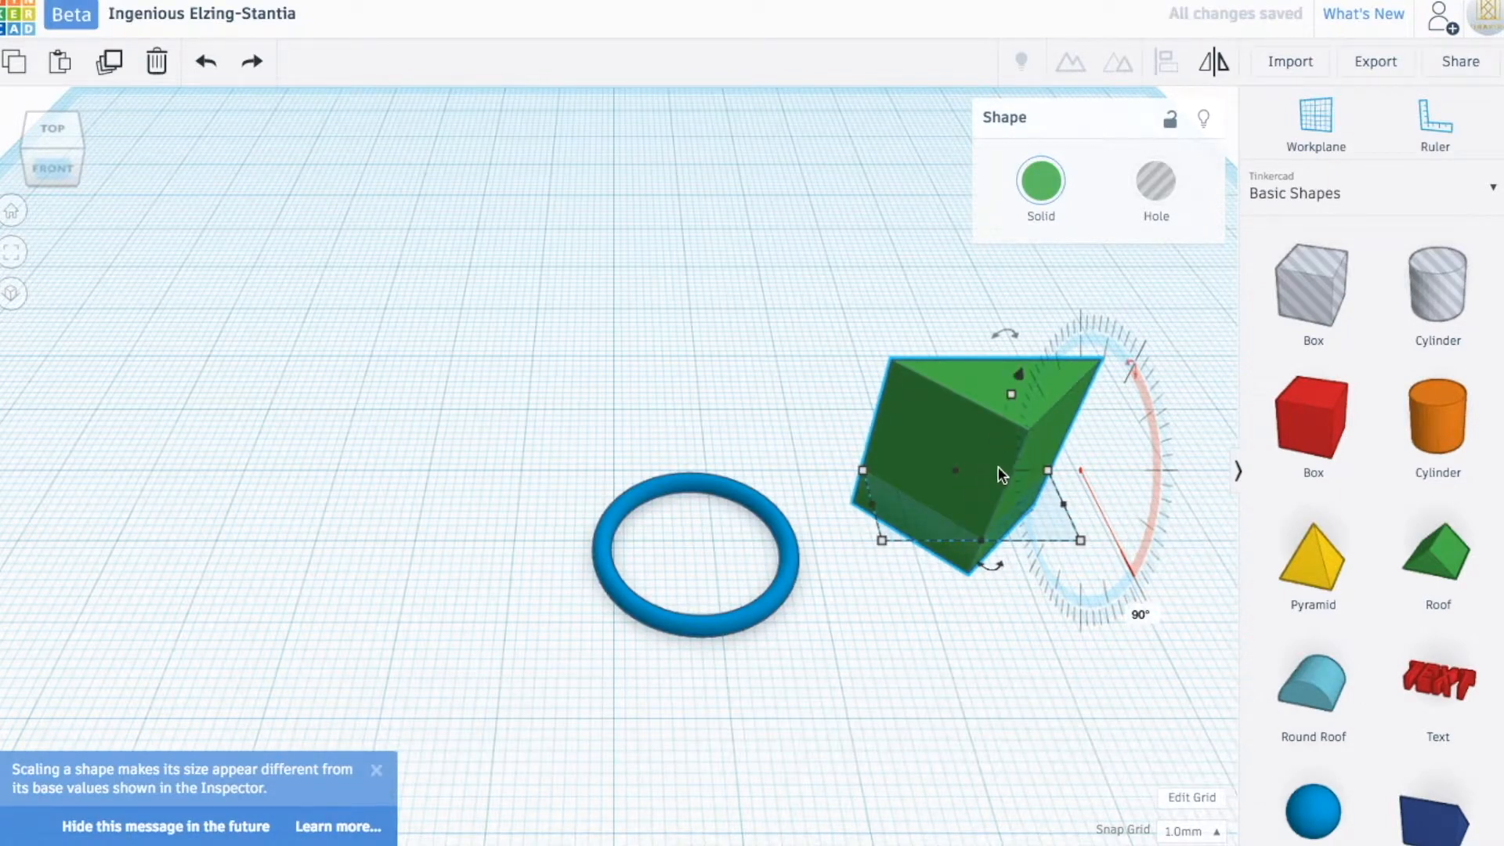
{"action": "left_click_drag", "start_coordinate": [1018, 377], "coordinate": [1037, 329]}
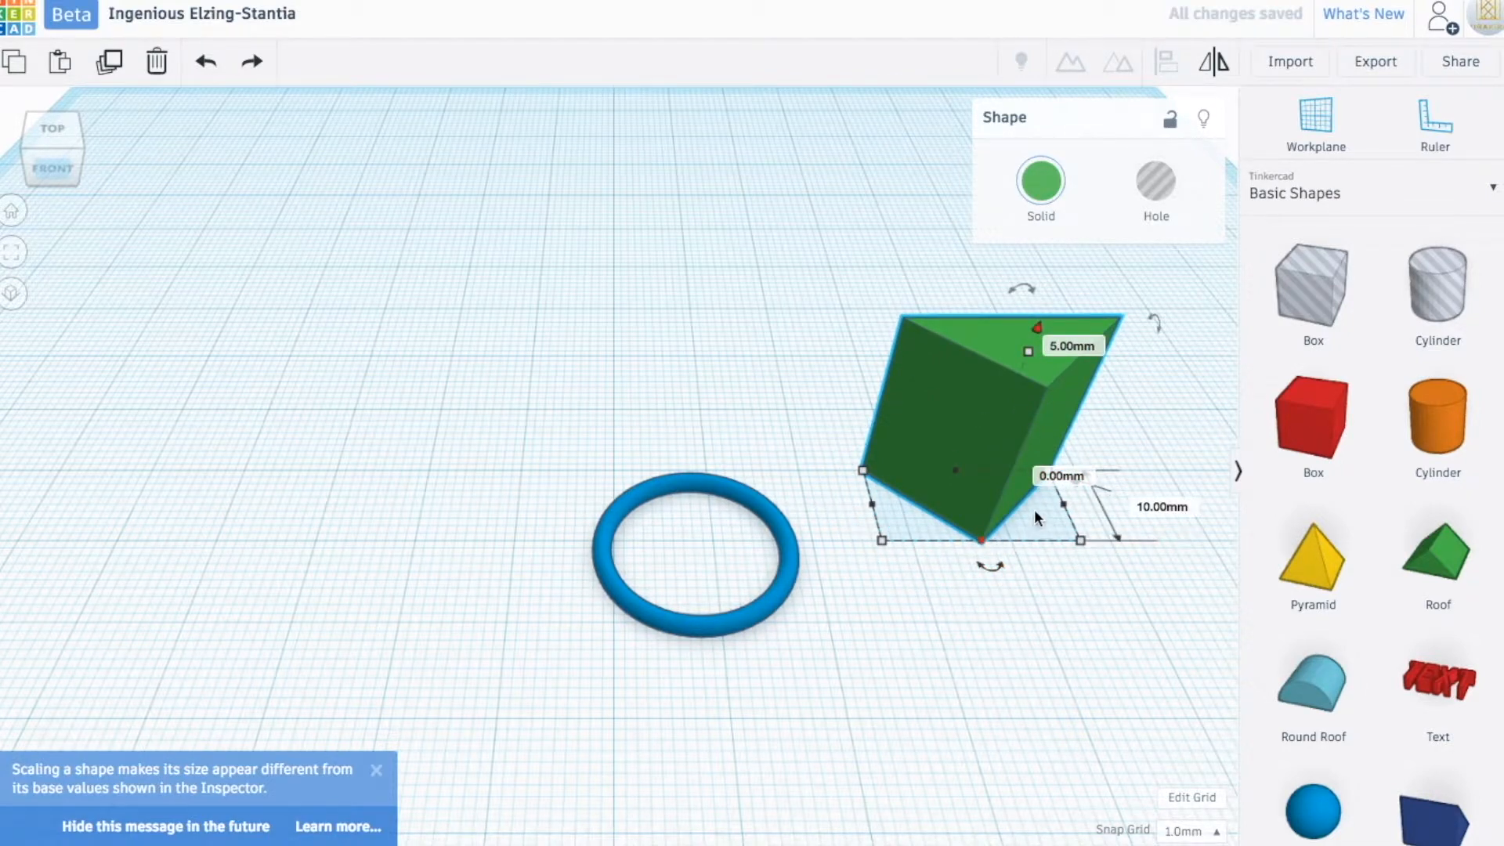
{"action": "left_click", "coordinate": [1162, 510]}
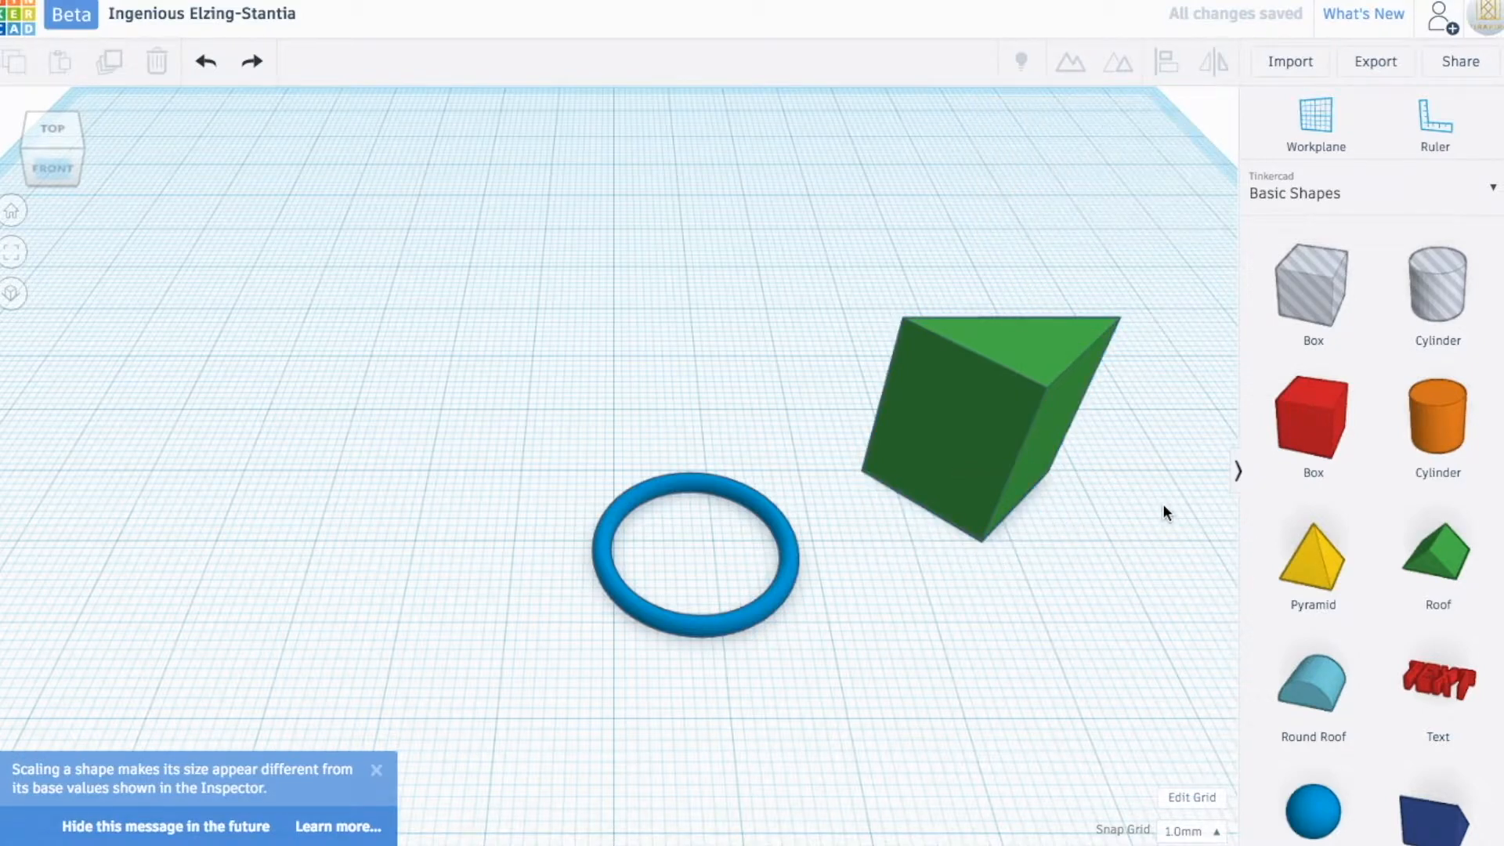
Step: Flatten the roof shape into a thin triangular plate and stretch its depth to 18 mm
{"action": "left_click", "coordinate": [1035, 330]}
{"action": "left_click_drag", "start_coordinate": [1026, 350], "coordinate": [988, 610]}
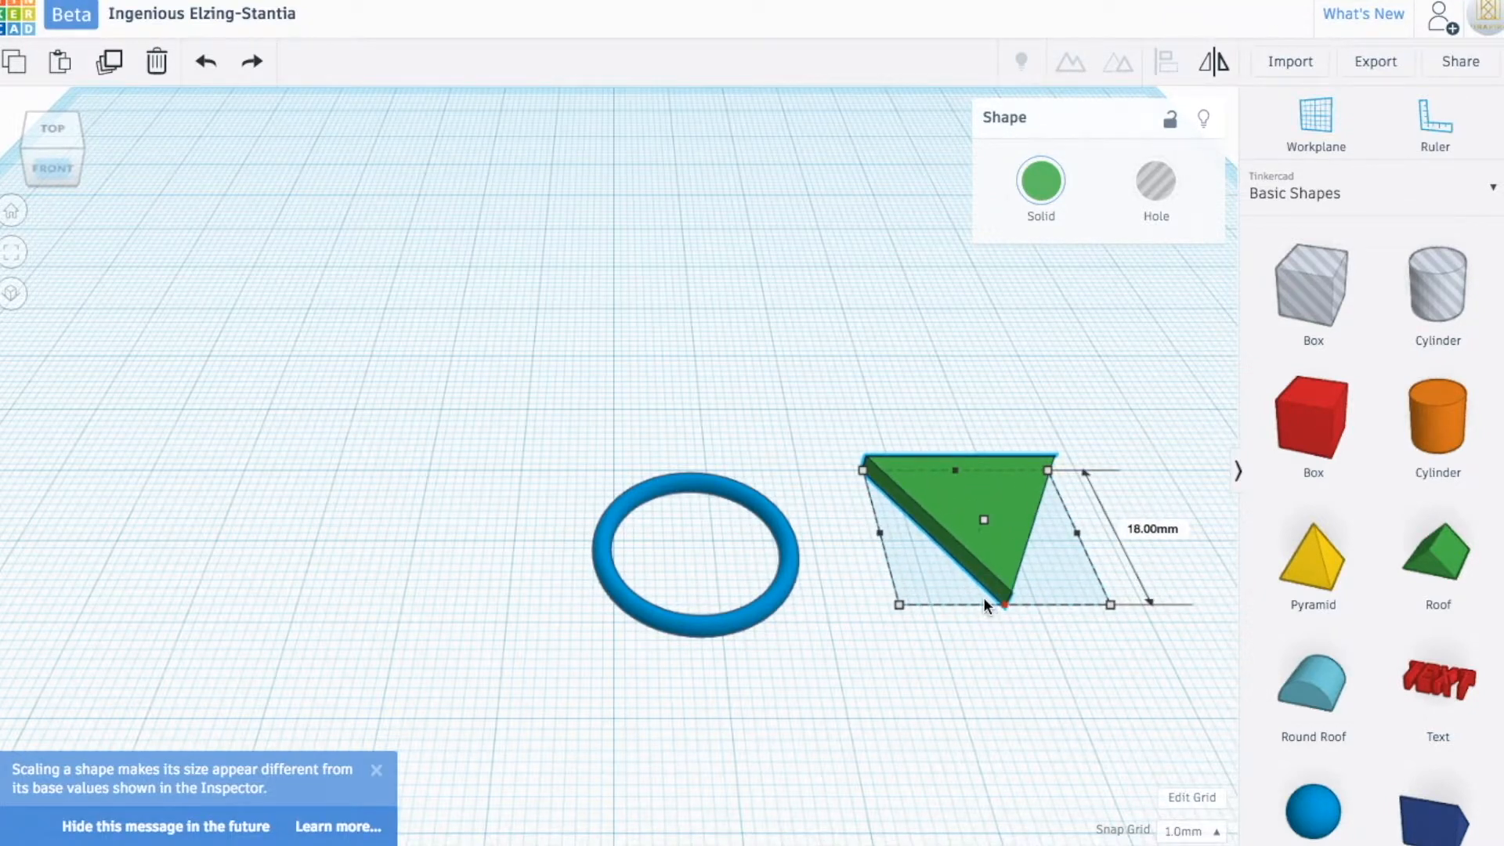
{"action": "left_click", "coordinate": [1048, 471]}
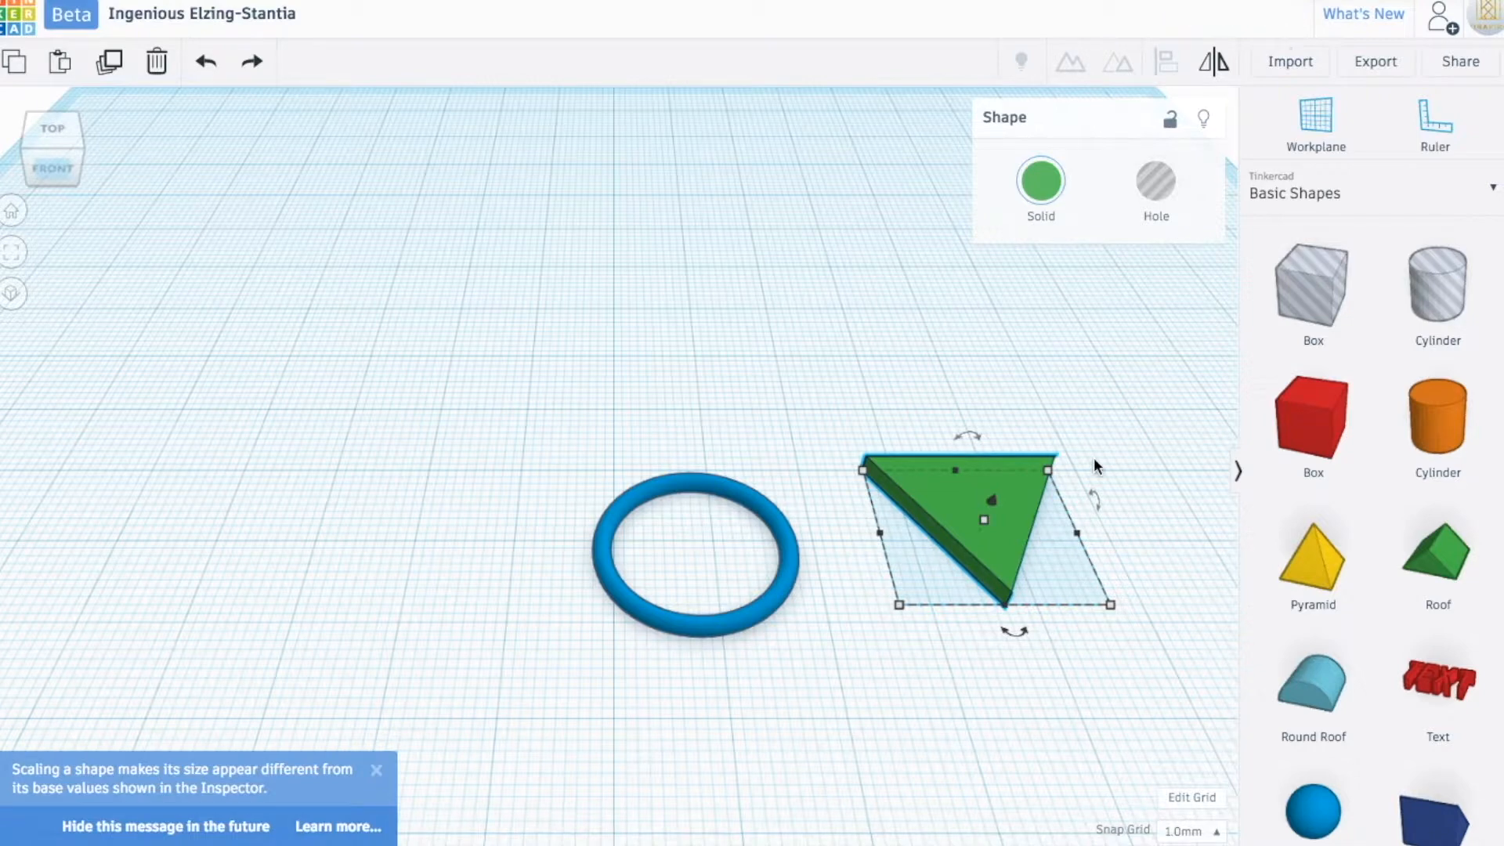
Step: Rotate the triangular plate half a turn flat on the workplane so its apex faces away from the front
{"action": "left_click", "coordinate": [1090, 461]}
{"action": "left_click", "coordinate": [990, 466]}
{"action": "left_click_drag", "start_coordinate": [969, 436], "coordinate": [1036, 460]}
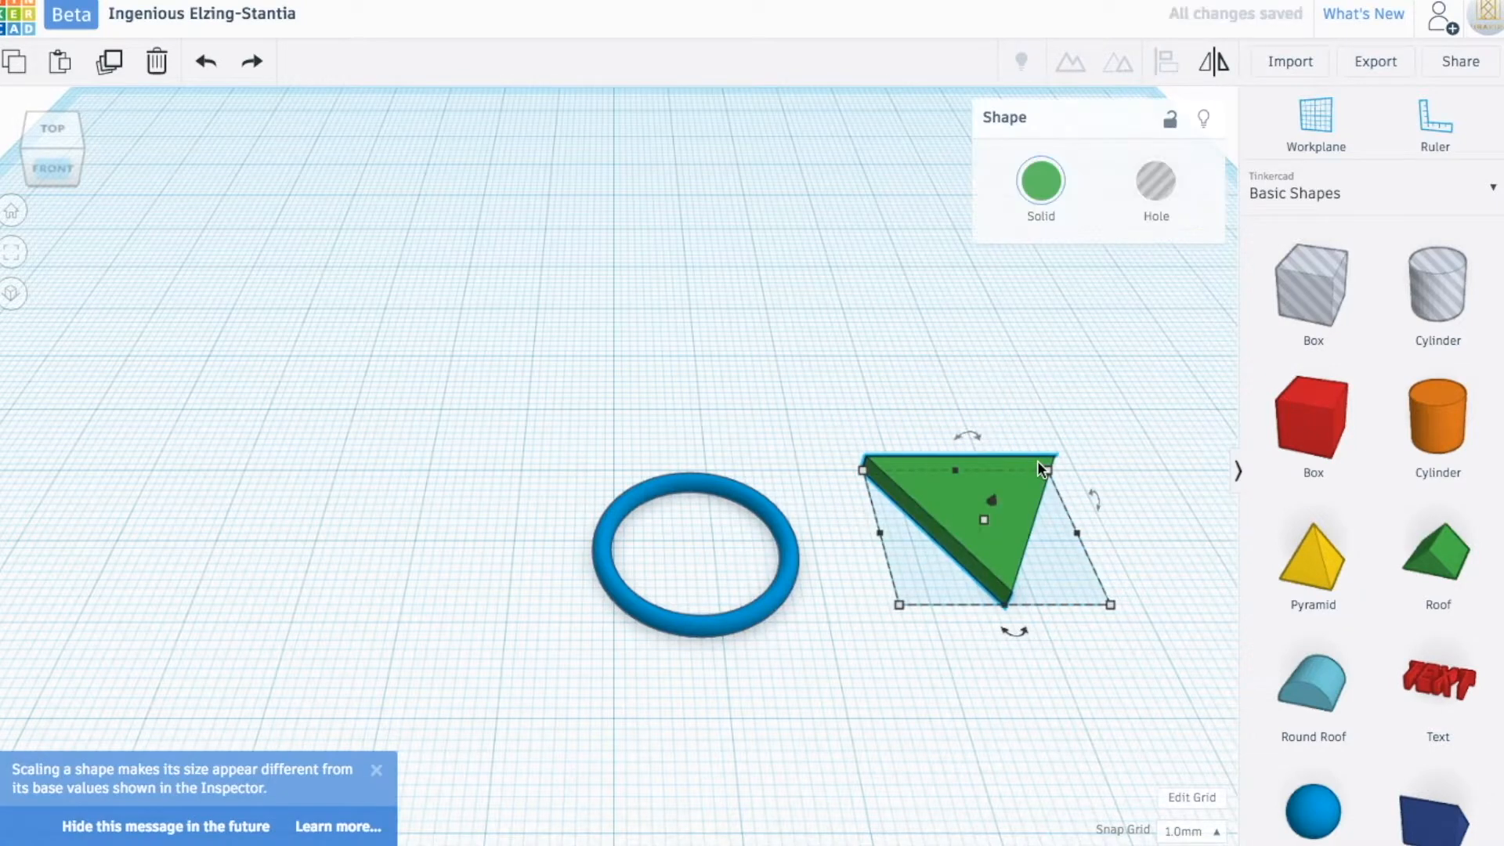
{"action": "left_click_drag", "start_coordinate": [1010, 625], "coordinate": [907, 359]}
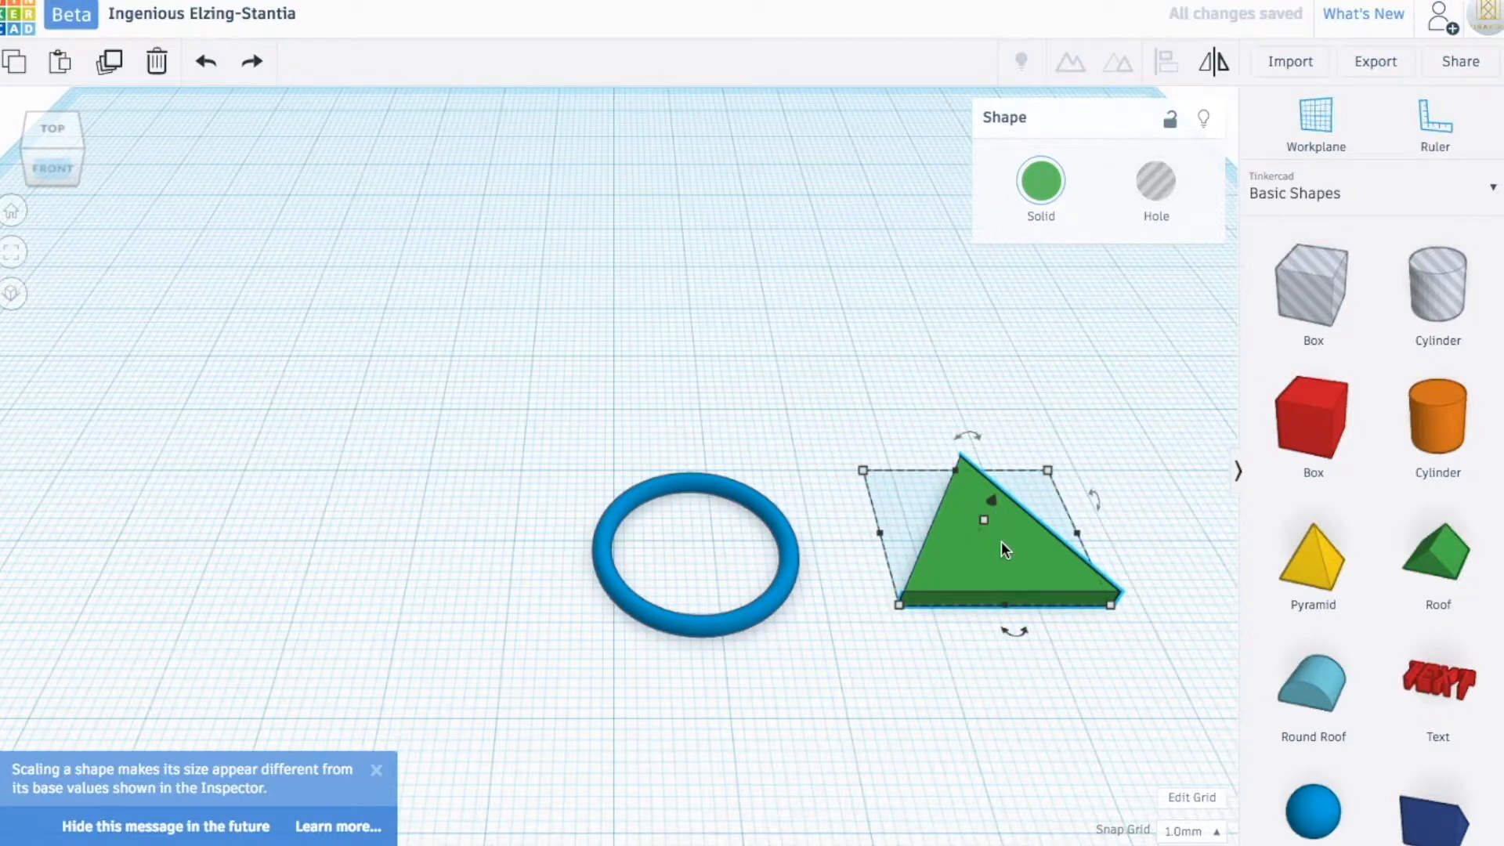
Step: Duplicate the triangular plate with an offset and turn the copy into a hole
{"action": "left_click_drag", "start_coordinate": [1003, 540], "coordinate": [1088, 528], "text": "alt"}
{"action": "left_click", "coordinate": [1158, 185]}
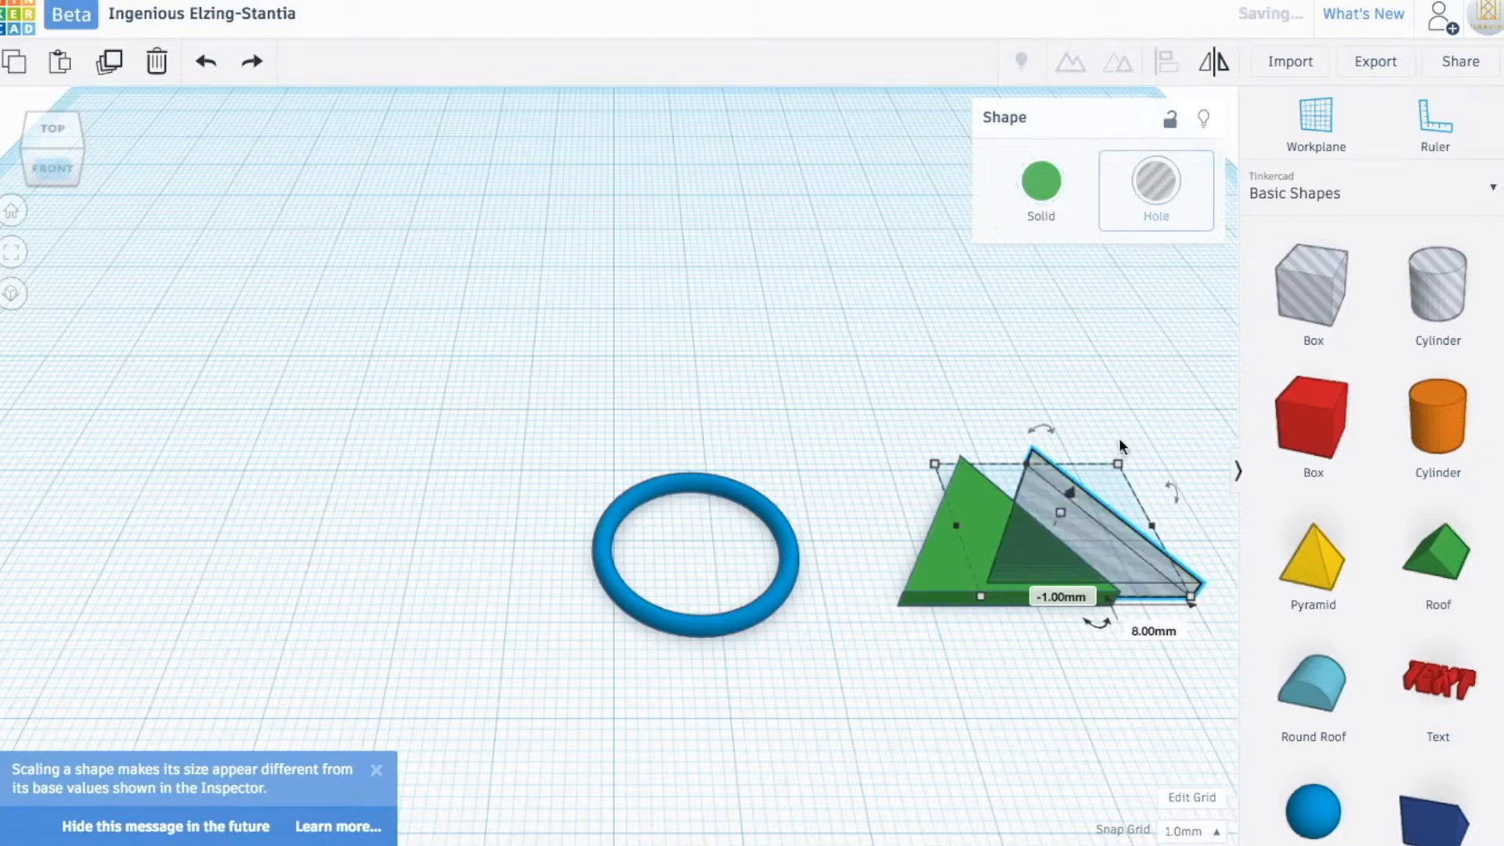
Step: Increase the hole triangle's height to 6 mm and shrink its footprint to fit inside the solid triangle
{"action": "left_click_drag", "start_coordinate": [1061, 509], "coordinate": [1068, 480]}
{"action": "left_click", "coordinate": [1118, 468]}
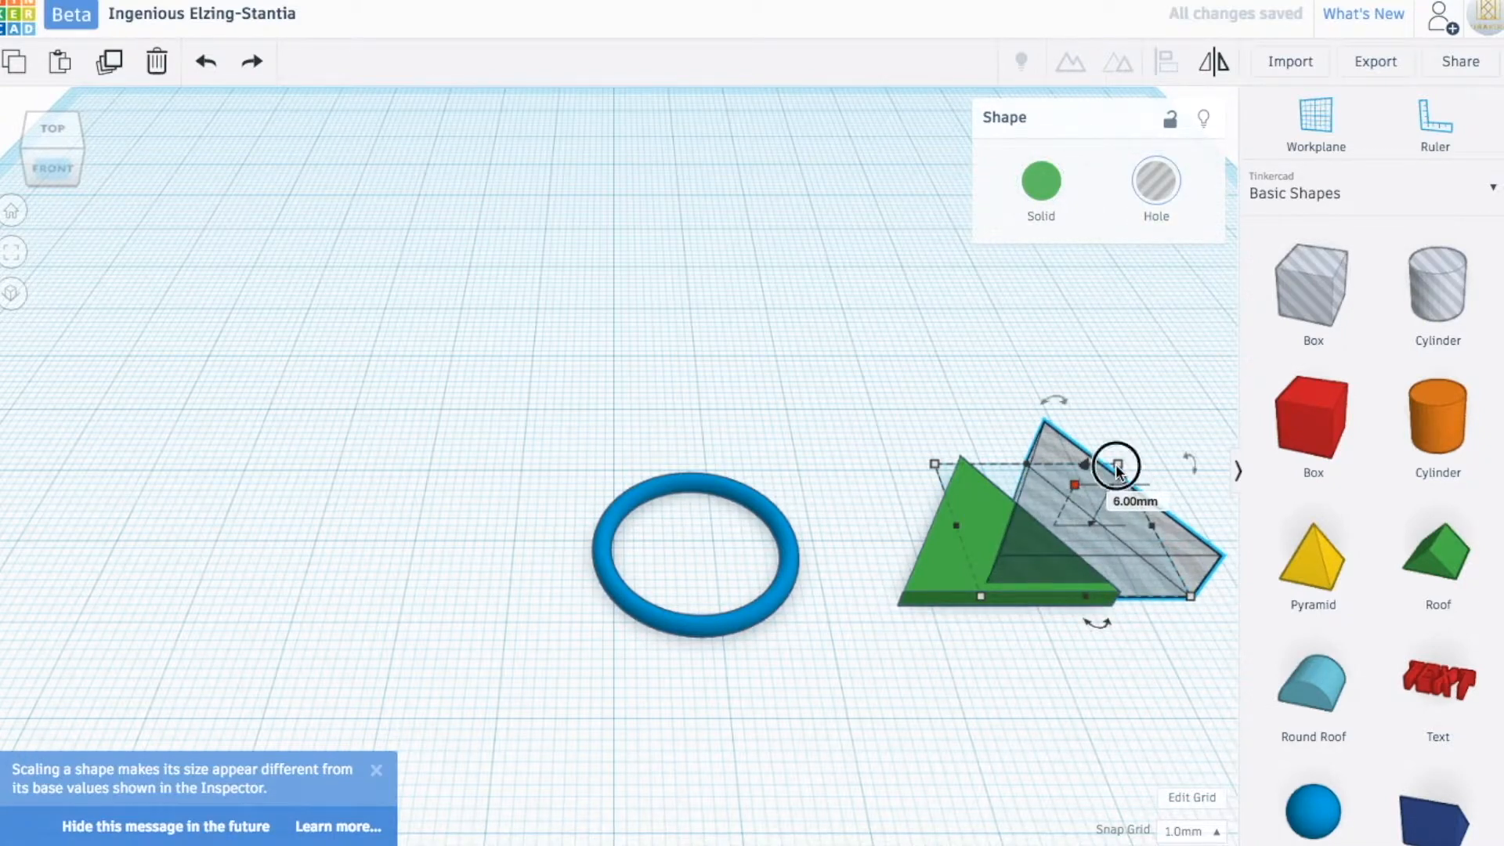
{"action": "left_click_drag", "start_coordinate": [1118, 468], "coordinate": [1016, 537]}
Step: Align the hole and the solid triangle by their centres in both width and depth, and inspect the alignment from above
{"action": "left_click_drag", "start_coordinate": [865, 435], "coordinate": [1141, 661]}
{"action": "left_click", "coordinate": [853, 531]}
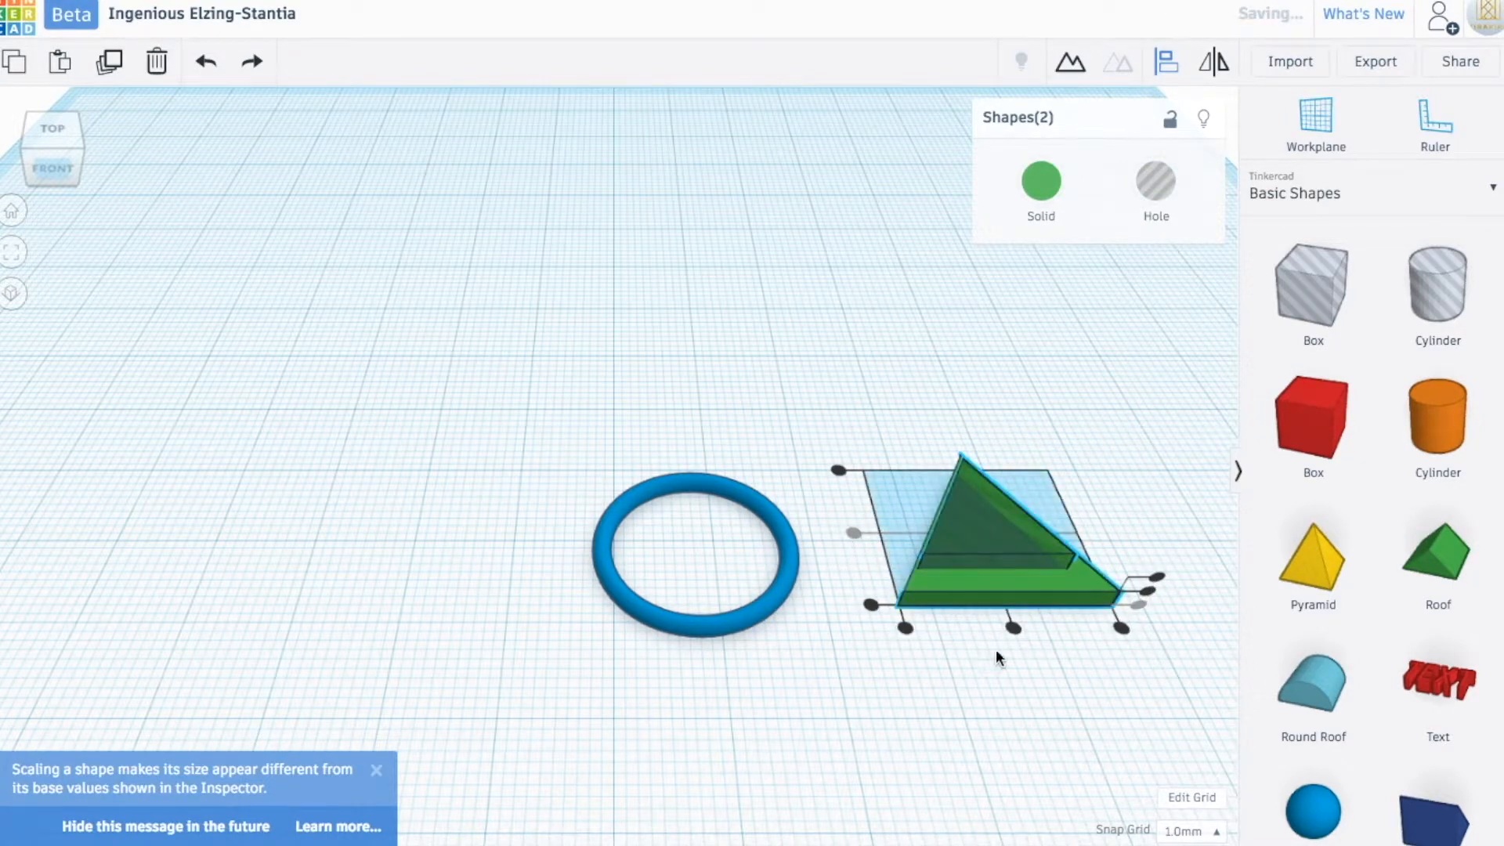
{"action": "left_click", "coordinate": [1011, 628]}
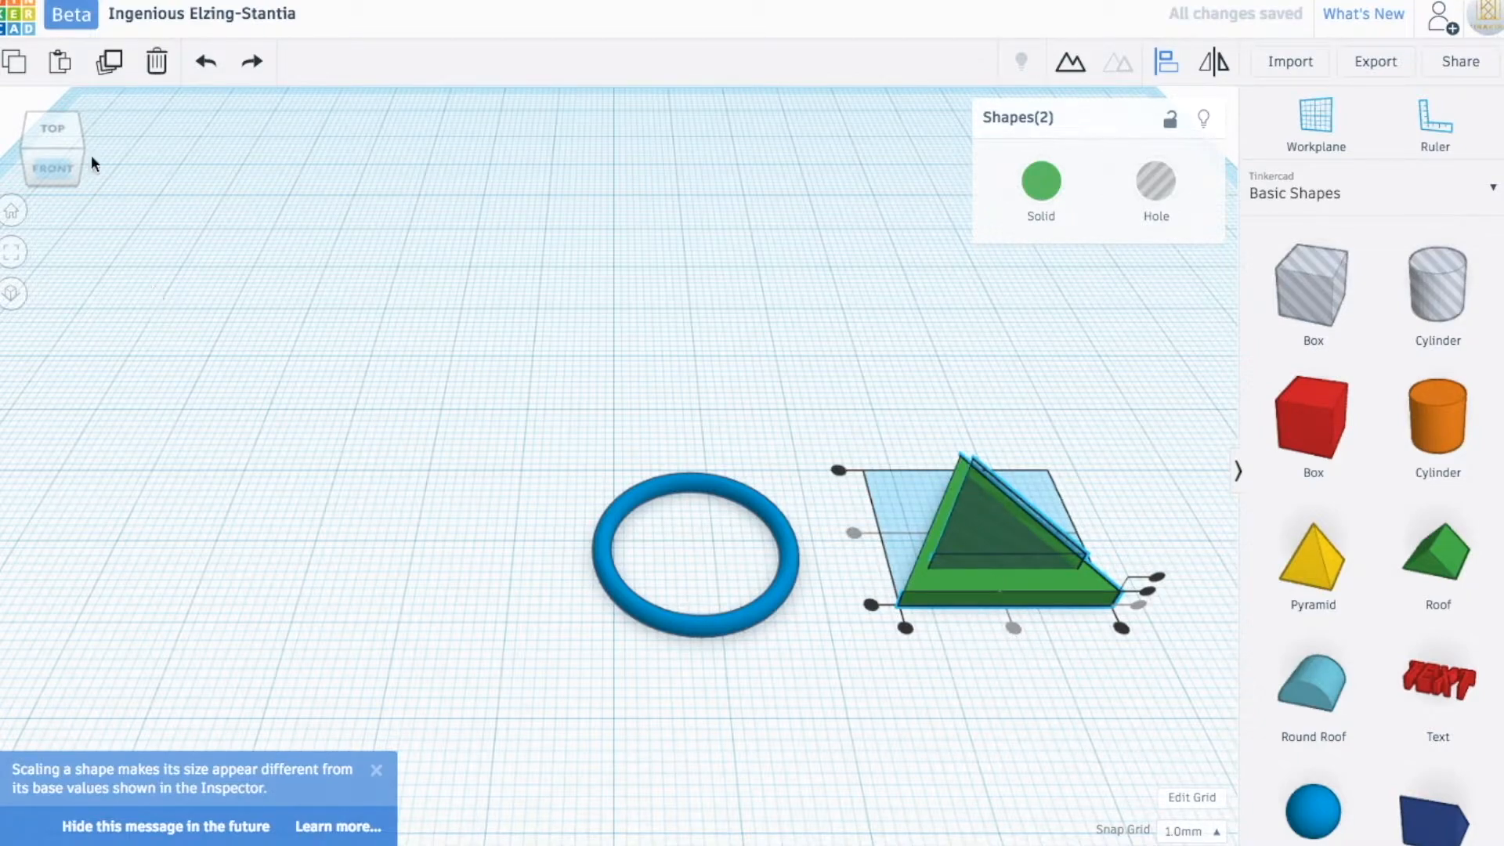
{"action": "left_click", "coordinate": [53, 130]}
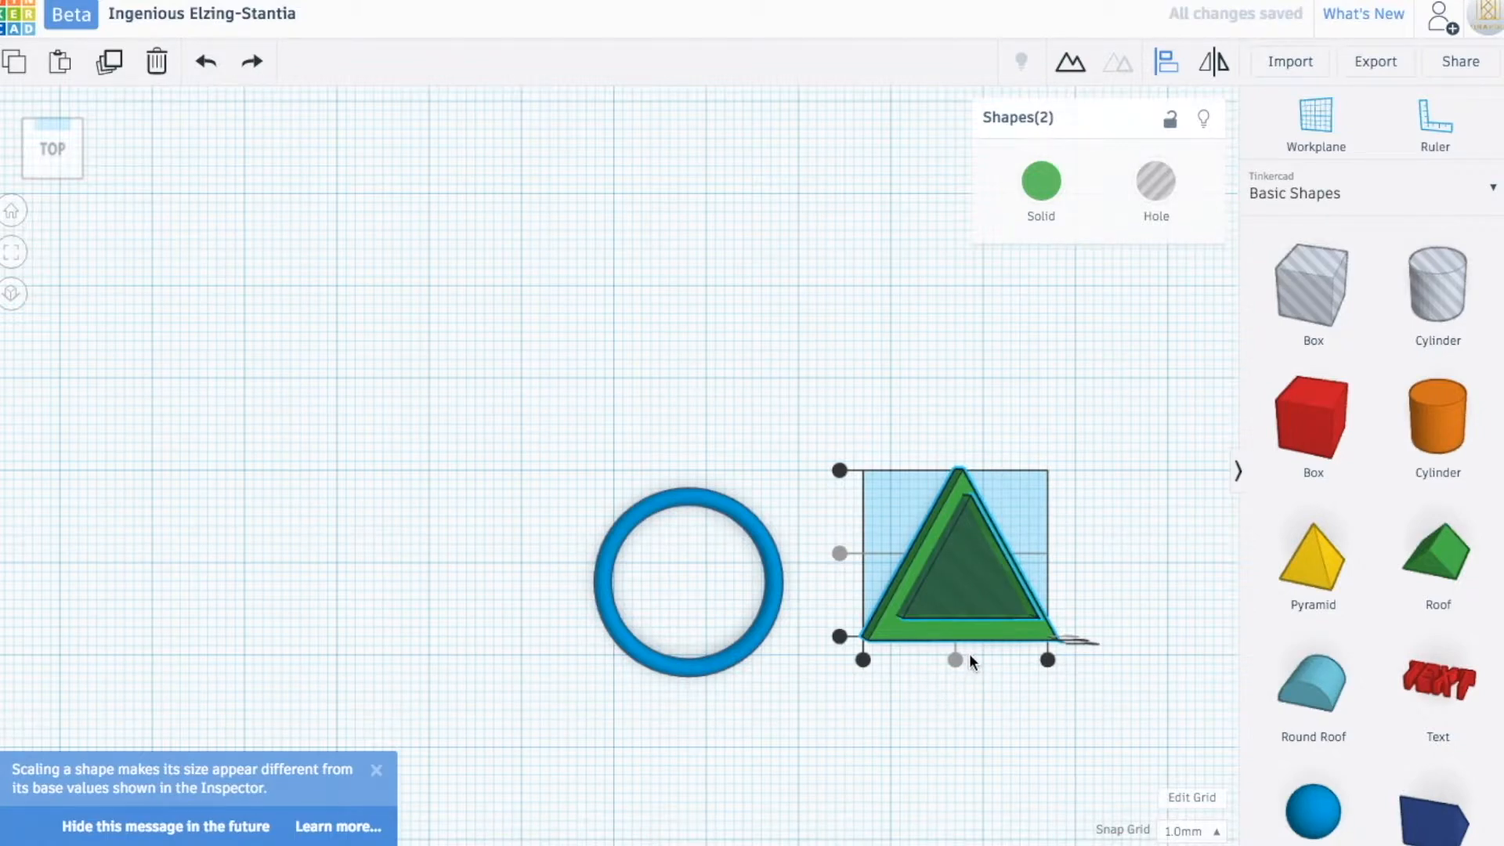
{"action": "left_click", "coordinate": [972, 593]}
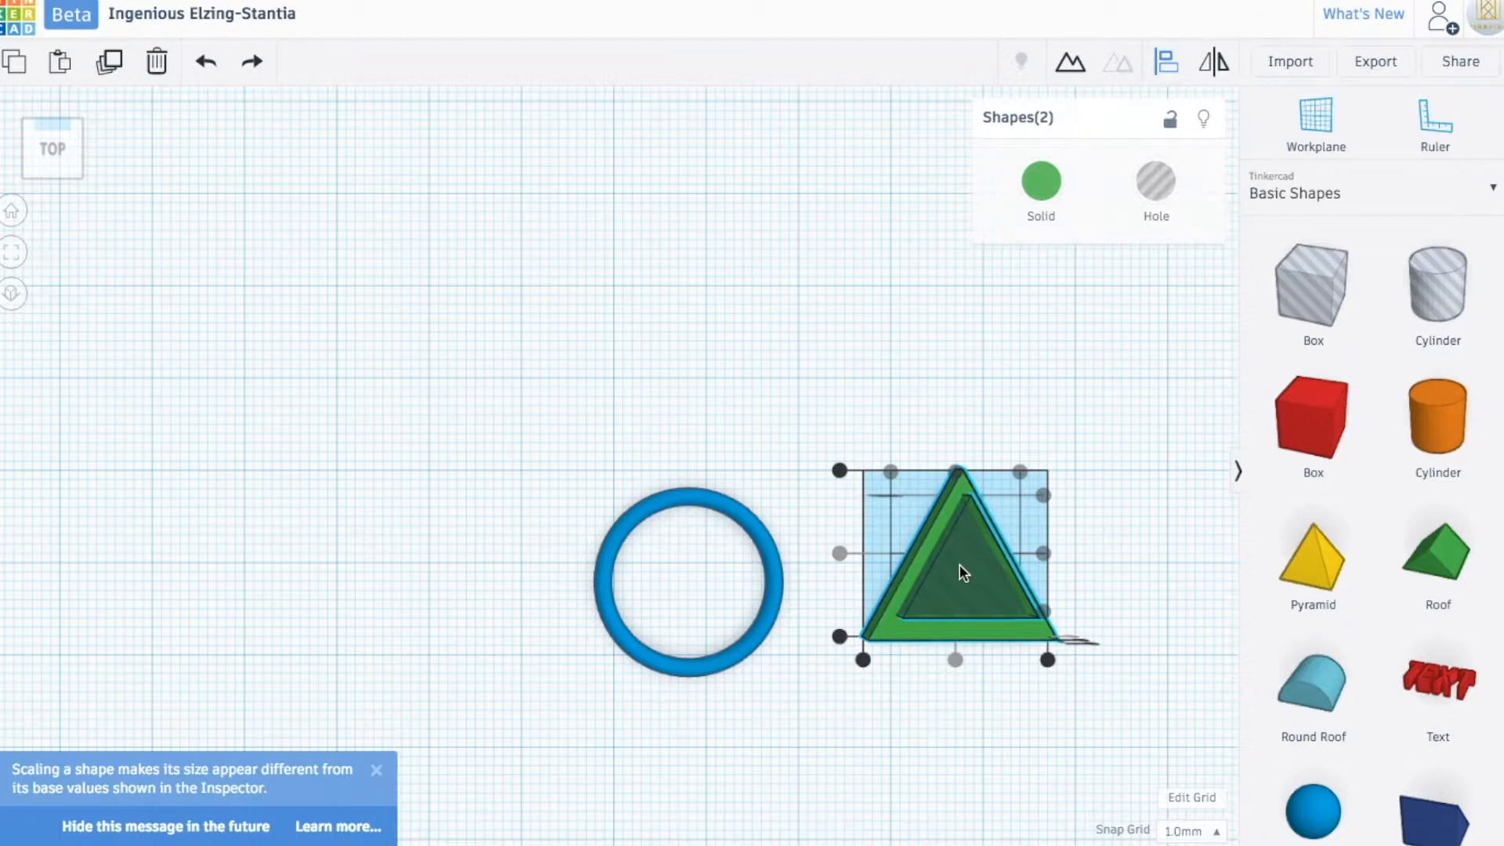
{"action": "left_click", "coordinate": [968, 571]}
{"action": "middle_click_drag", "start_coordinate": [848, 552], "coordinate": [711, 542]}
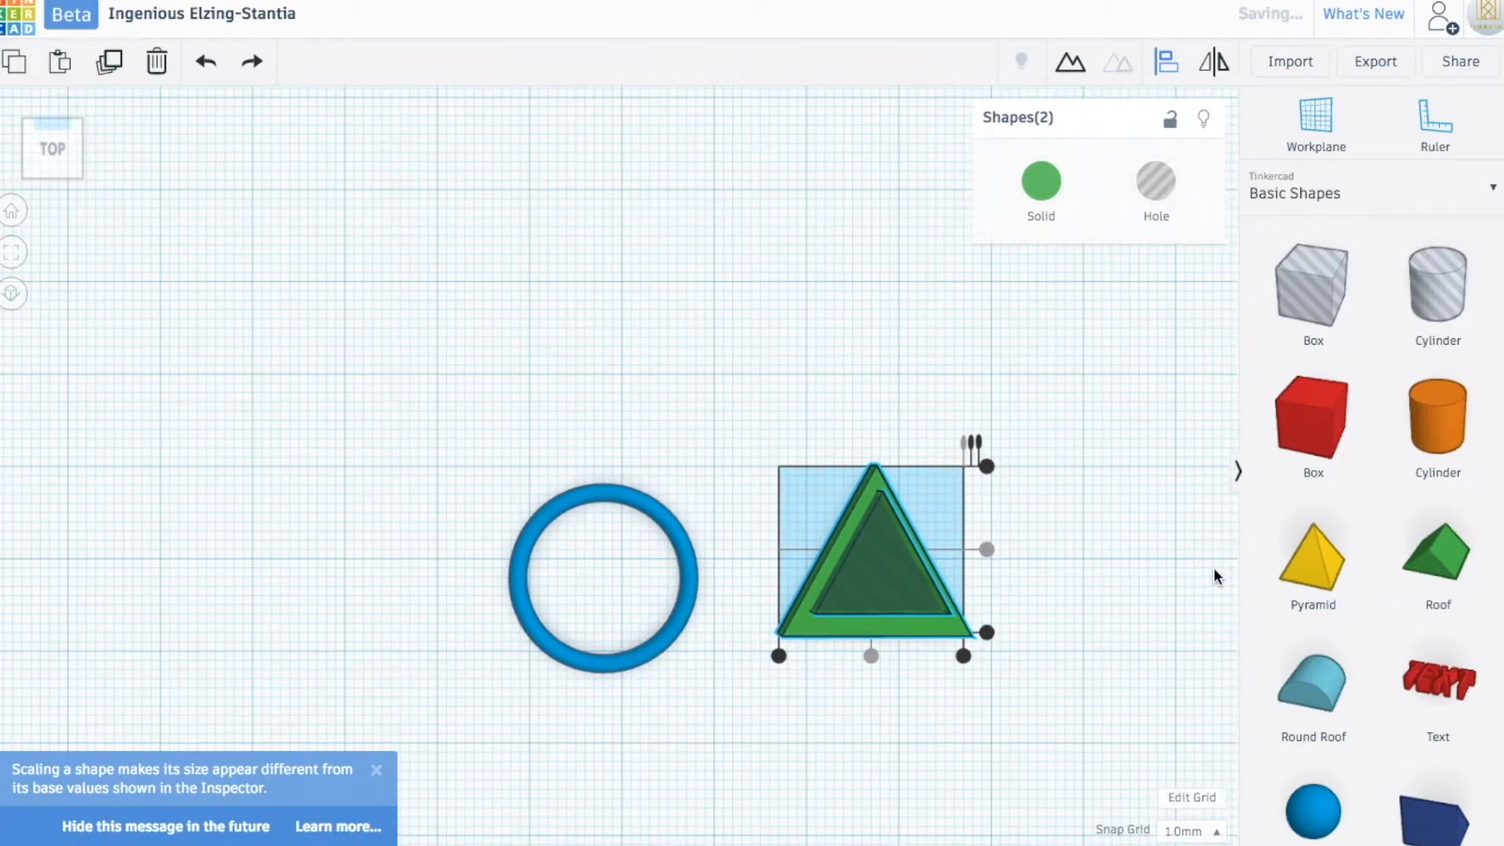
{"action": "left_click", "coordinate": [1105, 577]}
Step: Select the solid and hole triangles together and shorten their combined depth to 16 mm, keeping the width at 20 mm
{"action": "middle_click_drag", "start_coordinate": [907, 586], "coordinate": [567, 586]}
{"action": "middle_click_drag", "start_coordinate": [426, 560], "coordinate": [514, 551]}
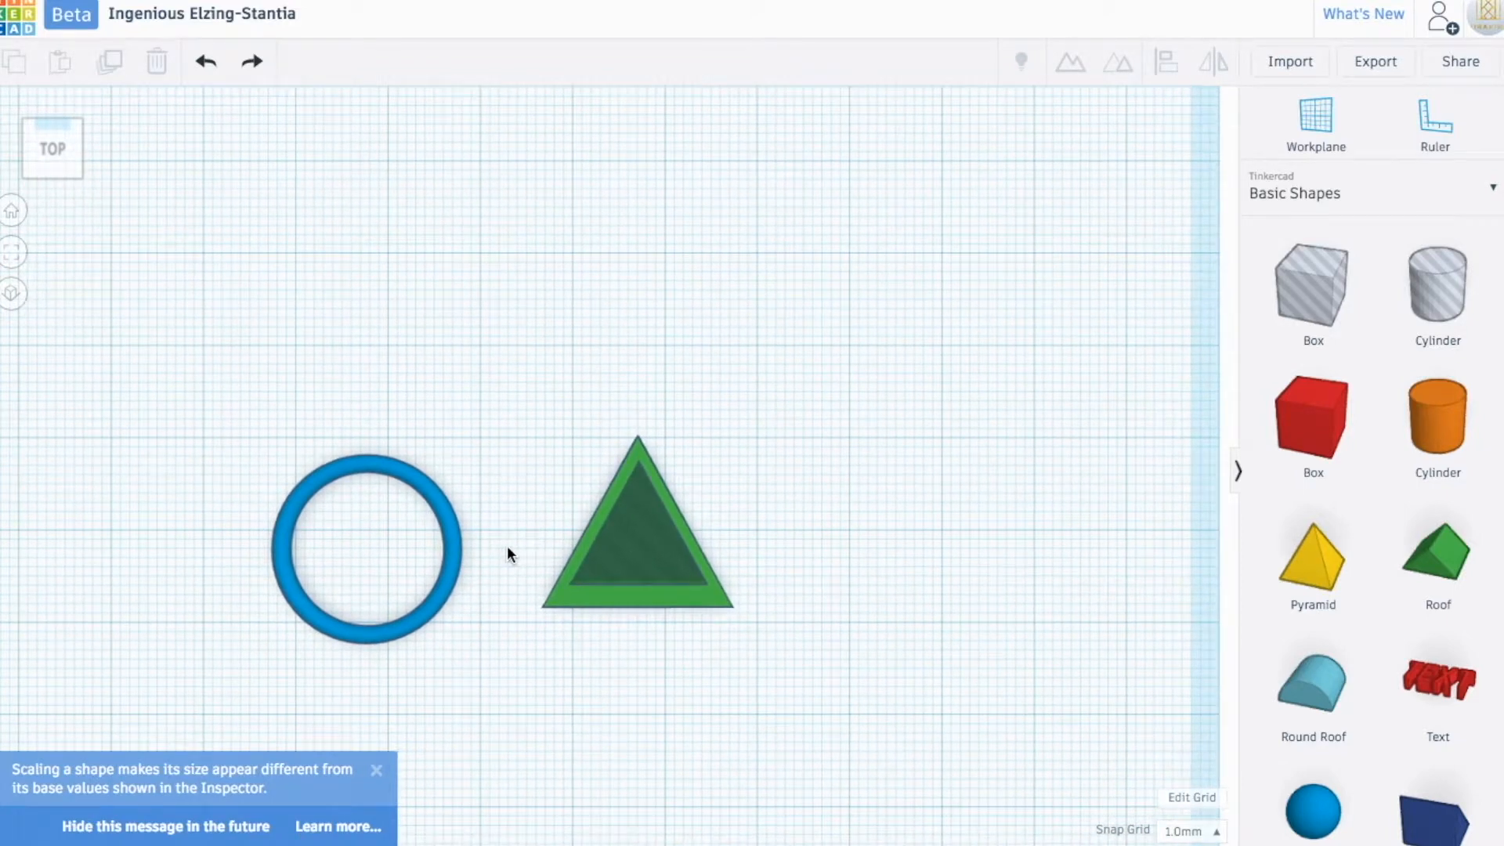
{"action": "left_click", "coordinate": [642, 572]}
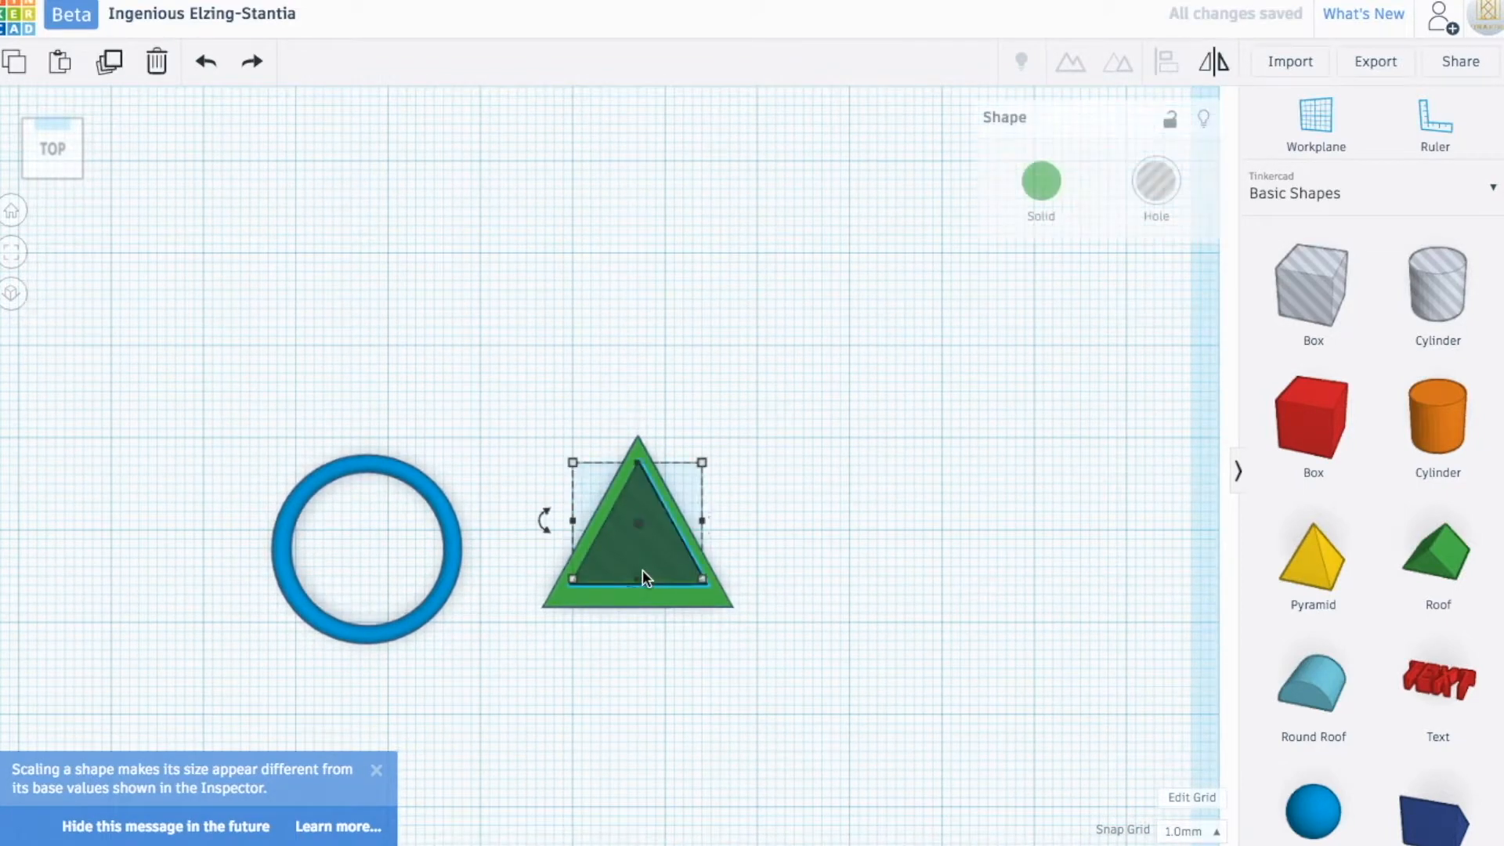
{"action": "left_click", "coordinate": [645, 598], "text": "shift"}
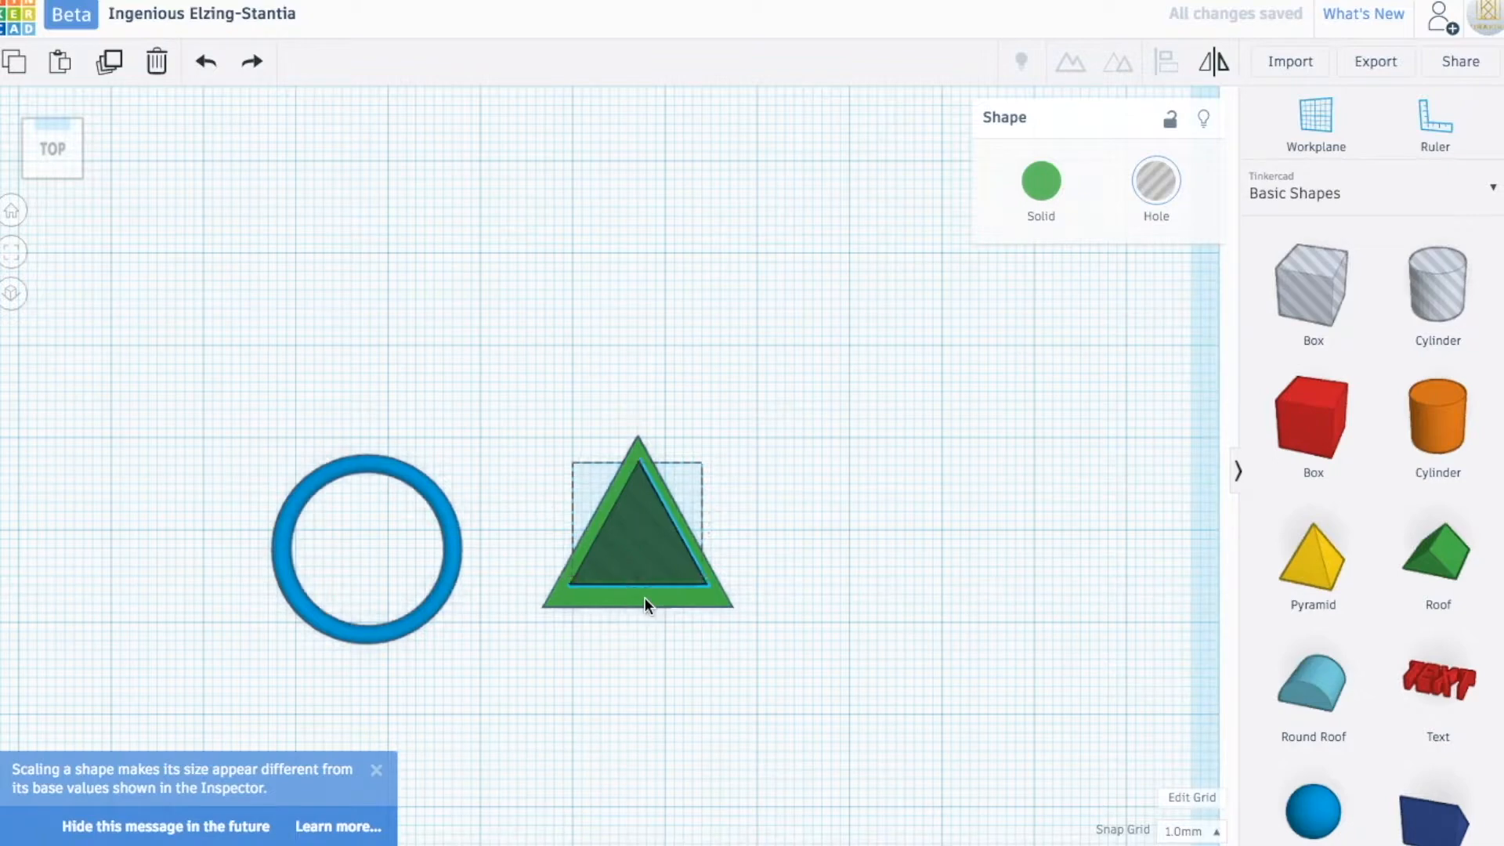
{"action": "left_click_drag", "start_coordinate": [640, 437], "coordinate": [639, 462]}
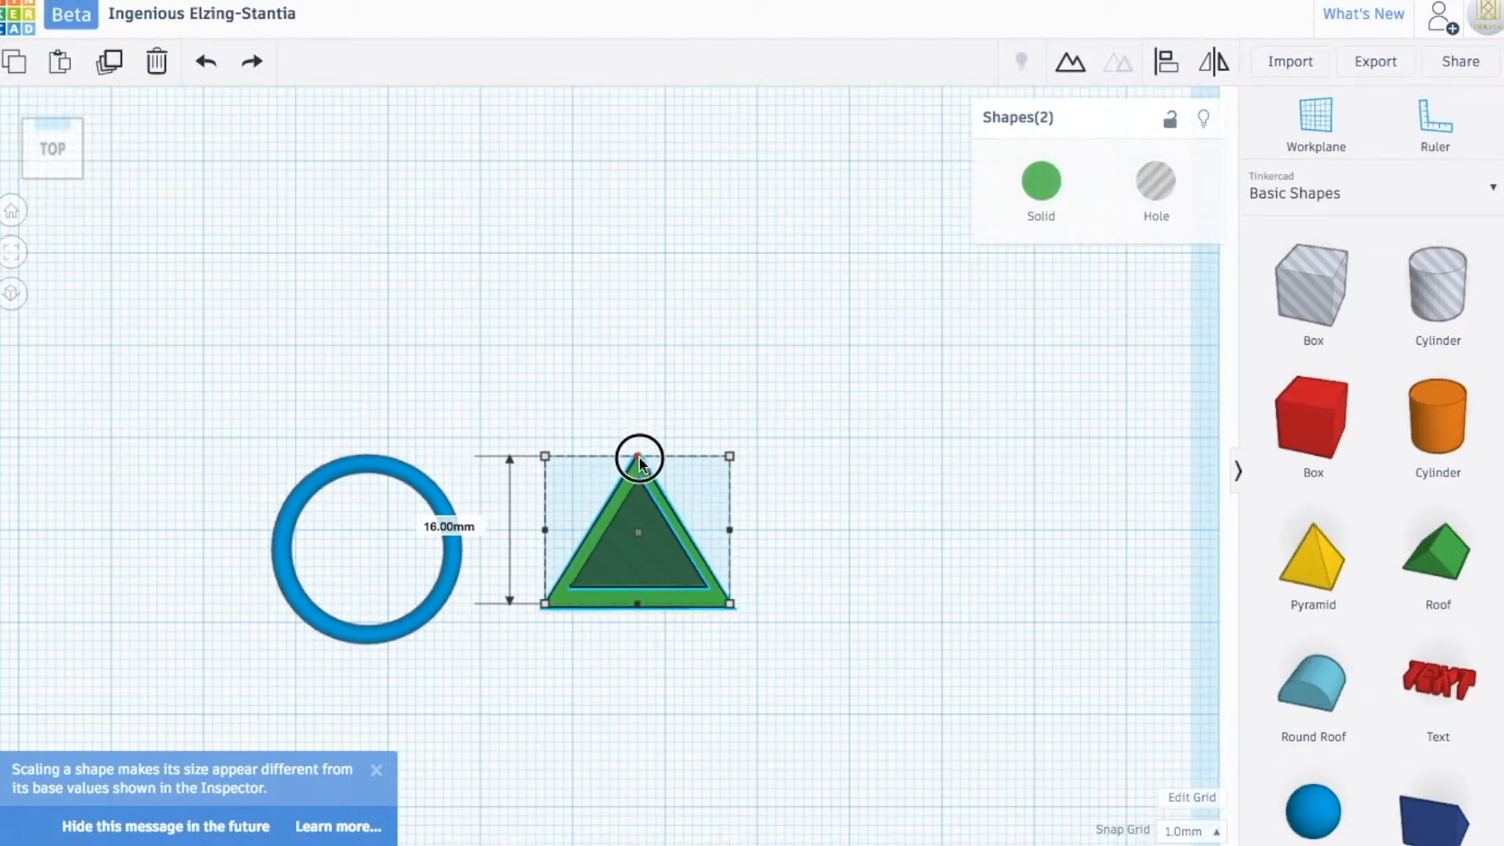
{"action": "left_click_drag", "start_coordinate": [731, 605], "coordinate": [733, 611]}
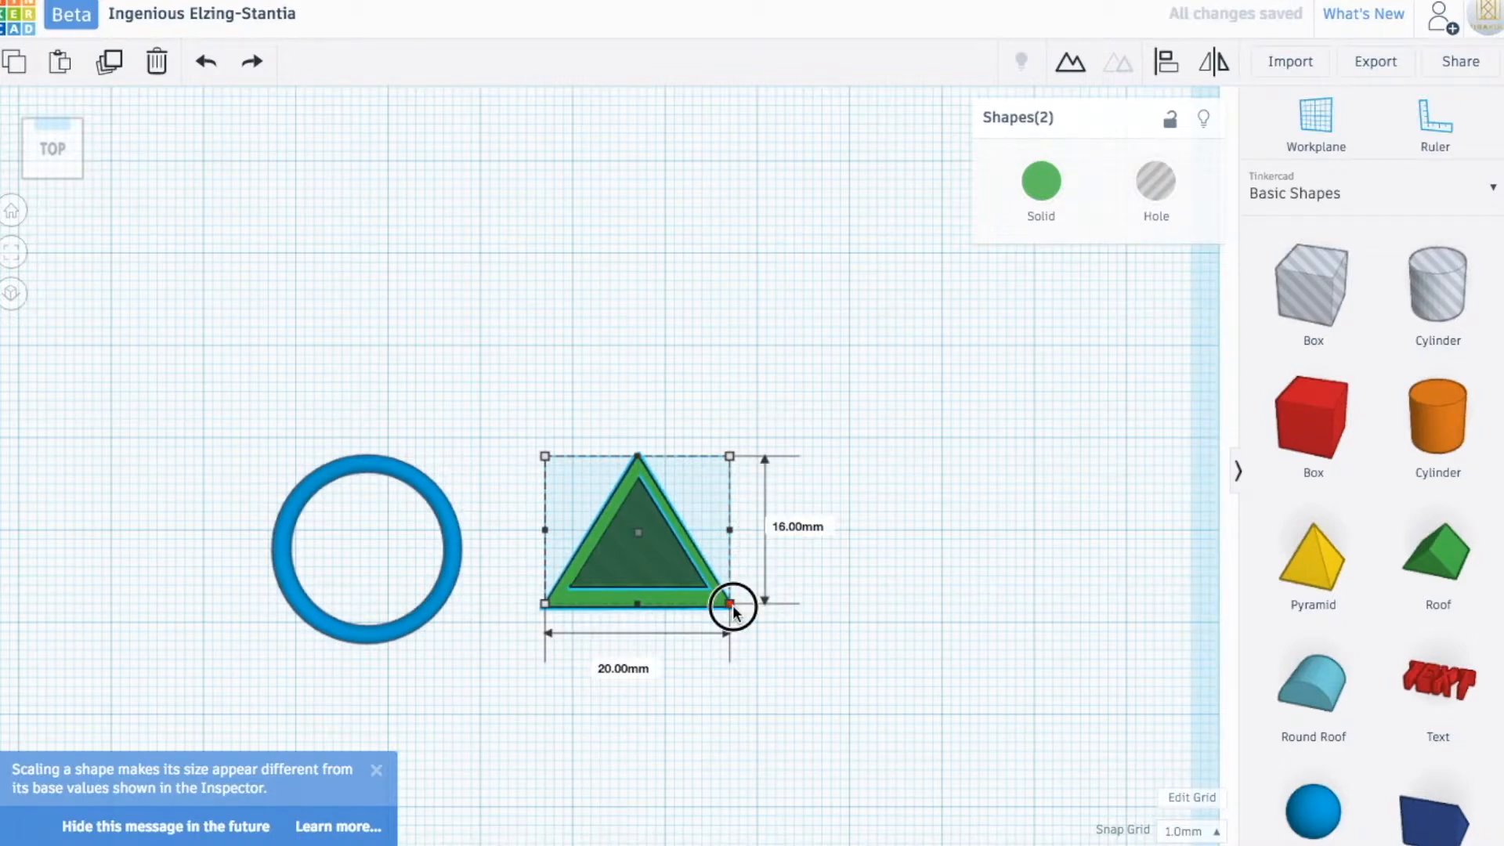
Step: Finish resizing the solid and hole triangles to 20 by 16 mm and check their centre alignment
{"action": "left_click_drag", "start_coordinate": [733, 611], "coordinate": [733, 605]}
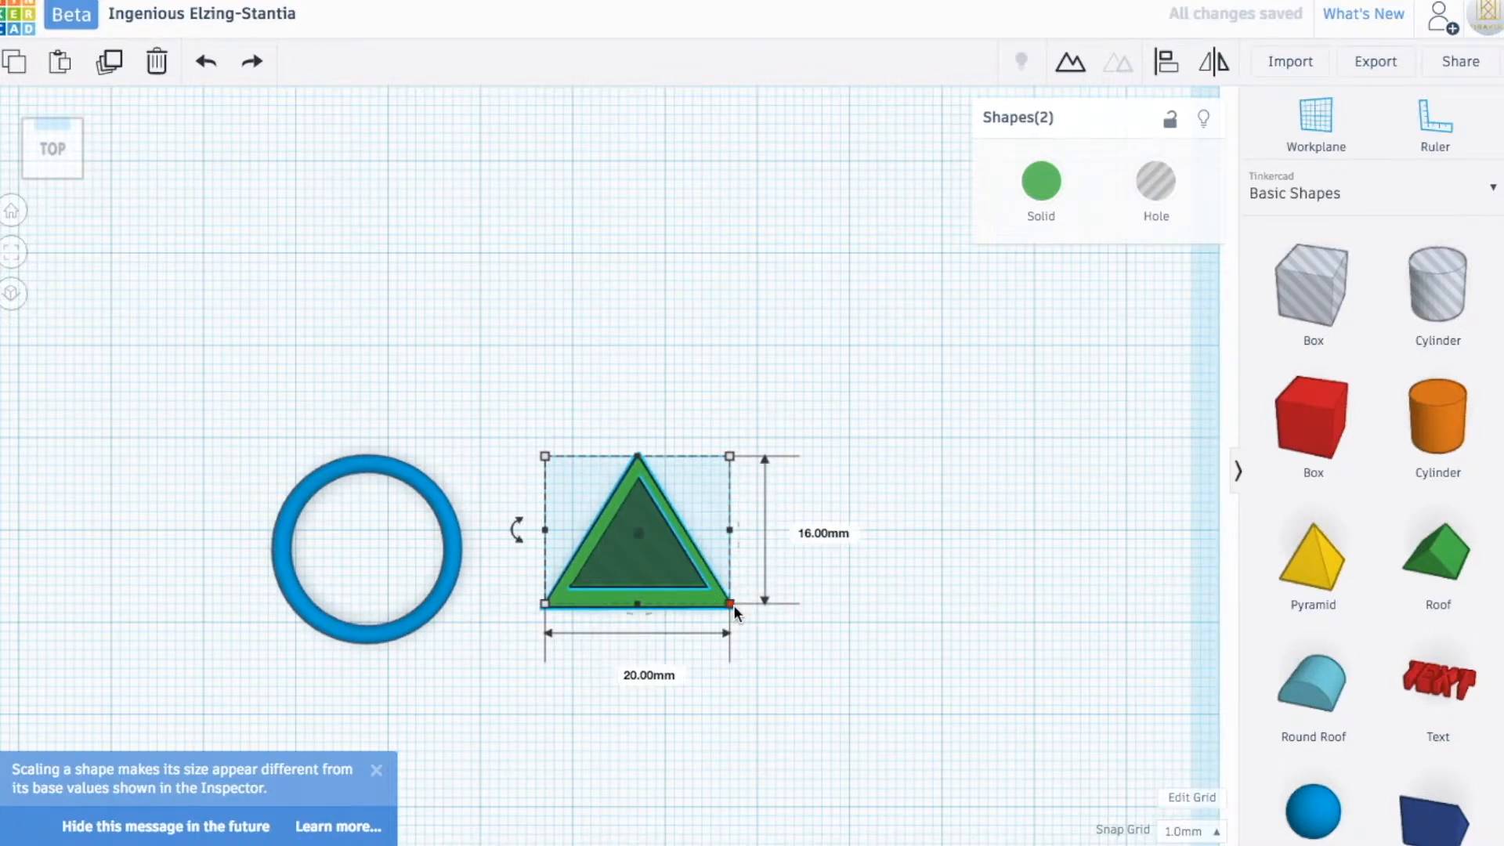
{"action": "left_click", "coordinate": [865, 612]}
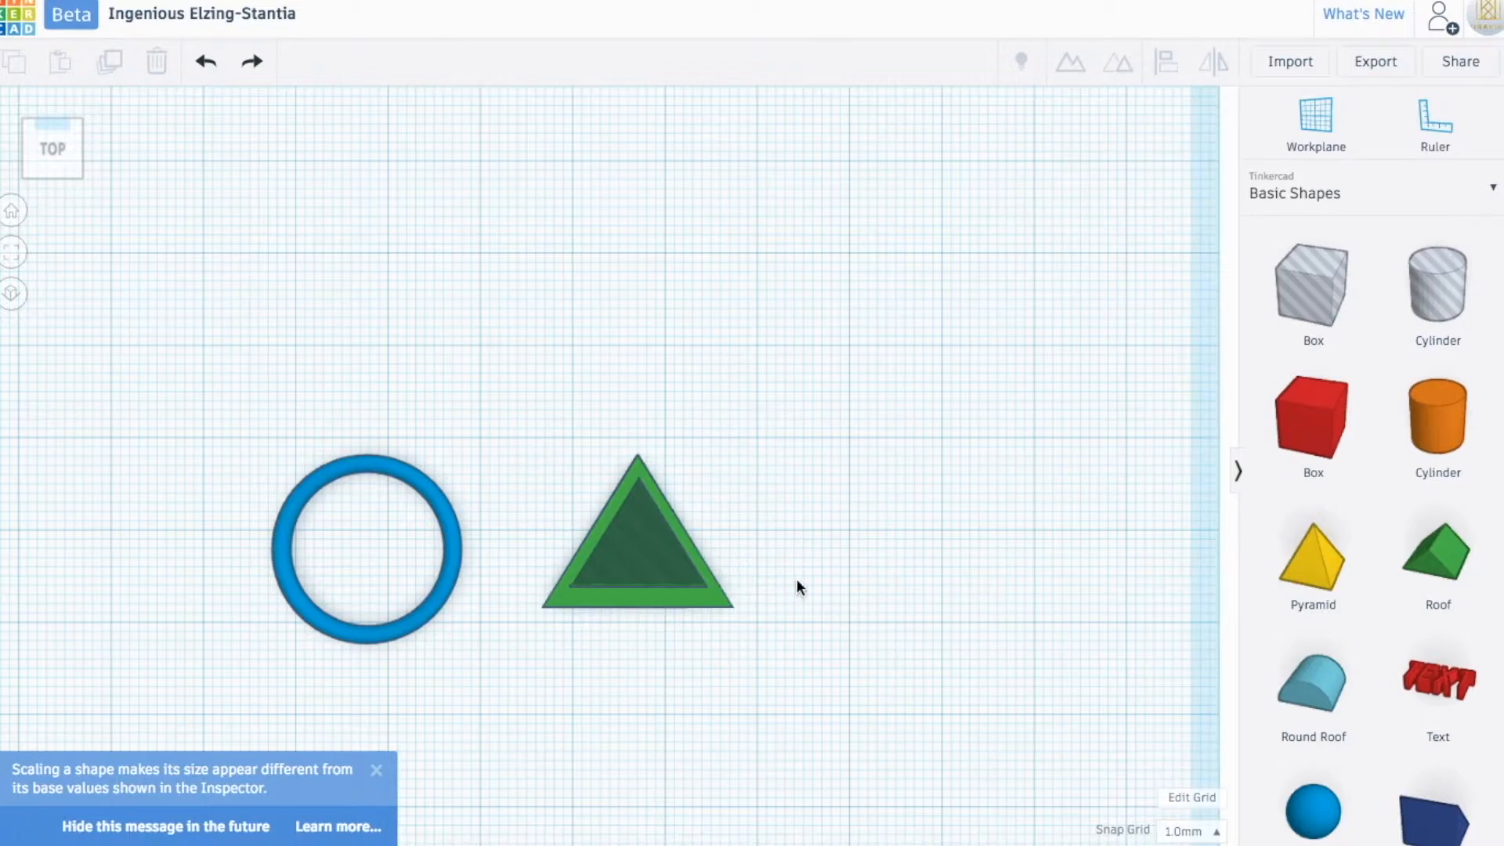
{"action": "left_click", "coordinate": [47, 177]}
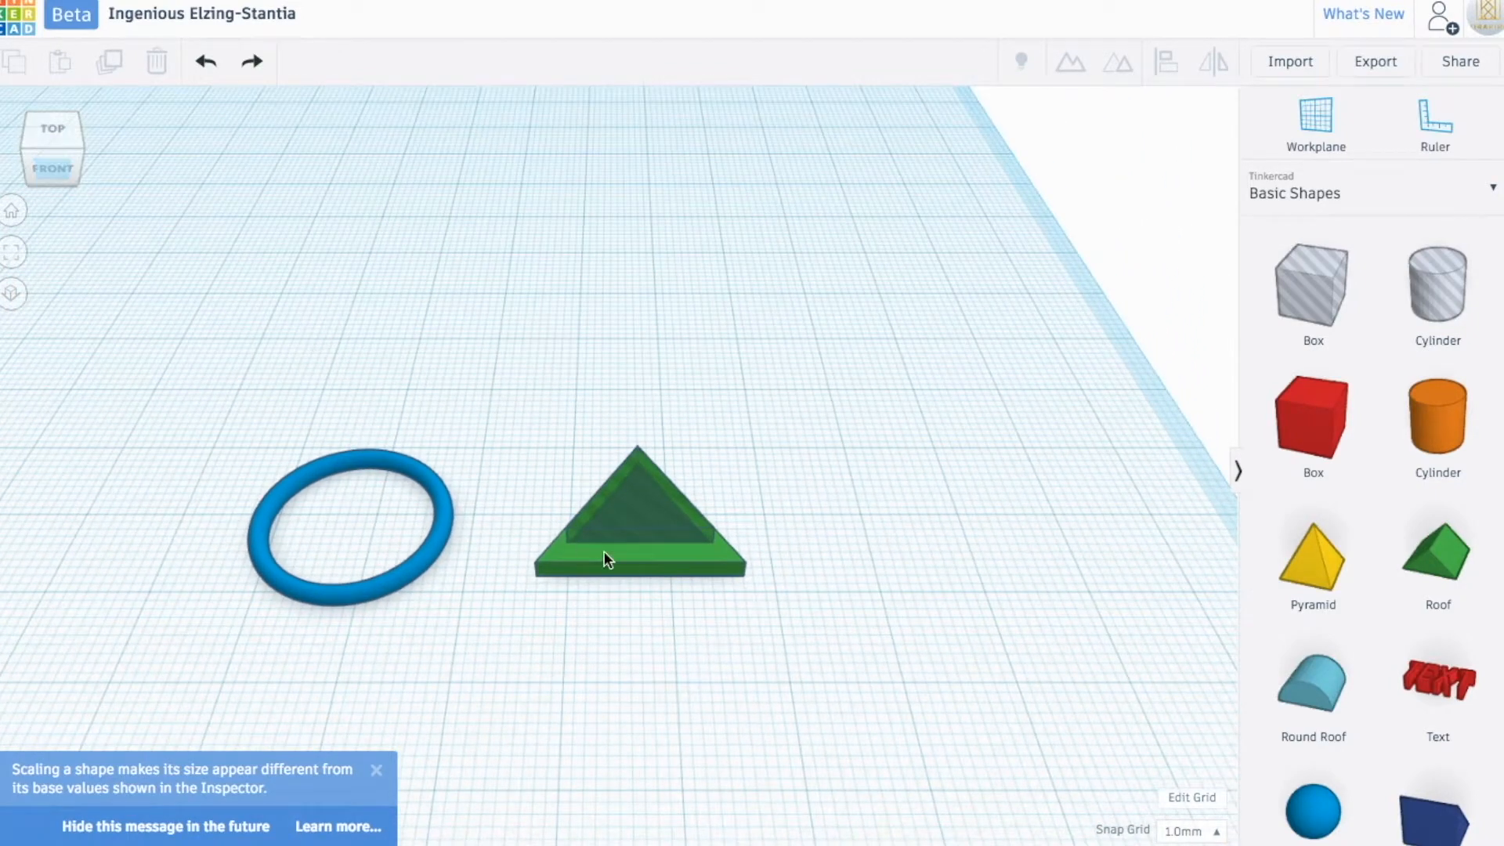
{"action": "left_click_drag", "start_coordinate": [523, 429], "coordinate": [750, 606]}
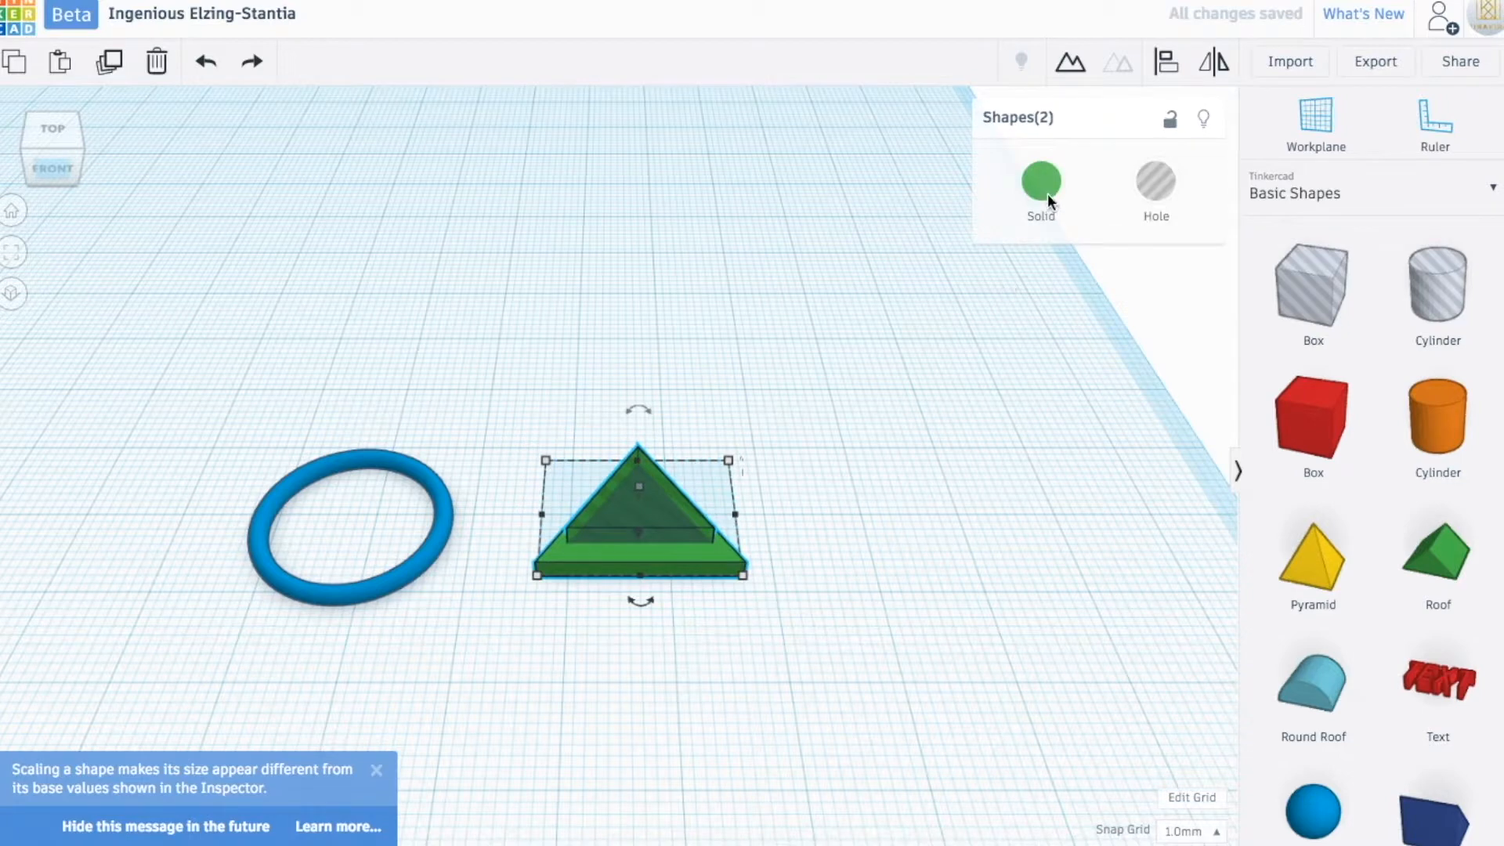
{"action": "left_click", "coordinate": [1166, 61]}
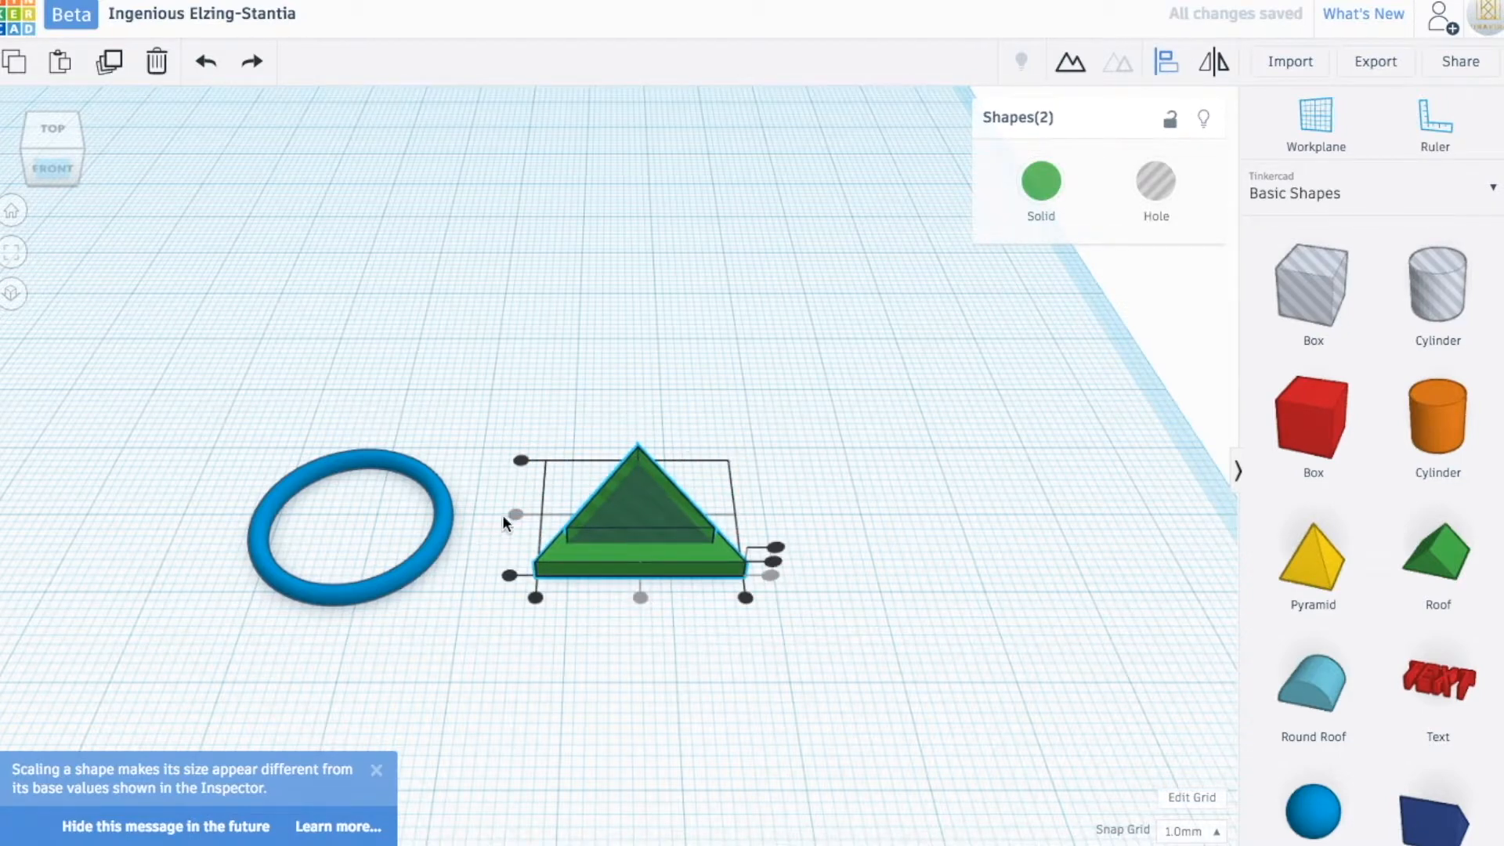
{"action": "left_click", "coordinate": [985, 471]}
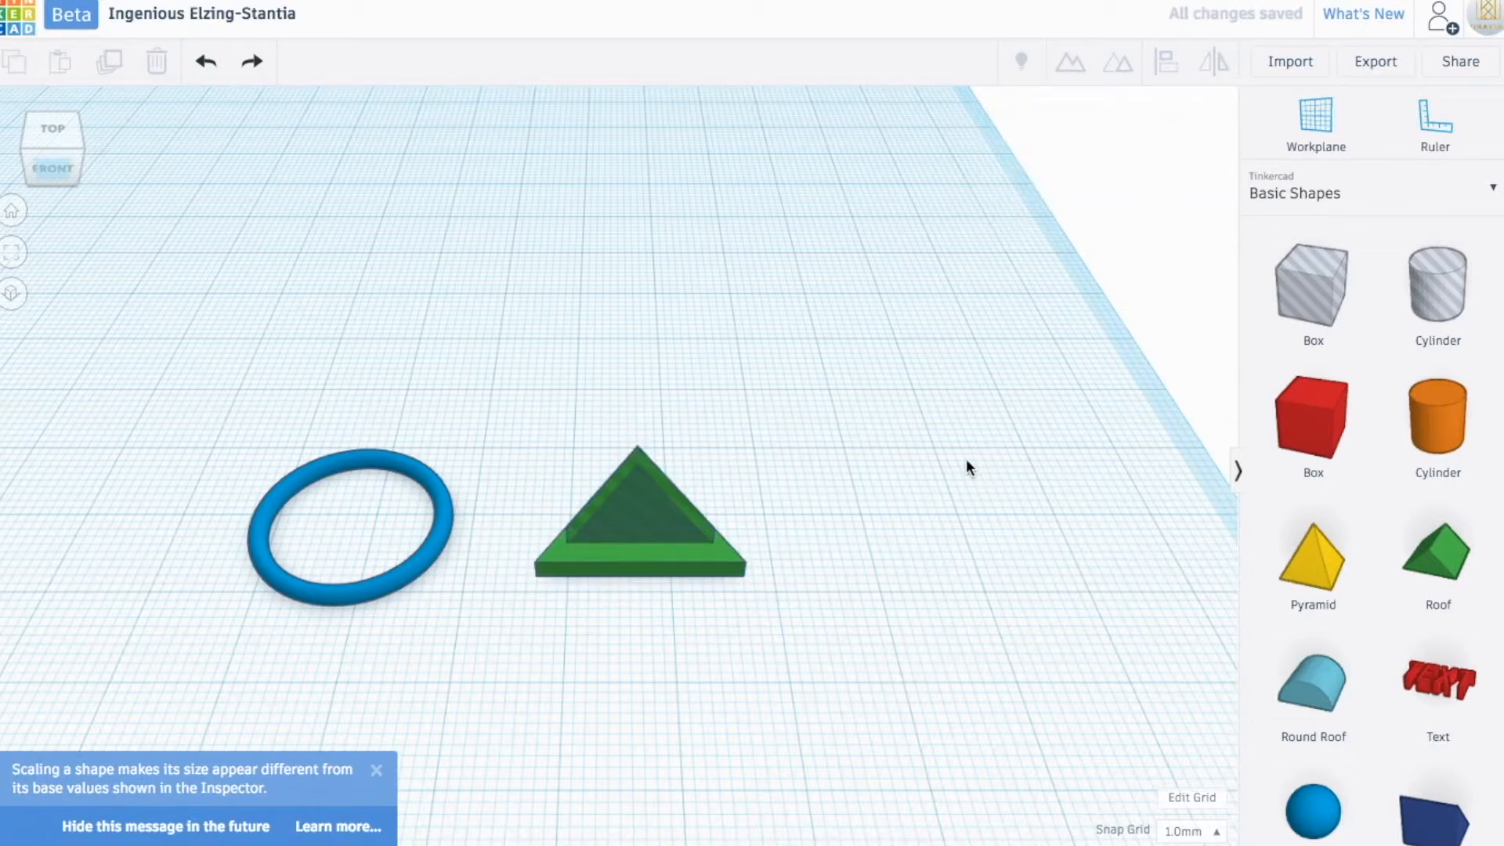
Step: Lower the hole triangle 1 mm below the workplane so it passes fully through the solid triangle
{"action": "left_click", "coordinate": [663, 520]}
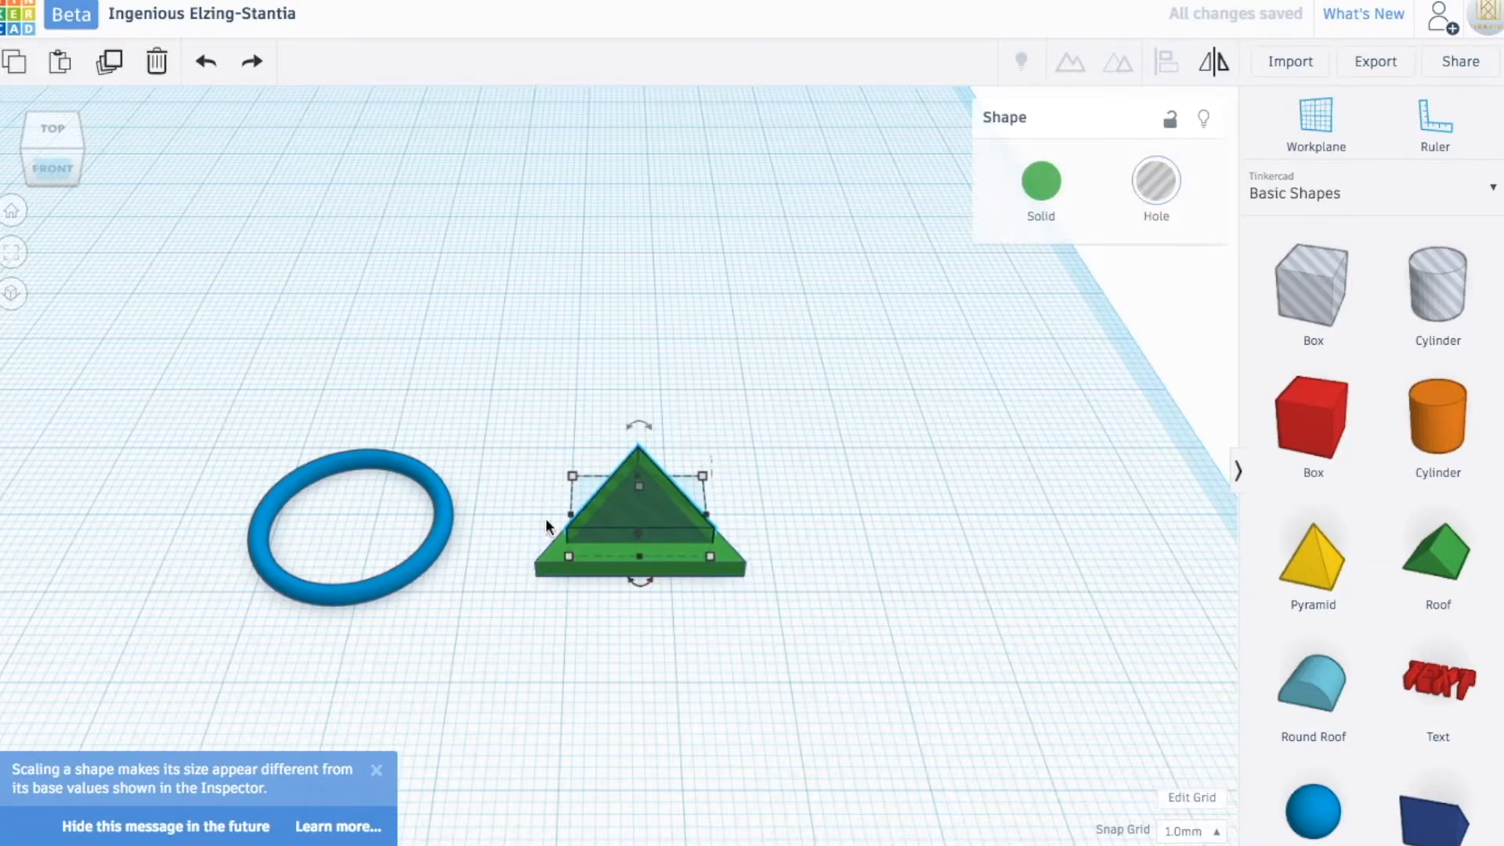
{"action": "left_click", "coordinate": [54, 178]}
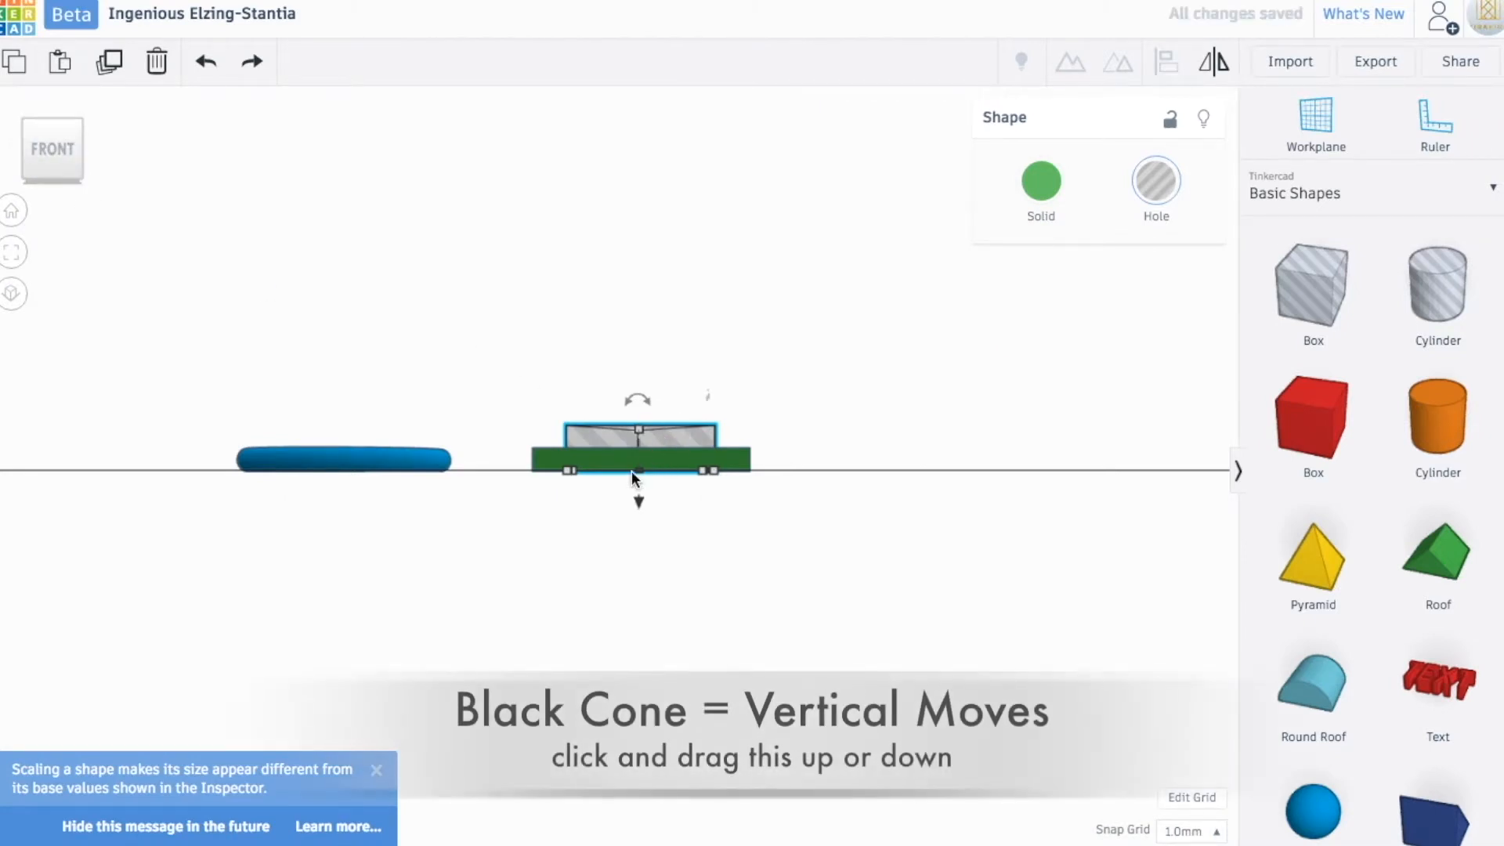
{"action": "left_click_drag", "start_coordinate": [639, 502], "coordinate": [641, 516]}
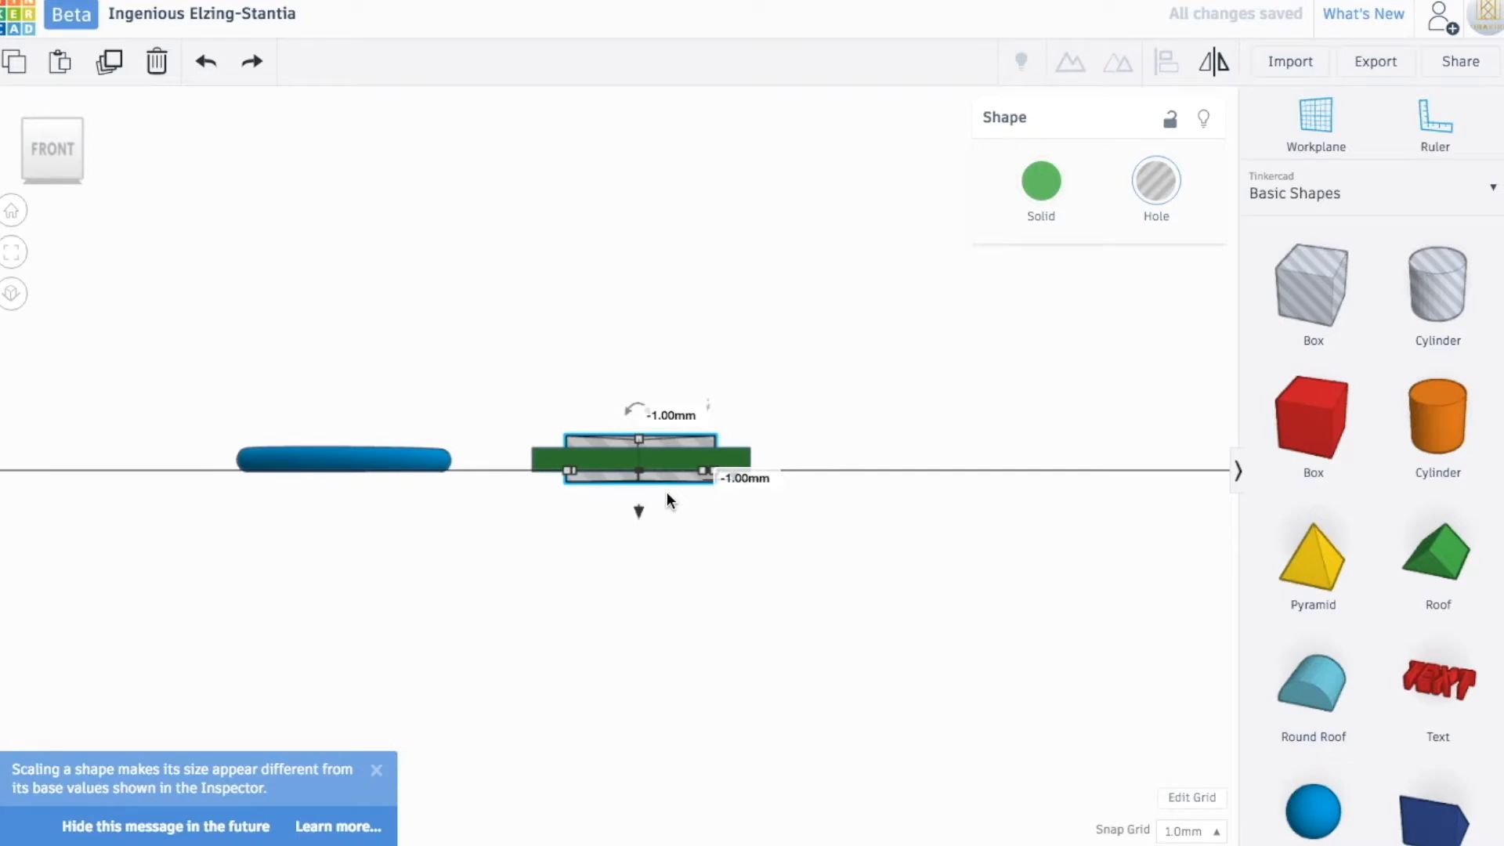
Step: Group the solid and hole triangles to cut the opening, and inspect the frame from above
{"action": "left_click", "coordinate": [53, 119]}
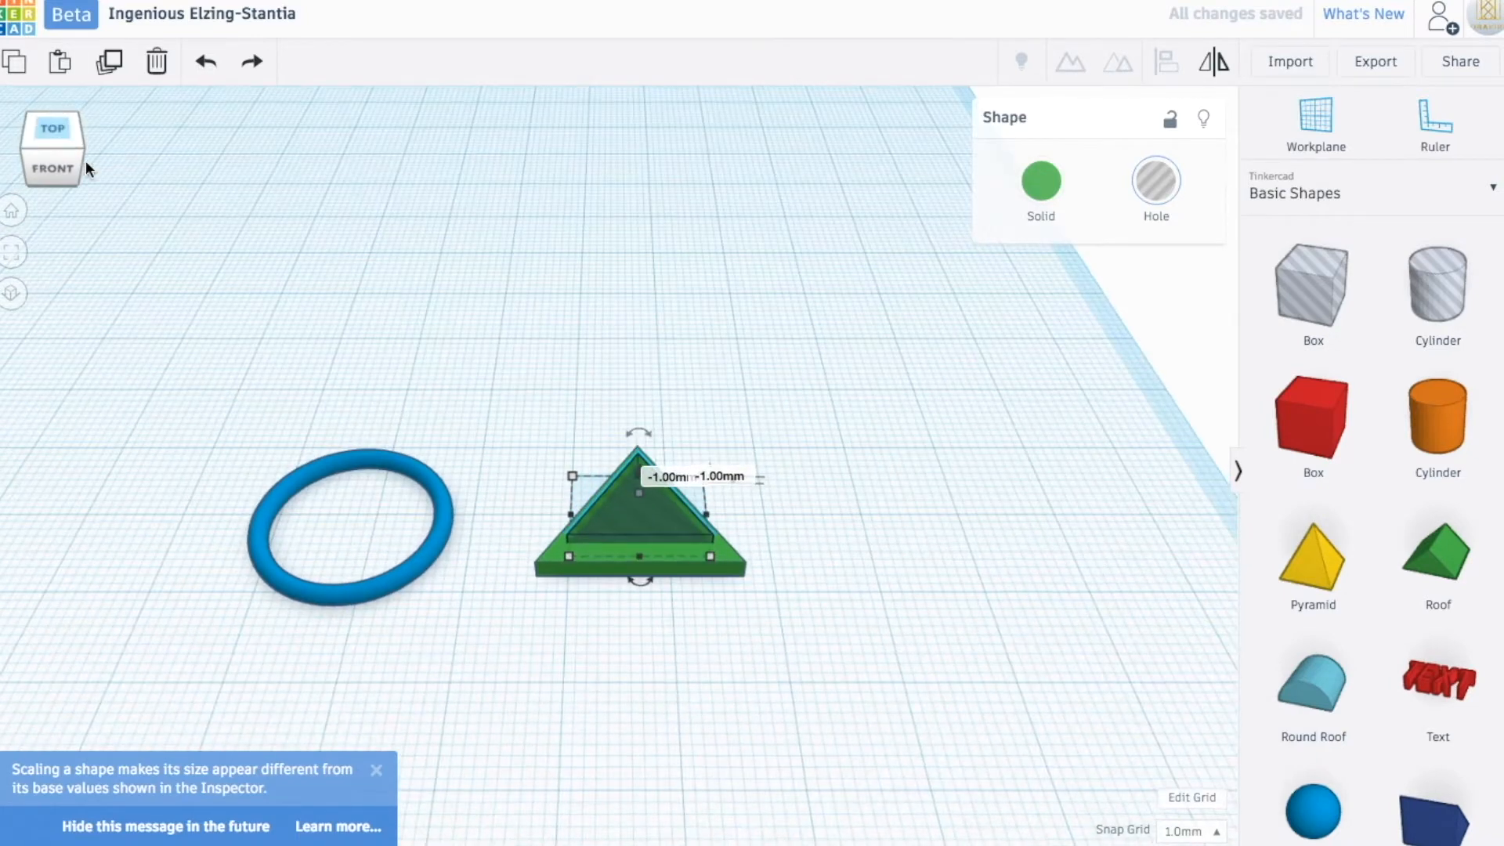
{"action": "left_click_drag", "start_coordinate": [514, 397], "coordinate": [827, 553]}
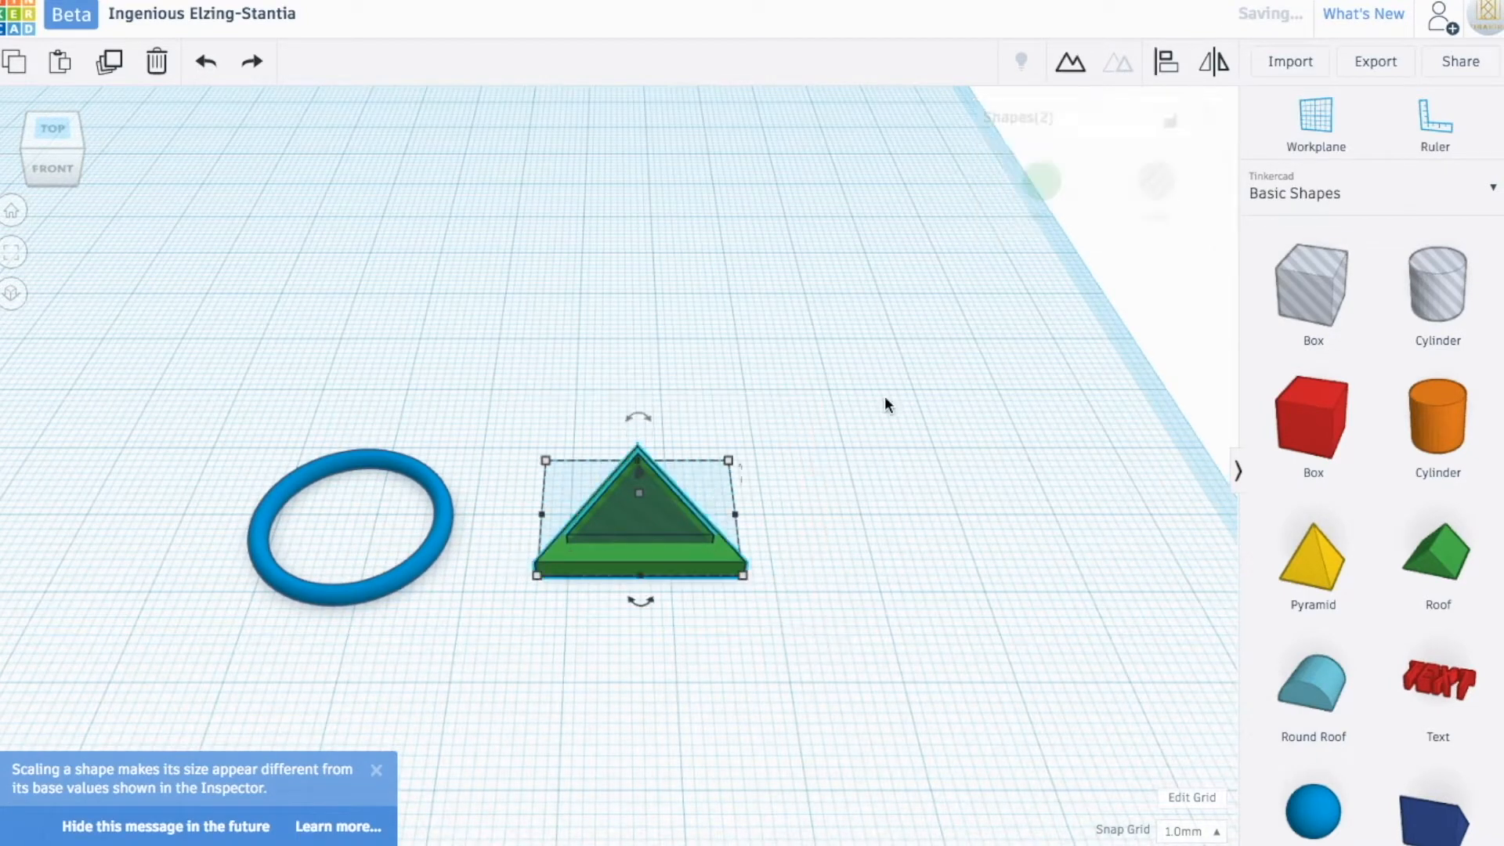
{"action": "left_click", "coordinate": [1070, 63]}
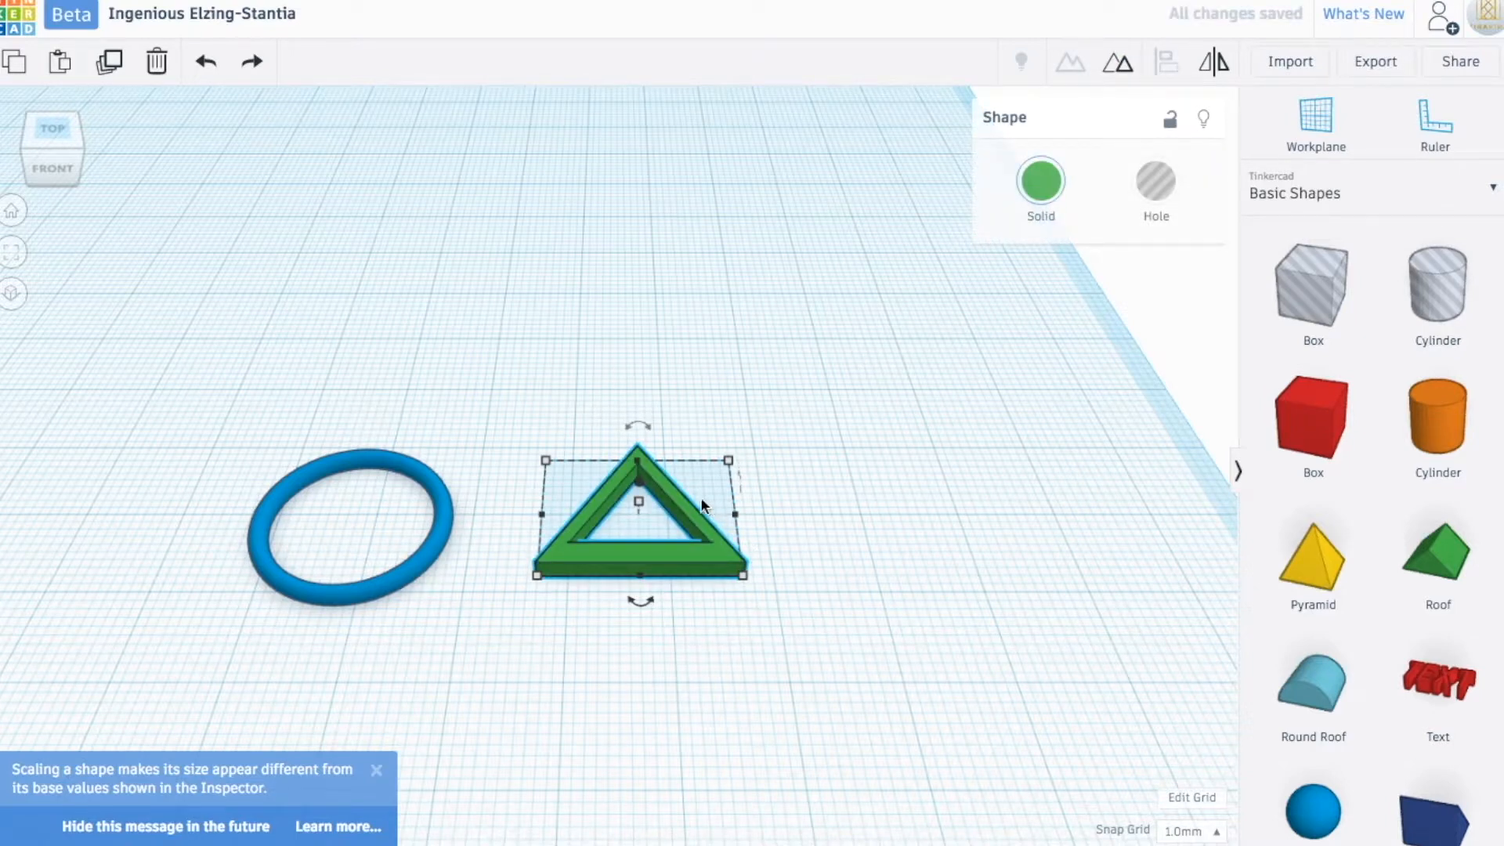
{"action": "left_click", "coordinate": [55, 131]}
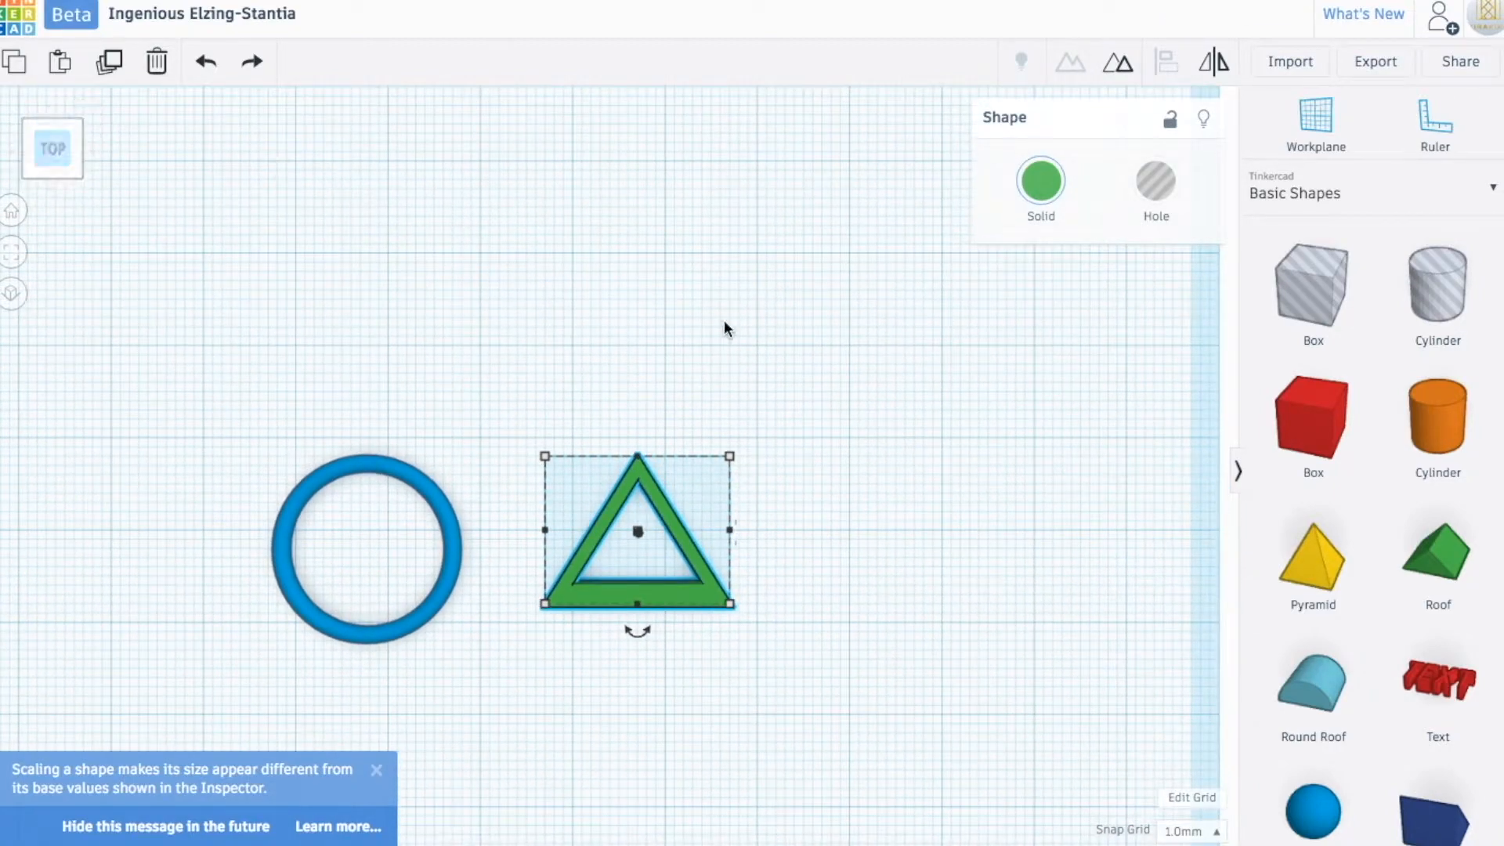
{"action": "left_click", "coordinate": [794, 531]}
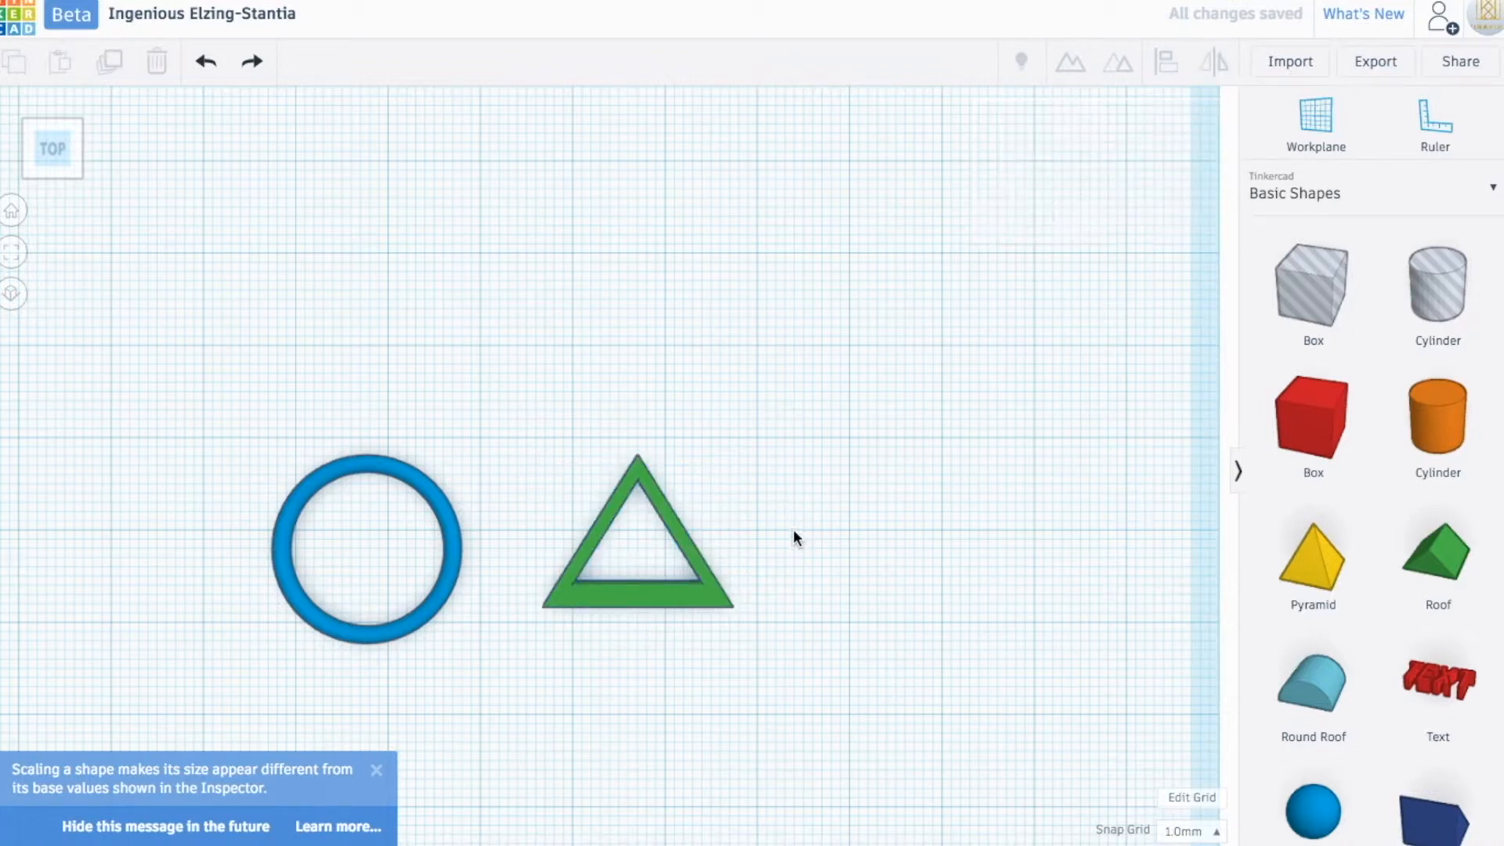
Step: Ungroup the triangular frame and shift the hole triangle 1 mm toward the solid triangle's base
{"action": "left_click_drag", "start_coordinate": [553, 425], "coordinate": [765, 668]}
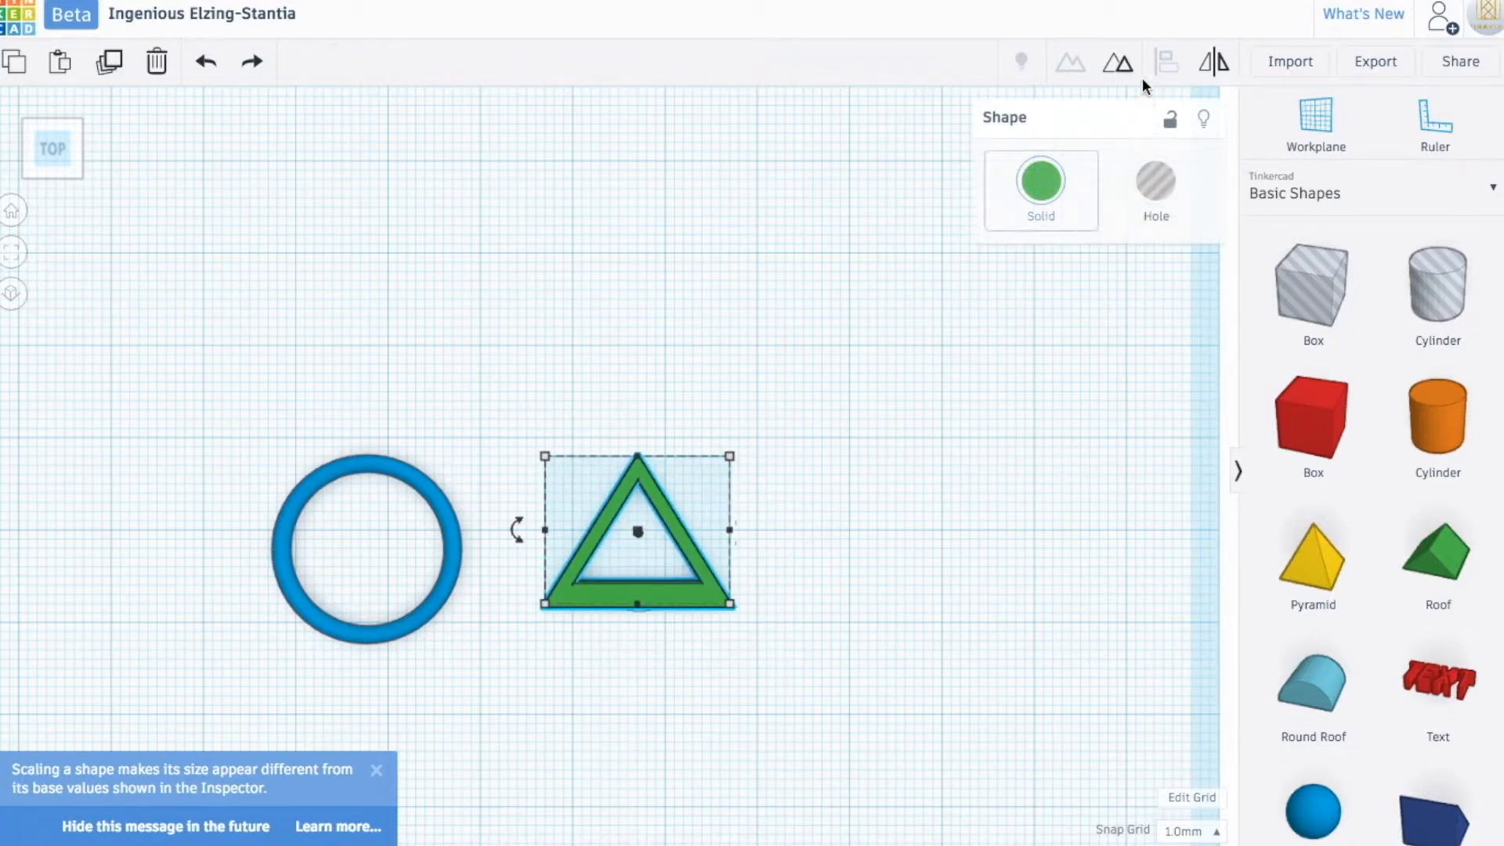
{"action": "left_click", "coordinate": [1117, 61]}
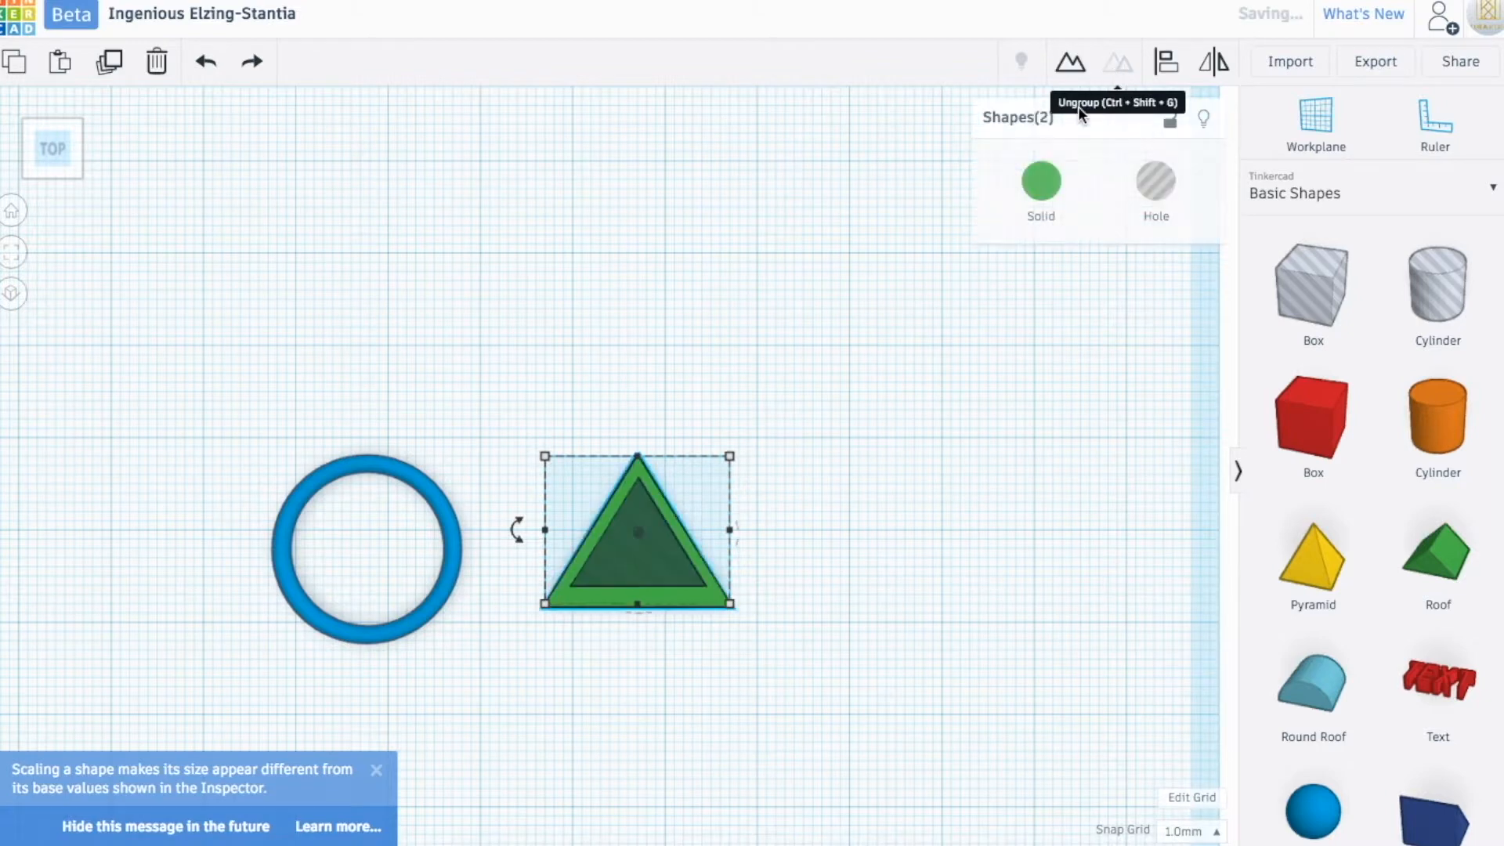
{"action": "left_click", "coordinate": [630, 570]}
{"action": "key", "text": "Down"}
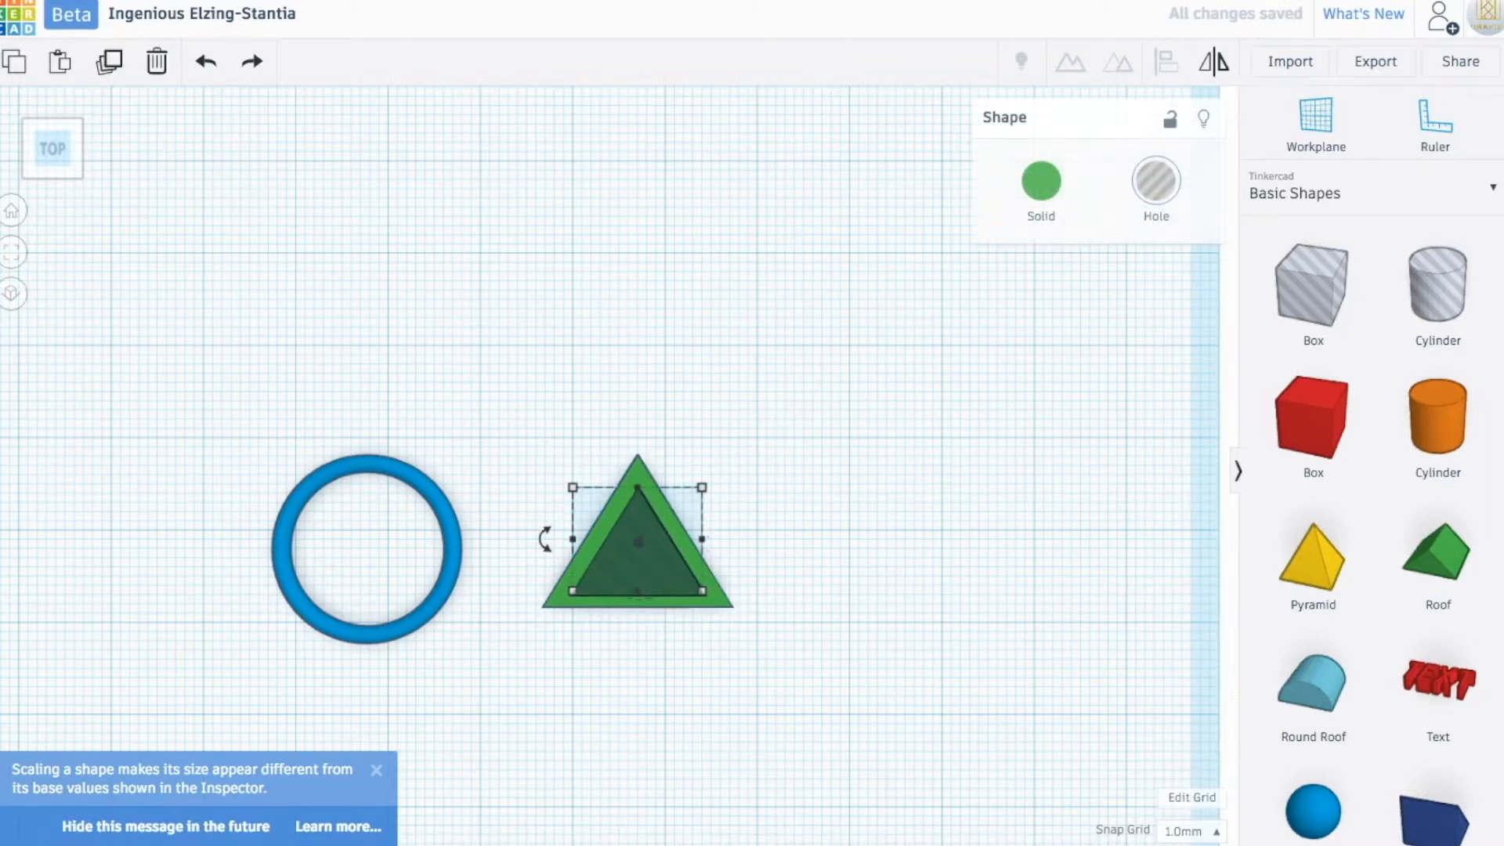
Step: Set the snap grid to 0.1 mm and nudge the hole triangle 0.4 mm back toward the apex
{"action": "left_click", "coordinate": [1184, 832]}
{"action": "left_click", "coordinate": [1192, 665]}
{"action": "key", "text": "Up"}
{"action": "key", "text": "Up"}
{"action": "key", "text": "Up"}
{"action": "key", "text": "Up"}
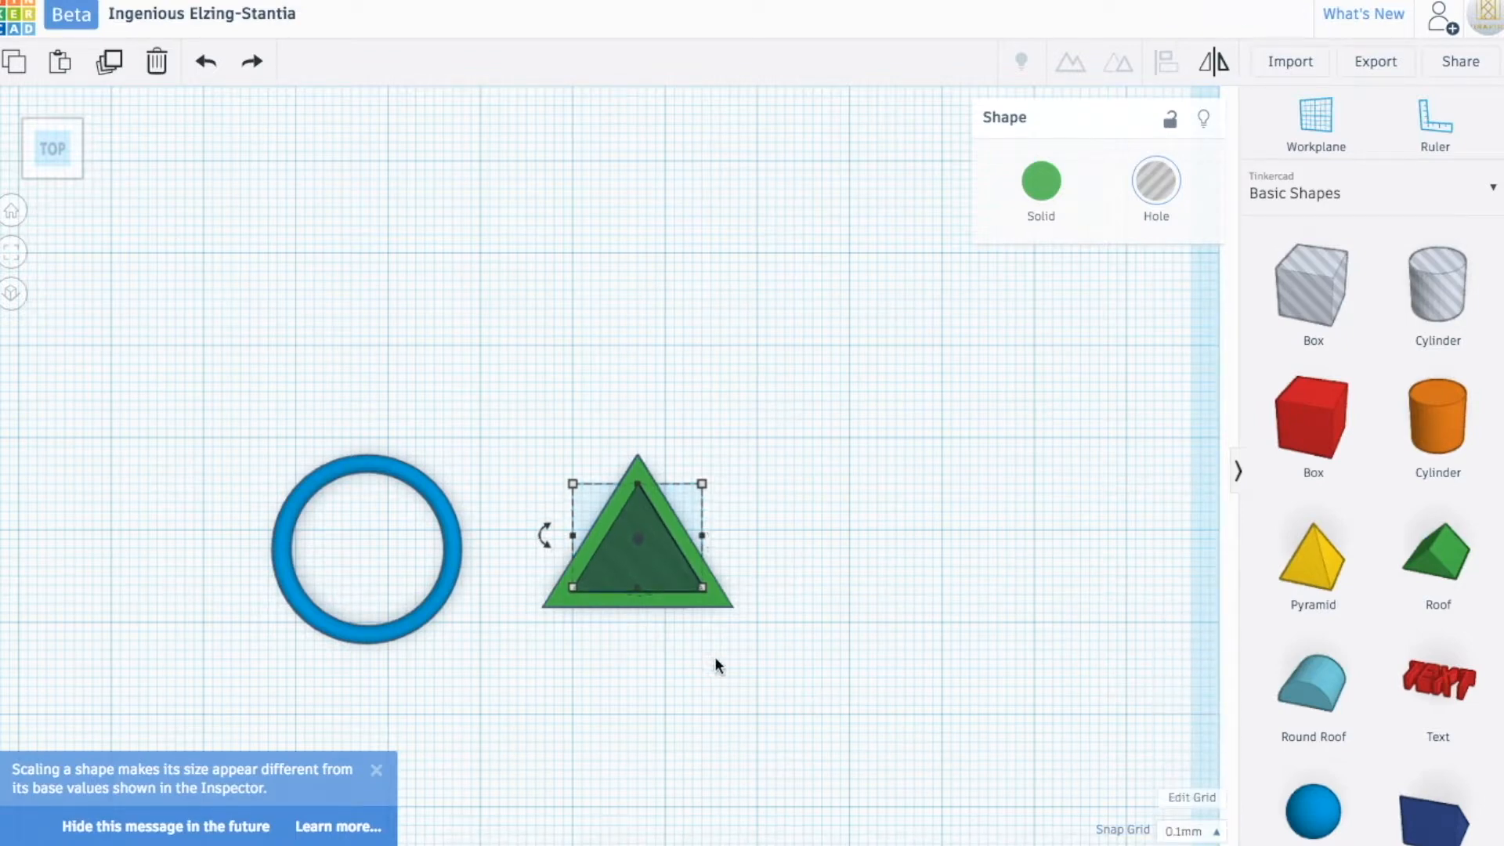
Step: Regroup the repositioned hole with the solid triangle to form a frame with even borders
{"action": "left_click_drag", "start_coordinate": [540, 364], "coordinate": [796, 694]}
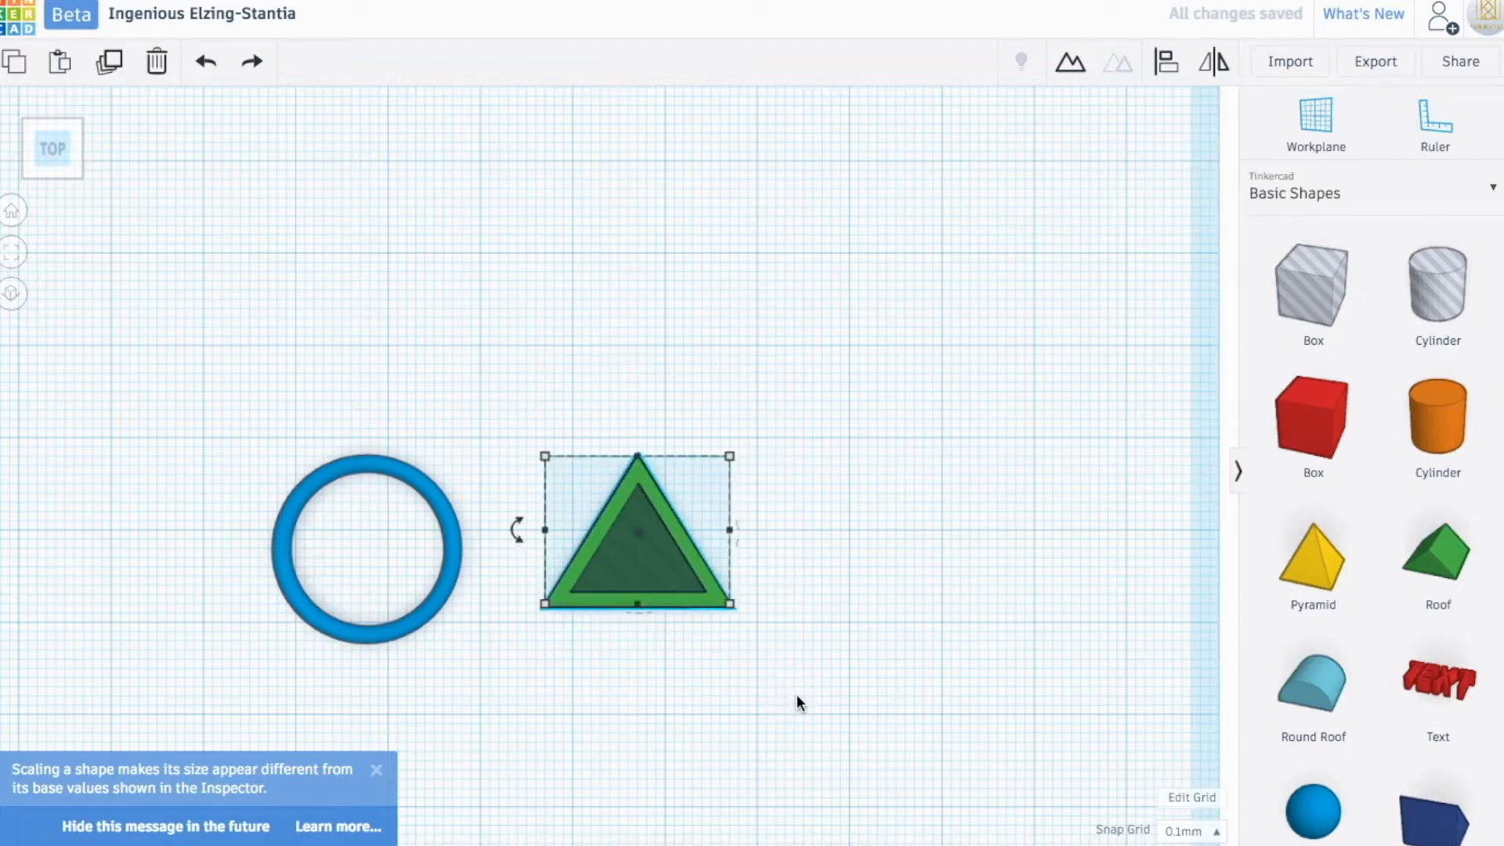
{"action": "key", "text": "ctrl+g"}
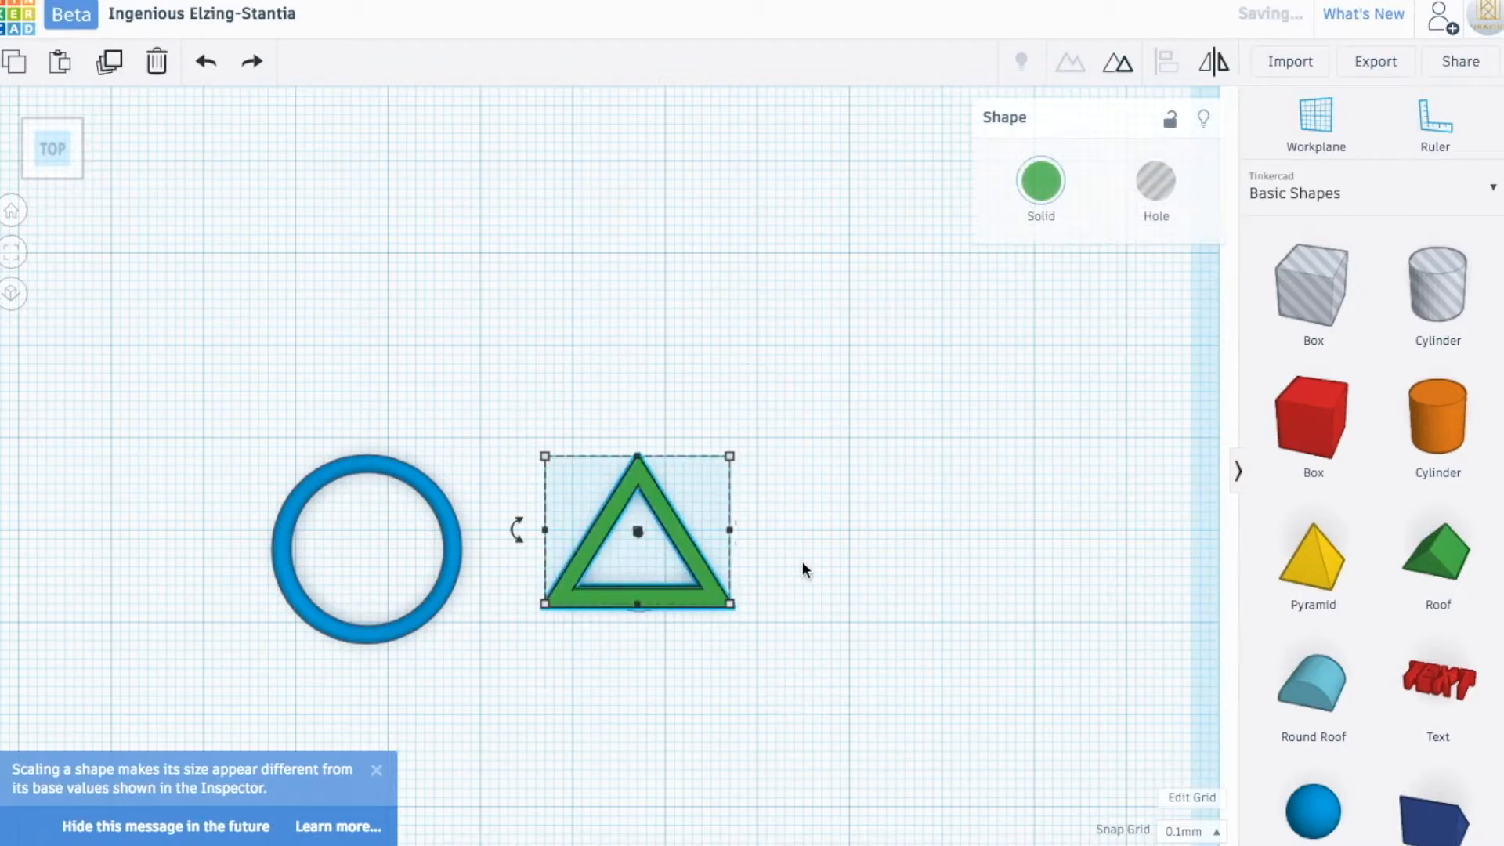
{"action": "left_click", "coordinate": [870, 531]}
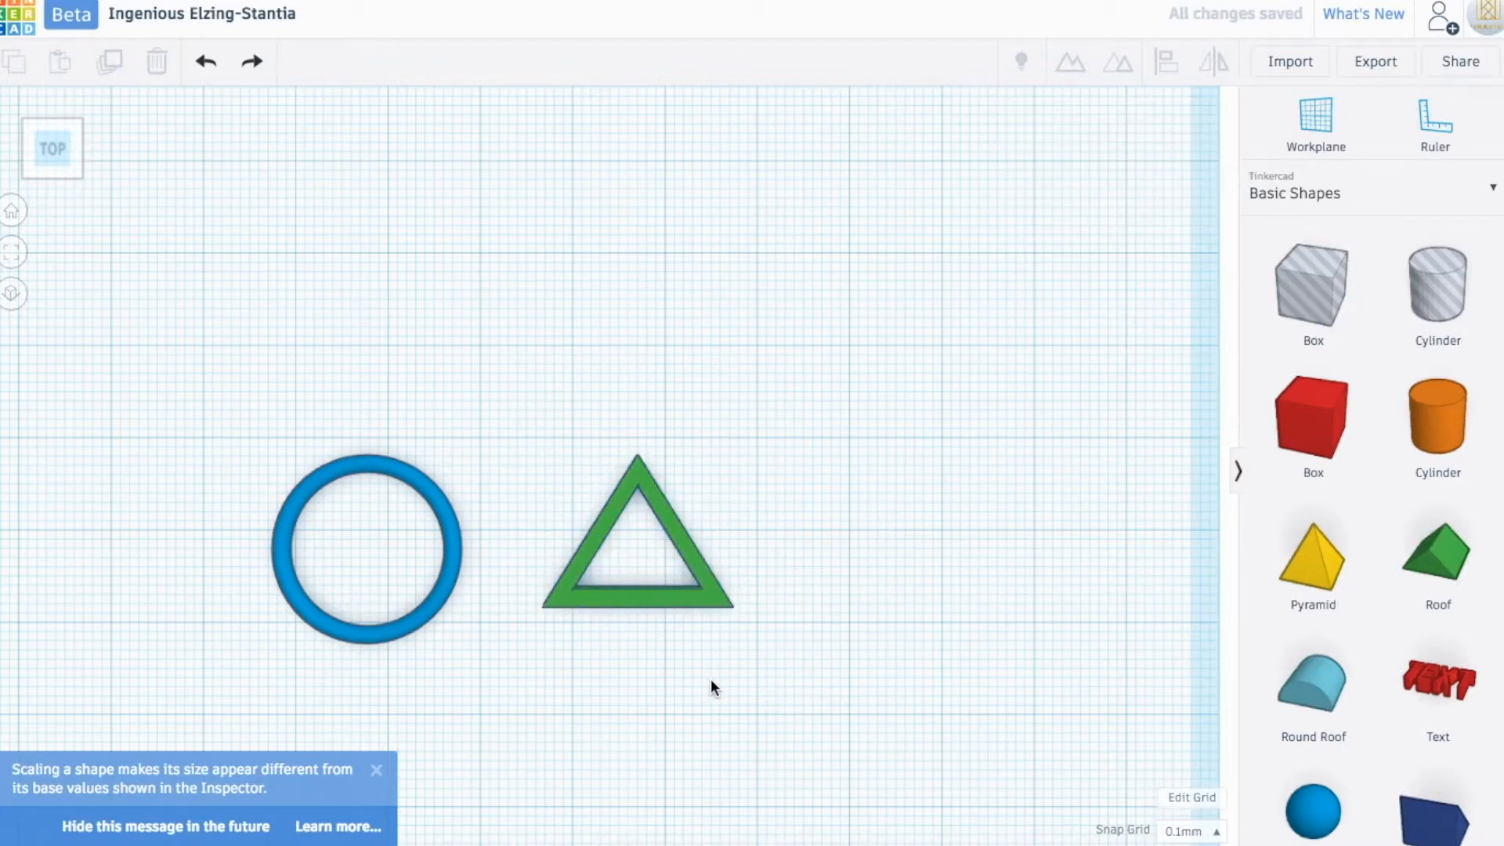
Step: Resize the hollow triangle to 15 mm wide and 12 mm deep
{"action": "left_click", "coordinate": [707, 603]}
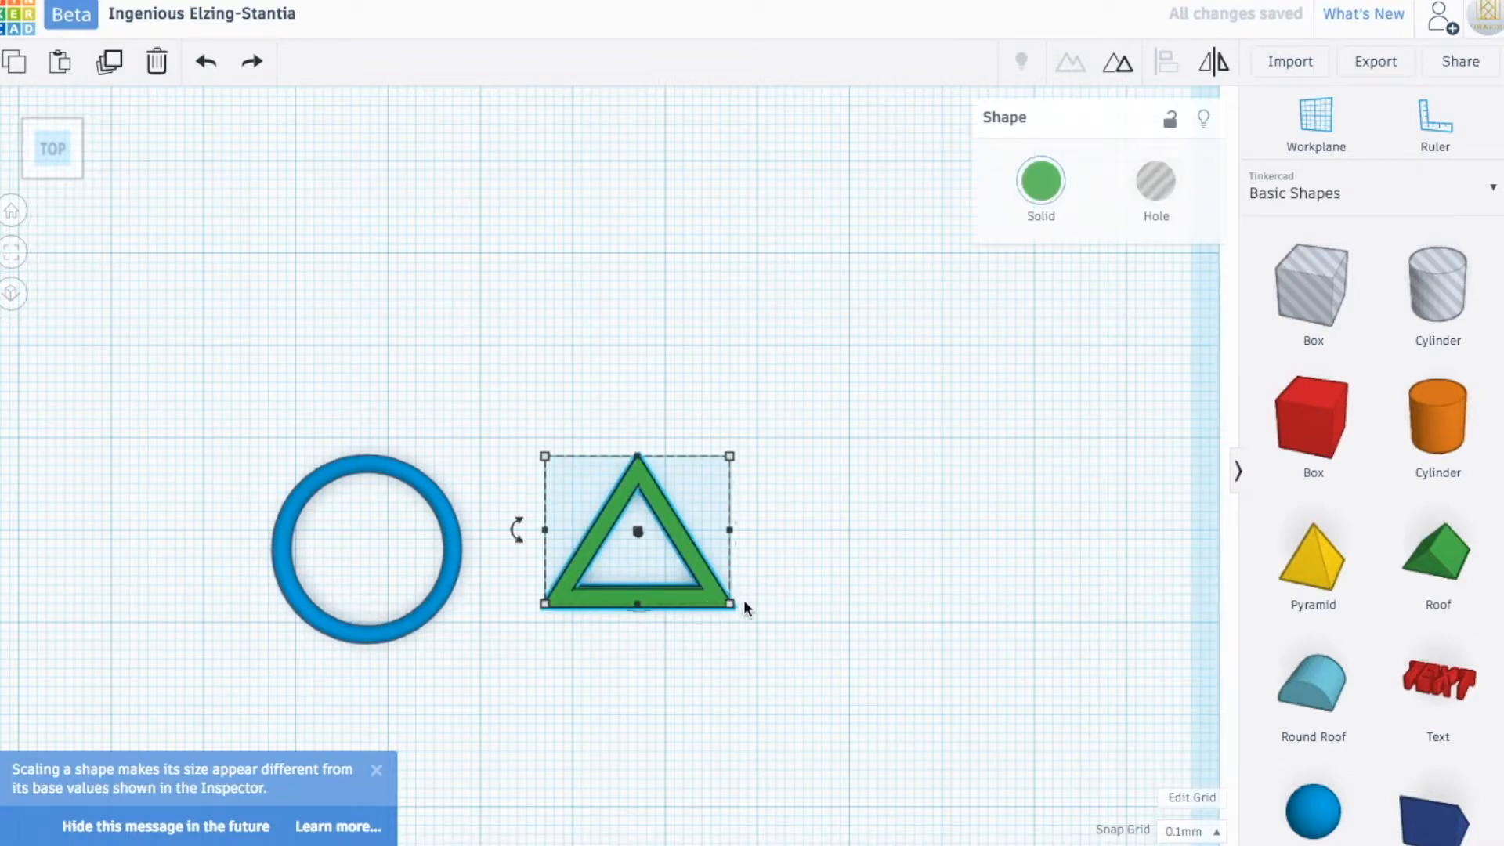
{"action": "mouse_move", "coordinate": [729, 604]}
{"action": "left_mouse_down"}
{"action": "mouse_move", "coordinate": [692, 577]}
{"action": "mouse_move", "coordinate": [708, 586]}
{"action": "left_mouse_up"}
{"action": "left_click", "coordinate": [622, 652]}
{"action": "type", "text": "15"}
{"action": "key", "text": "Return"}
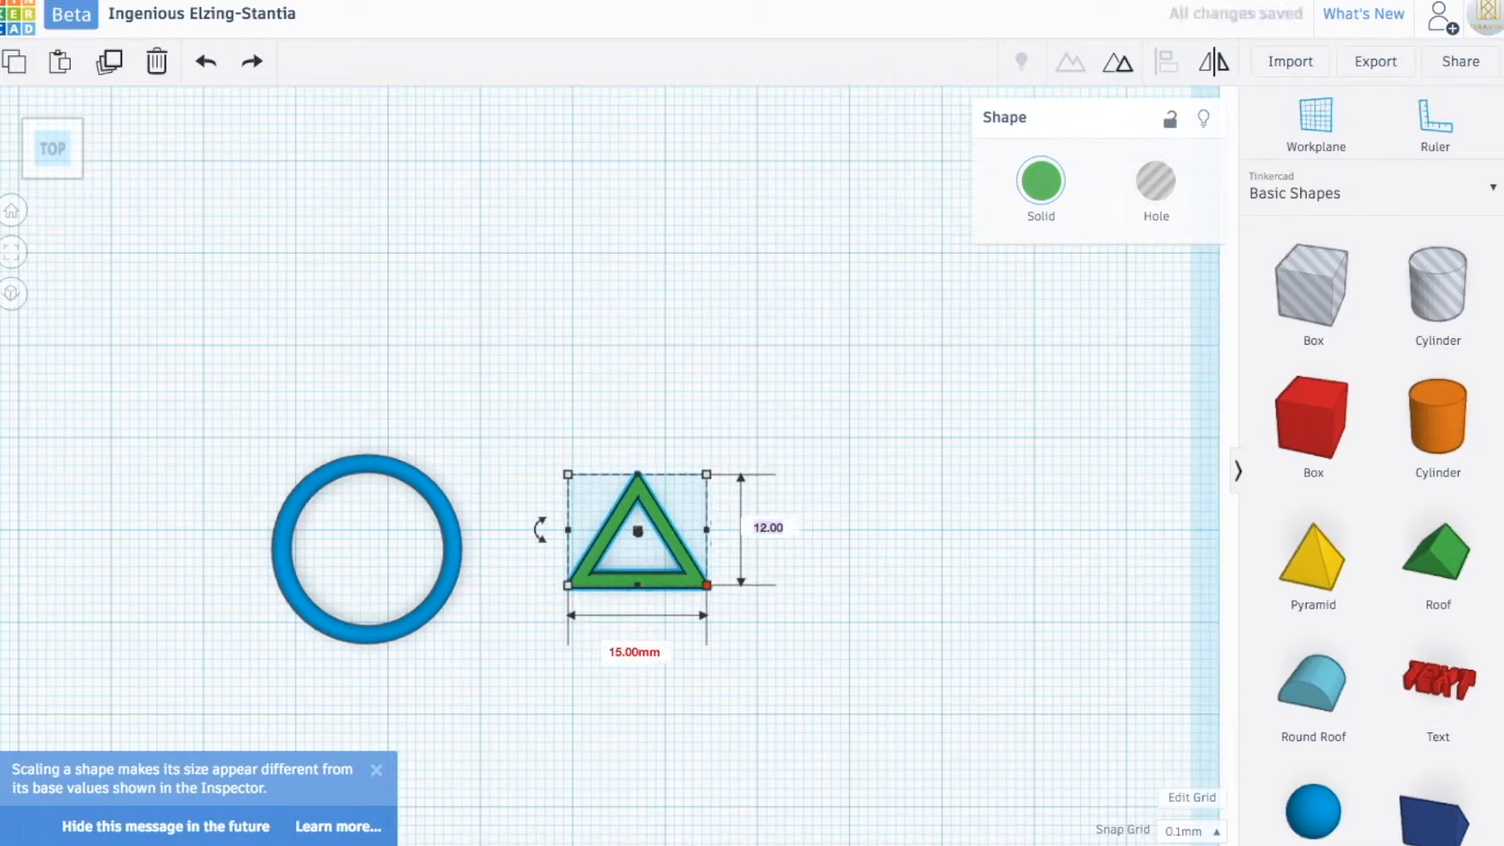
{"action": "left_click", "coordinate": [723, 569]}
Step: Rotate the blue ring by -89° so that it stands upright on the workplane
{"action": "left_click", "coordinate": [431, 485]}
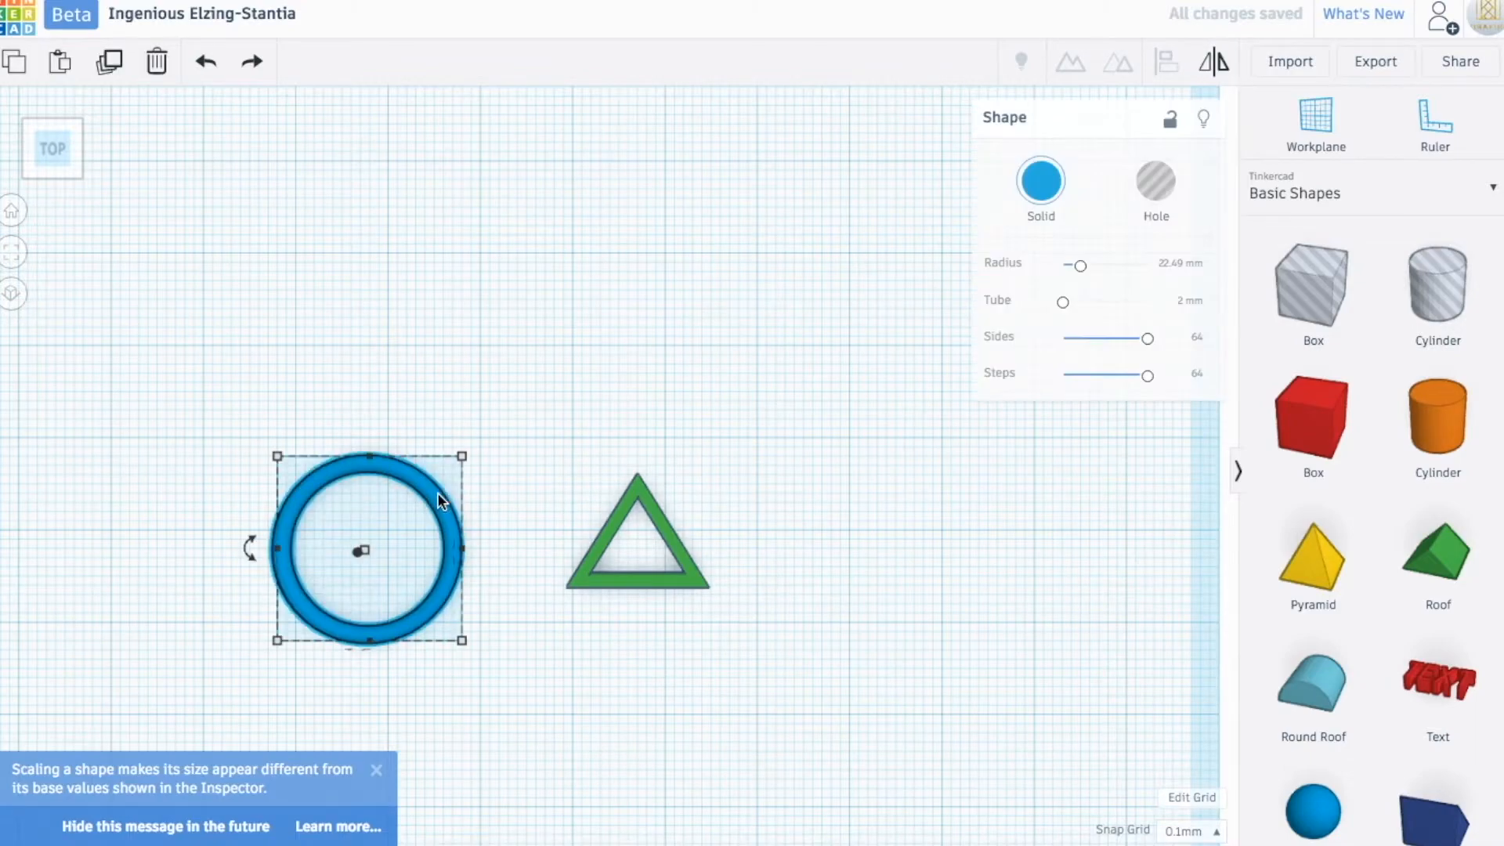
{"action": "left_click", "coordinate": [53, 175]}
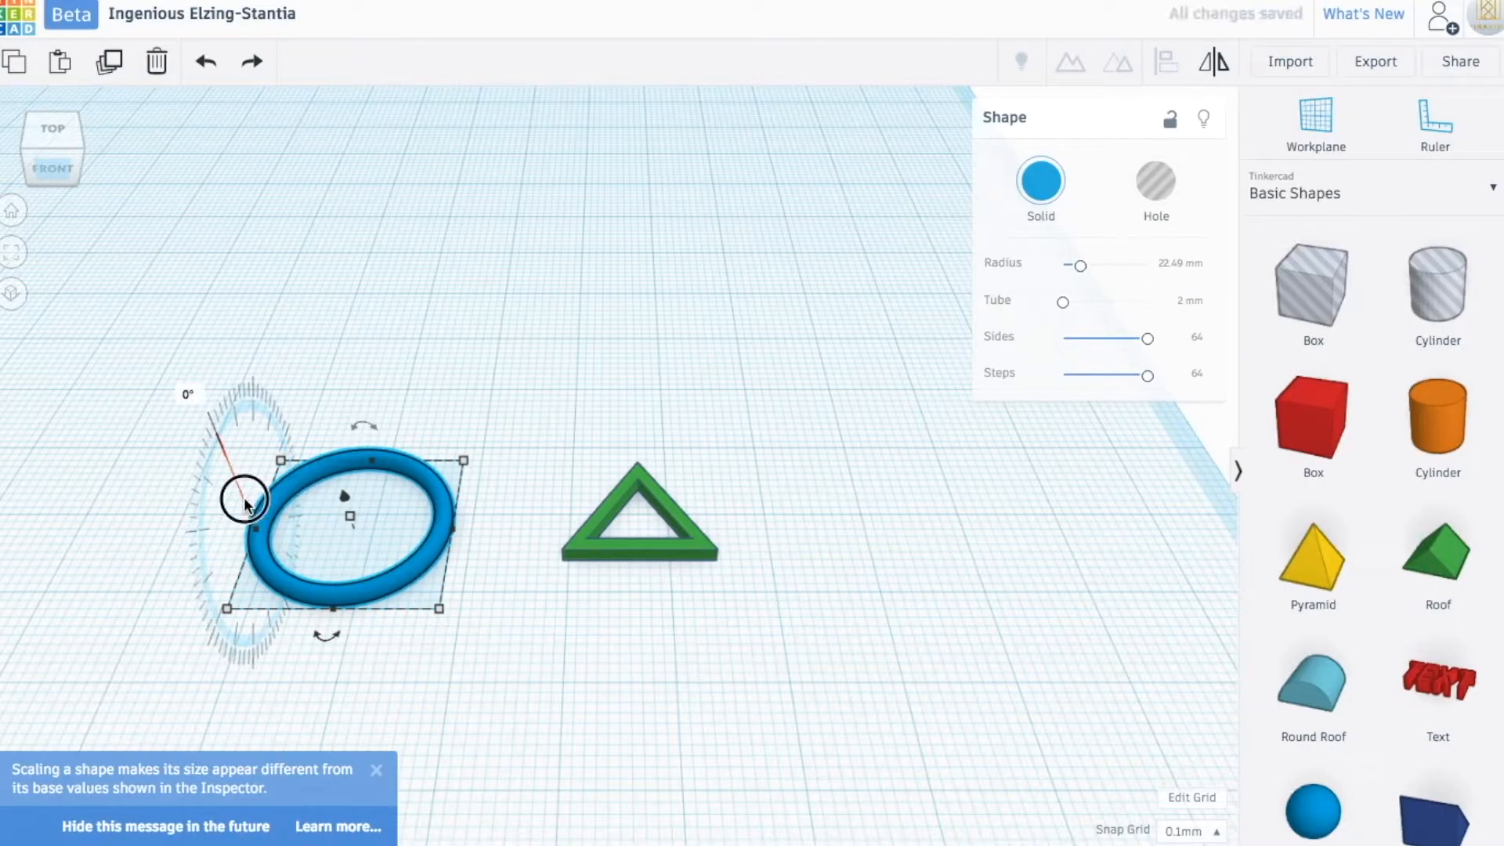
{"action": "left_click_drag", "start_coordinate": [243, 497], "coordinate": [308, 414]}
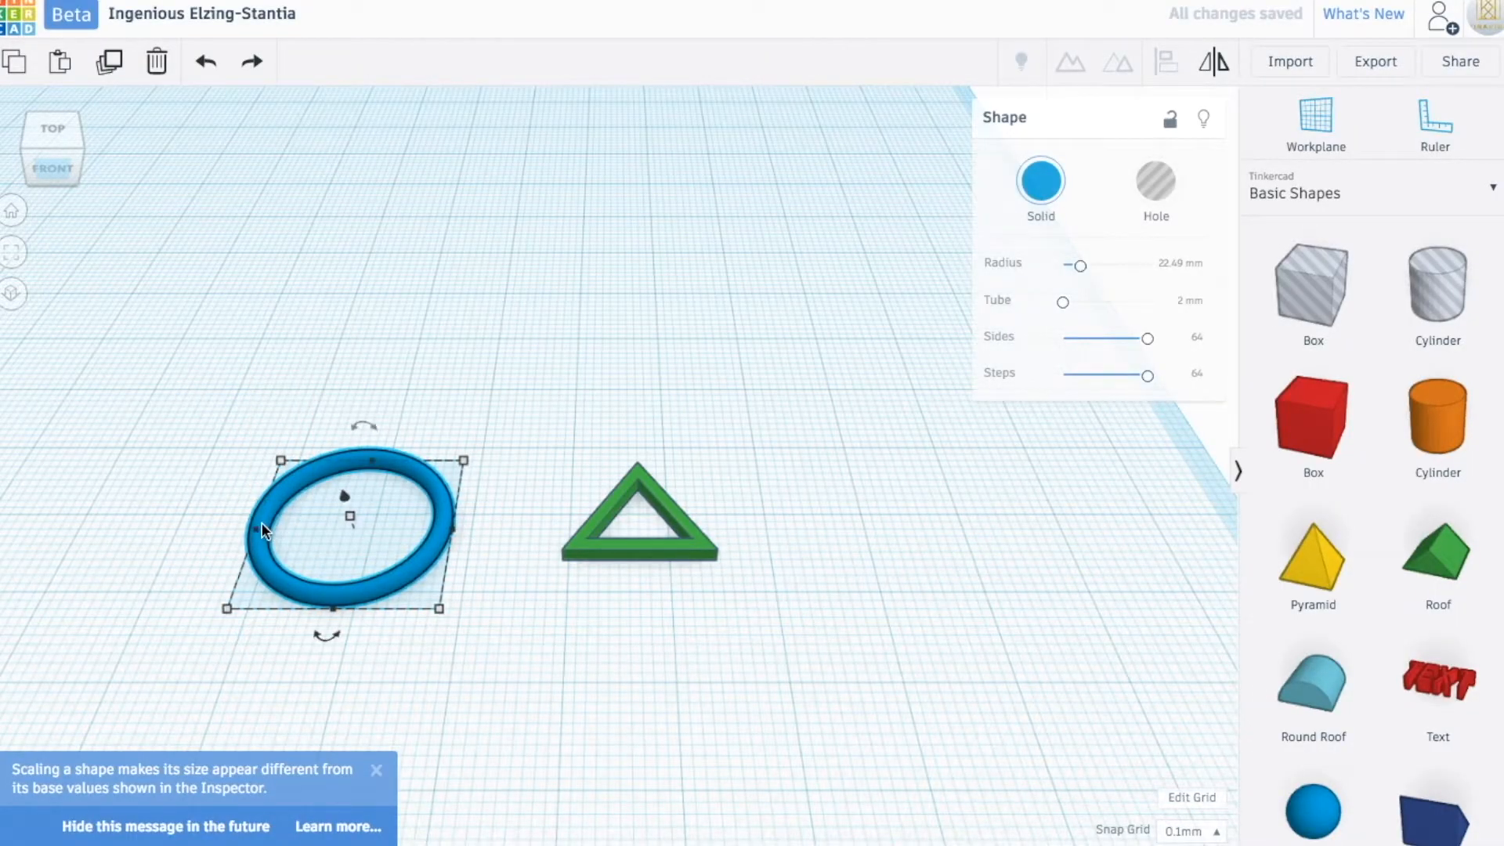
{"action": "left_click_drag", "start_coordinate": [357, 426], "coordinate": [544, 453]}
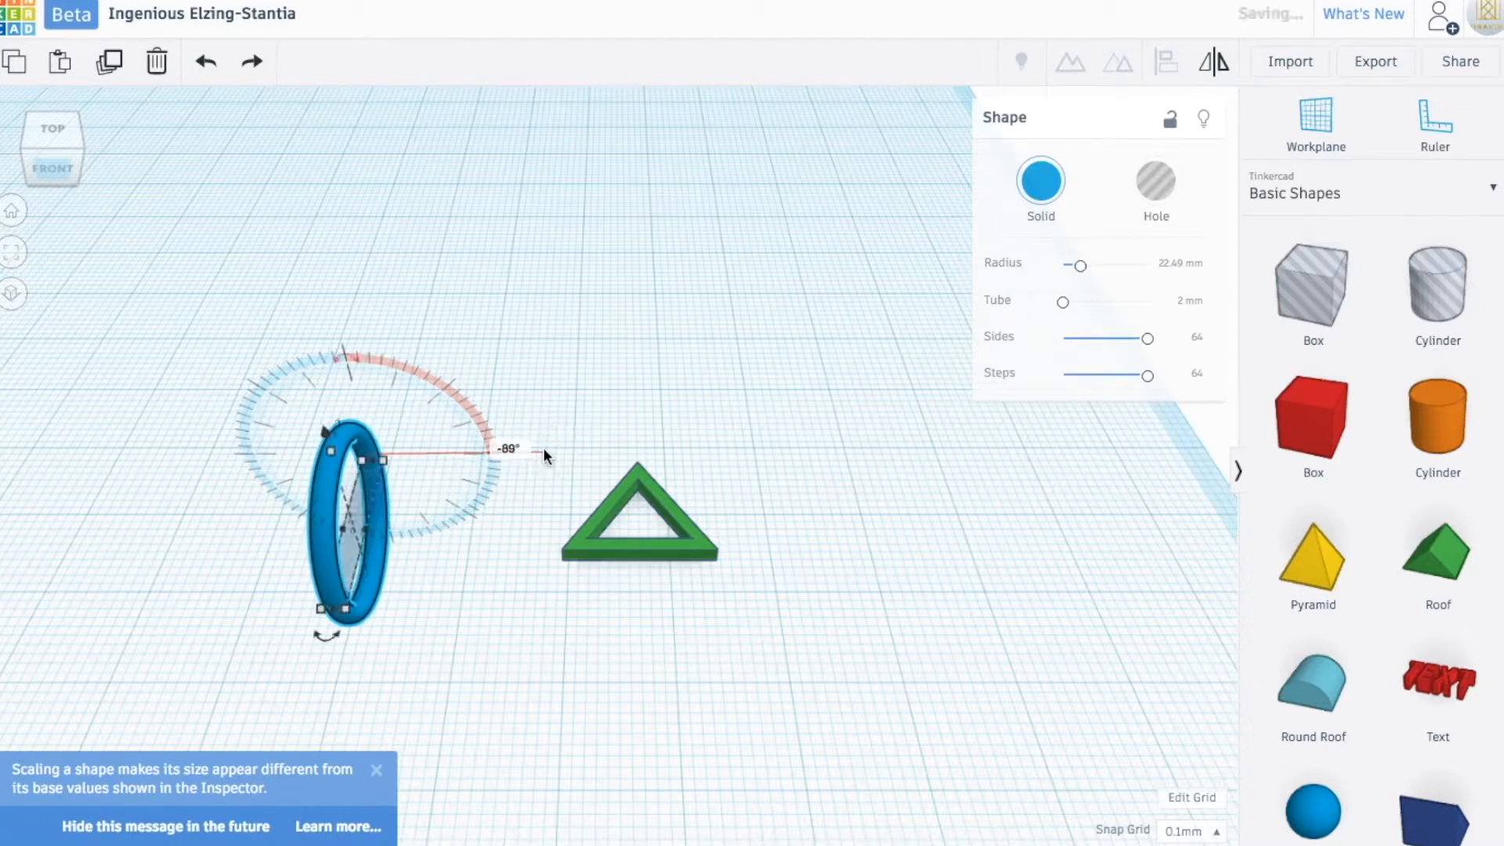
{"action": "left_click", "coordinate": [438, 567]}
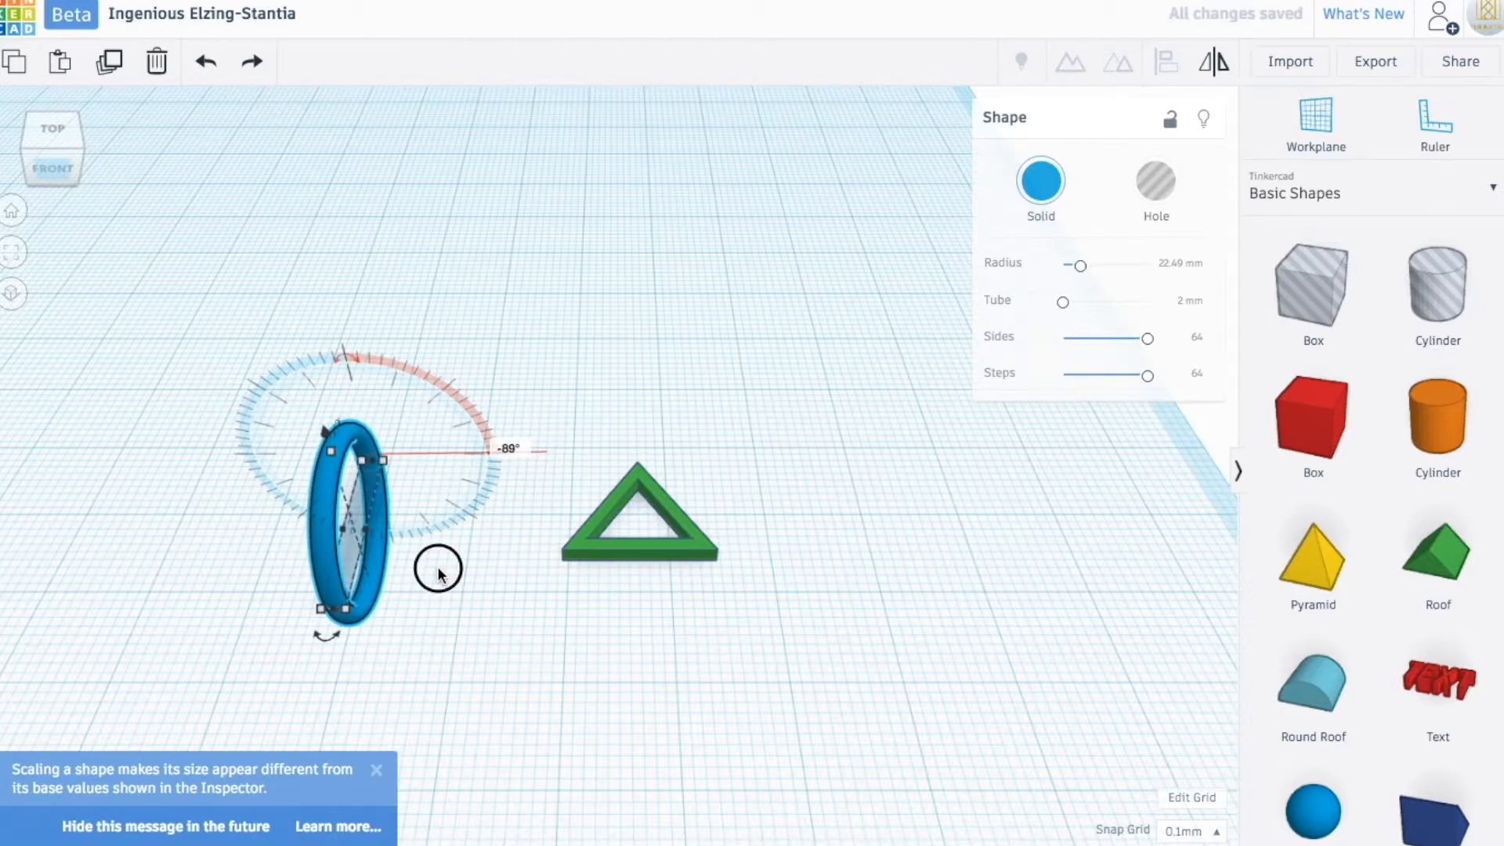
Step: Raise the upright ring 9.9 mm, to 0.9 mm above the workplane, and turn it 89° about its vertical axis
{"action": "left_click", "coordinate": [331, 457]}
{"action": "left_click_drag", "start_coordinate": [326, 430], "coordinate": [304, 343]}
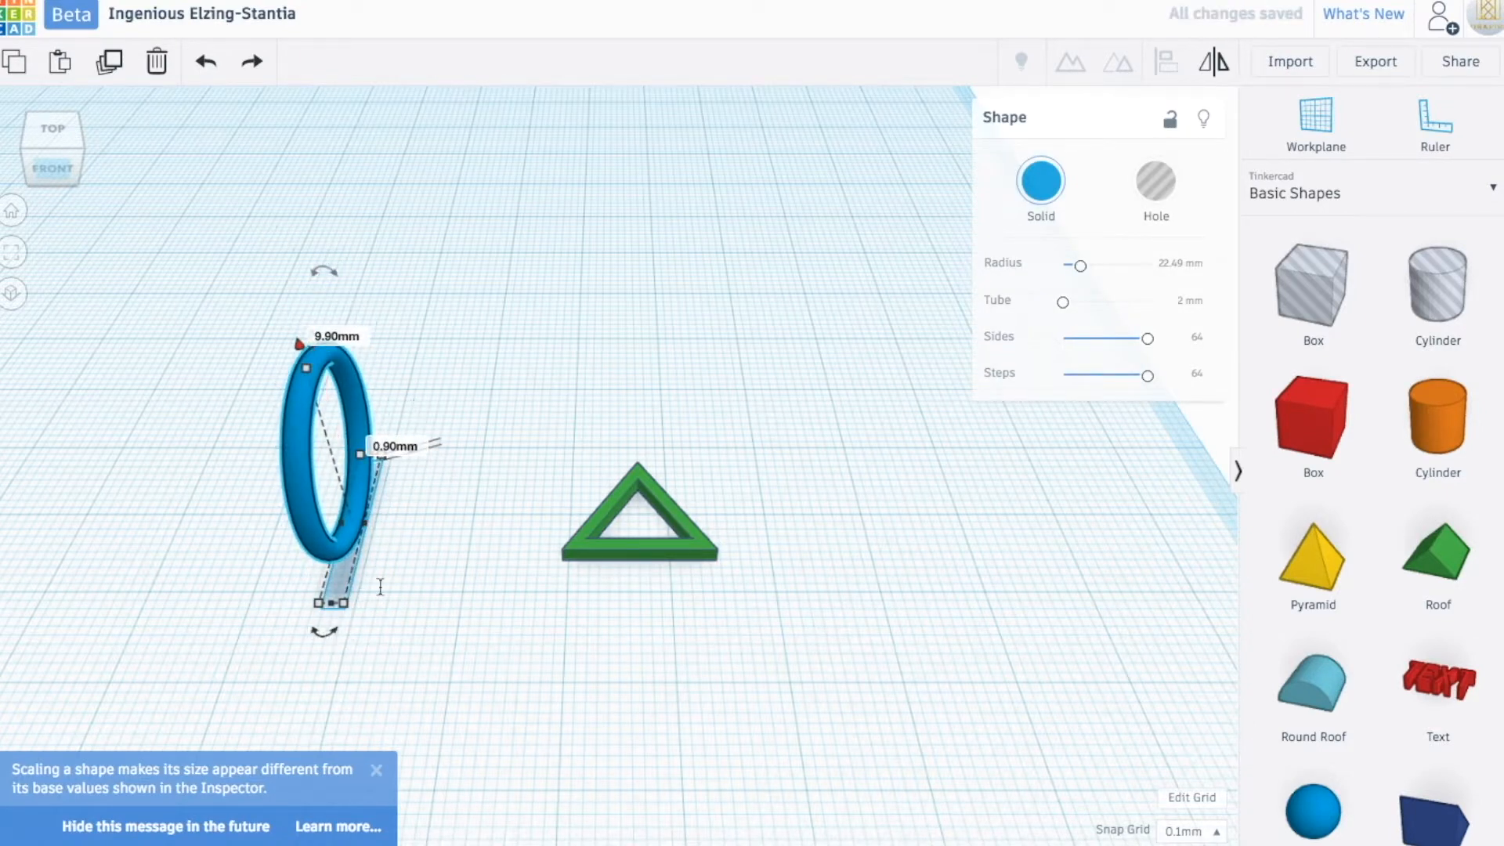
{"action": "left_click_drag", "start_coordinate": [329, 633], "coordinate": [153, 528]}
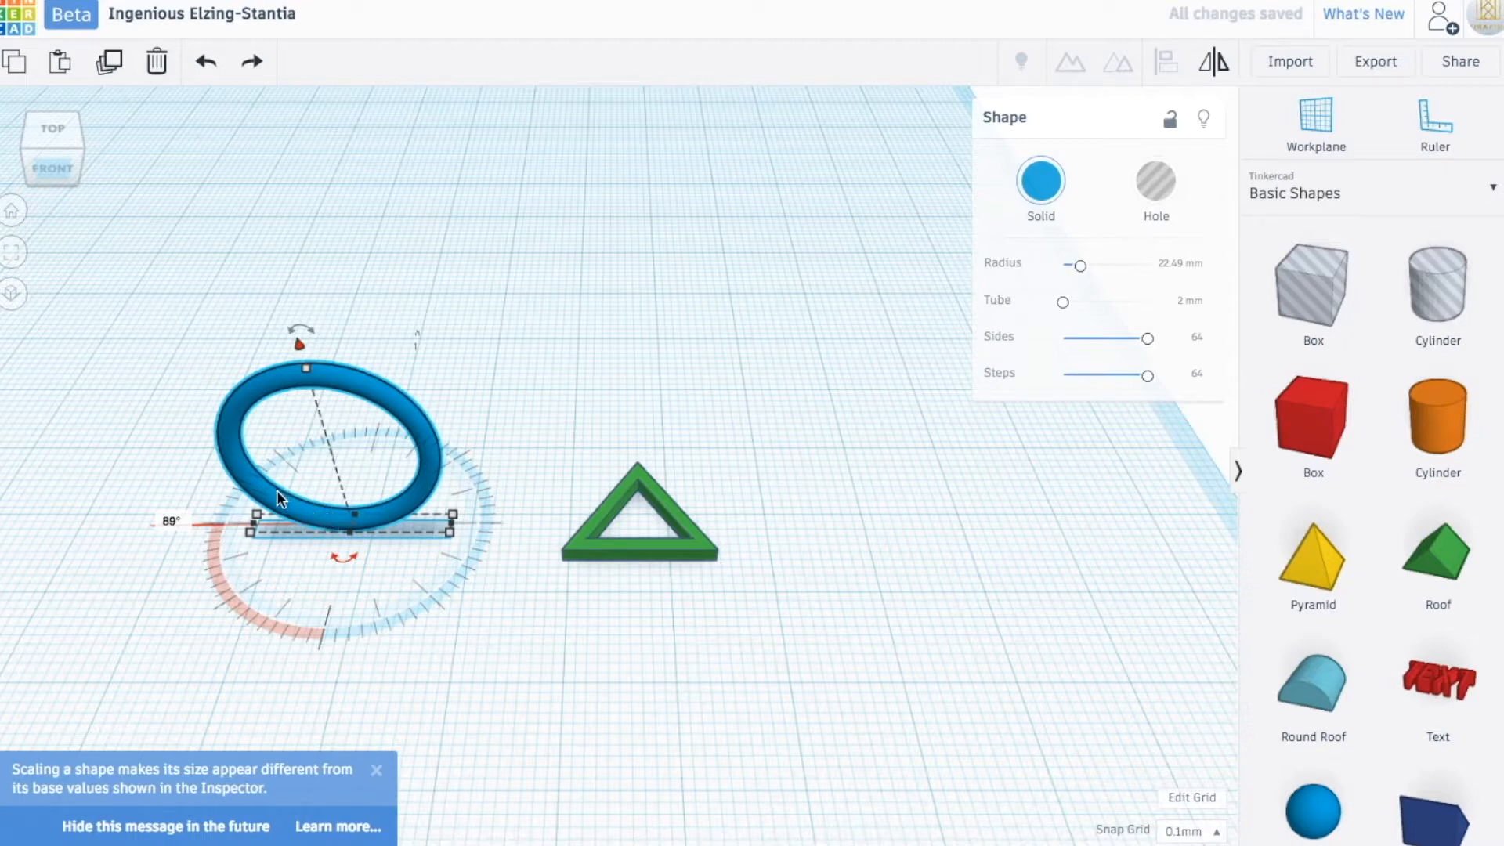
Step: Move the ring over the hollow triangle and align both shapes by their centres in width and depth
{"action": "left_click_drag", "start_coordinate": [433, 520], "coordinate": [570, 492]}
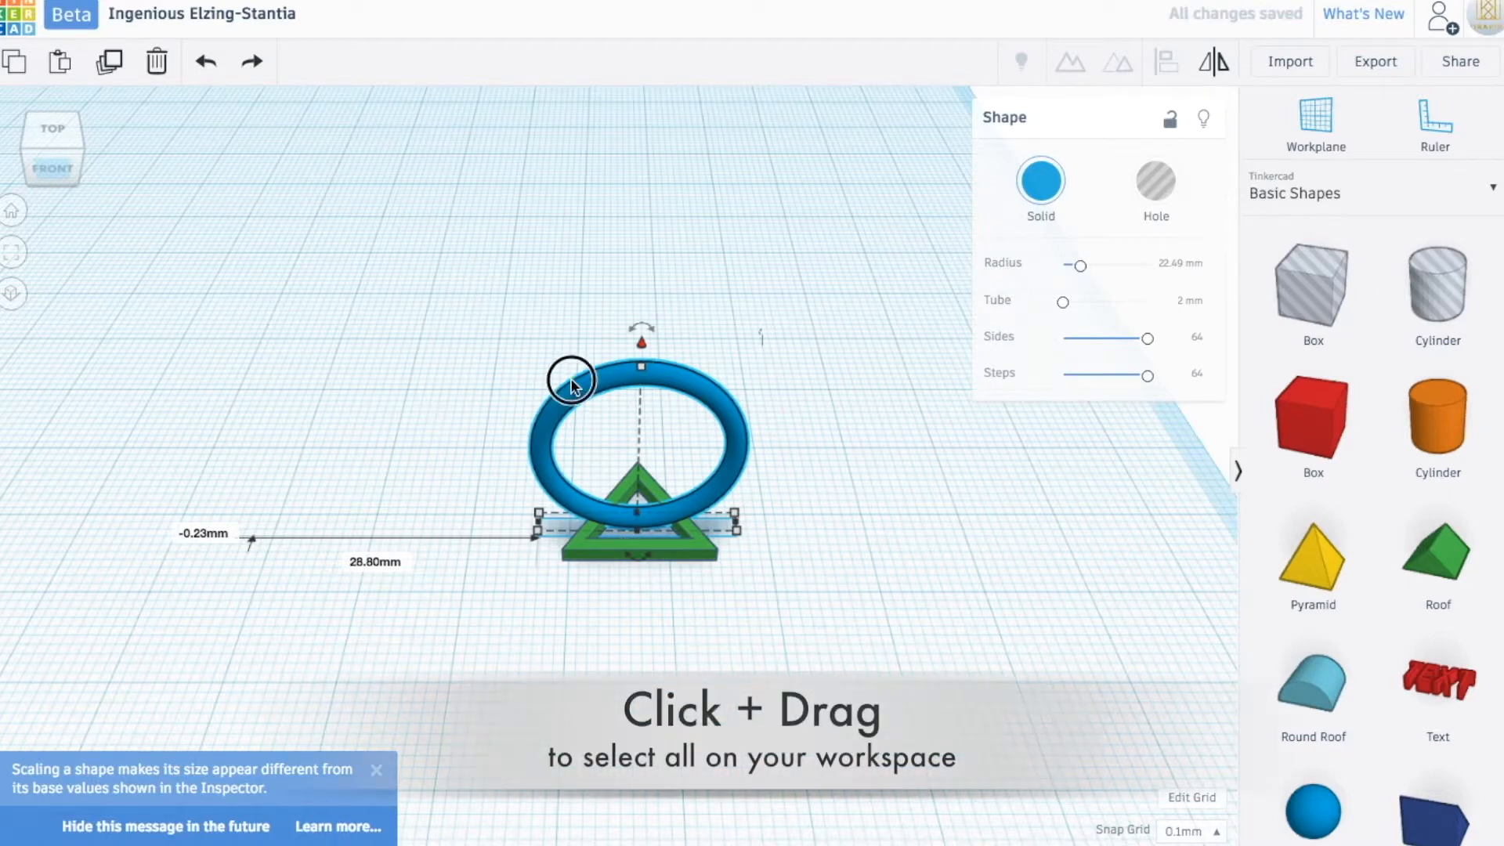
{"action": "left_click_drag", "start_coordinate": [470, 295], "coordinate": [890, 665]}
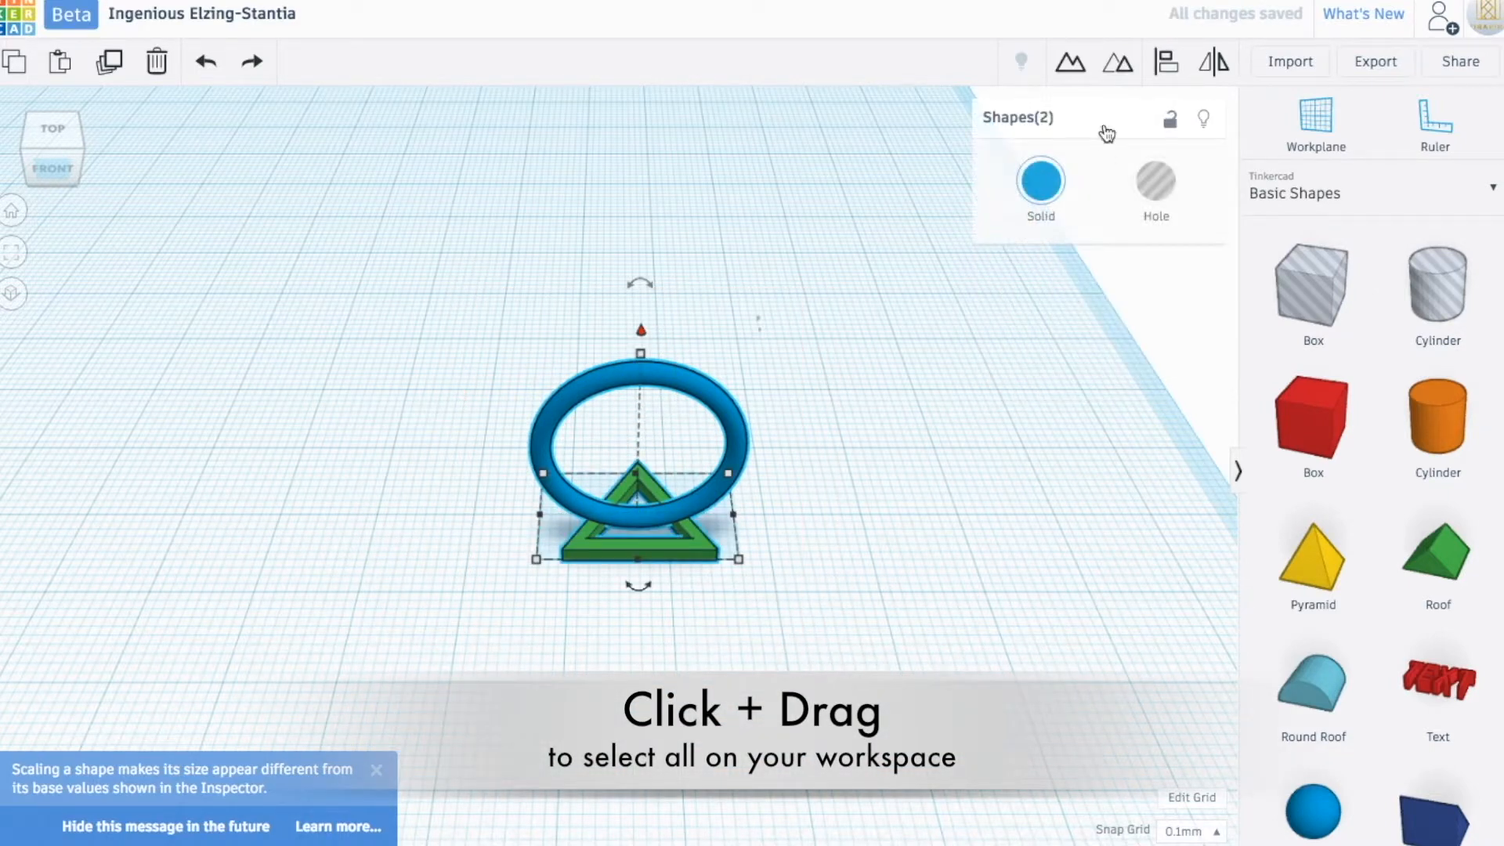
{"action": "left_click", "coordinate": [1166, 62]}
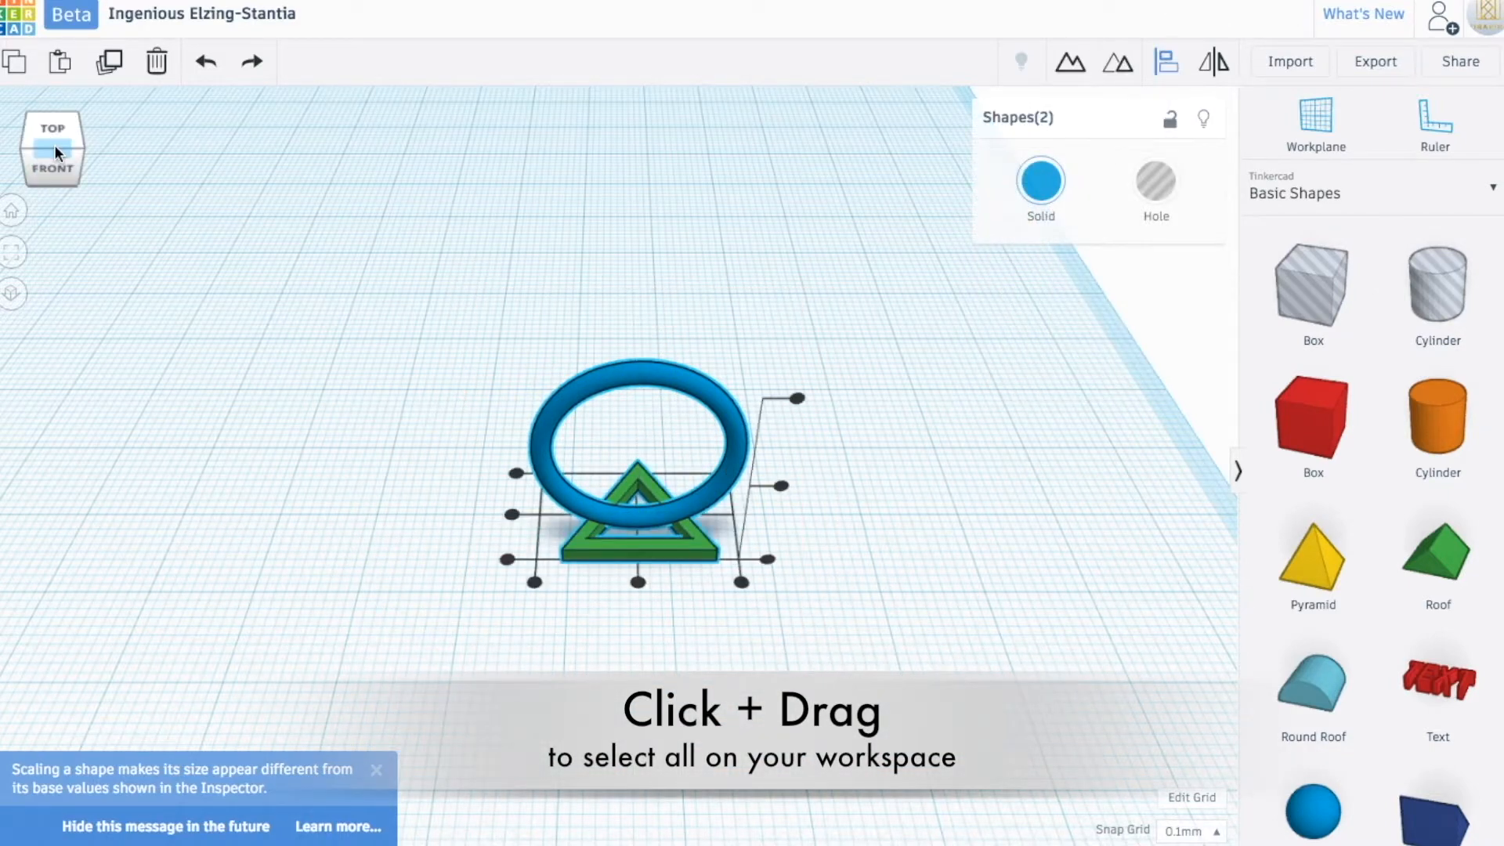
{"action": "left_click", "coordinate": [513, 511]}
{"action": "left_click", "coordinate": [638, 584]}
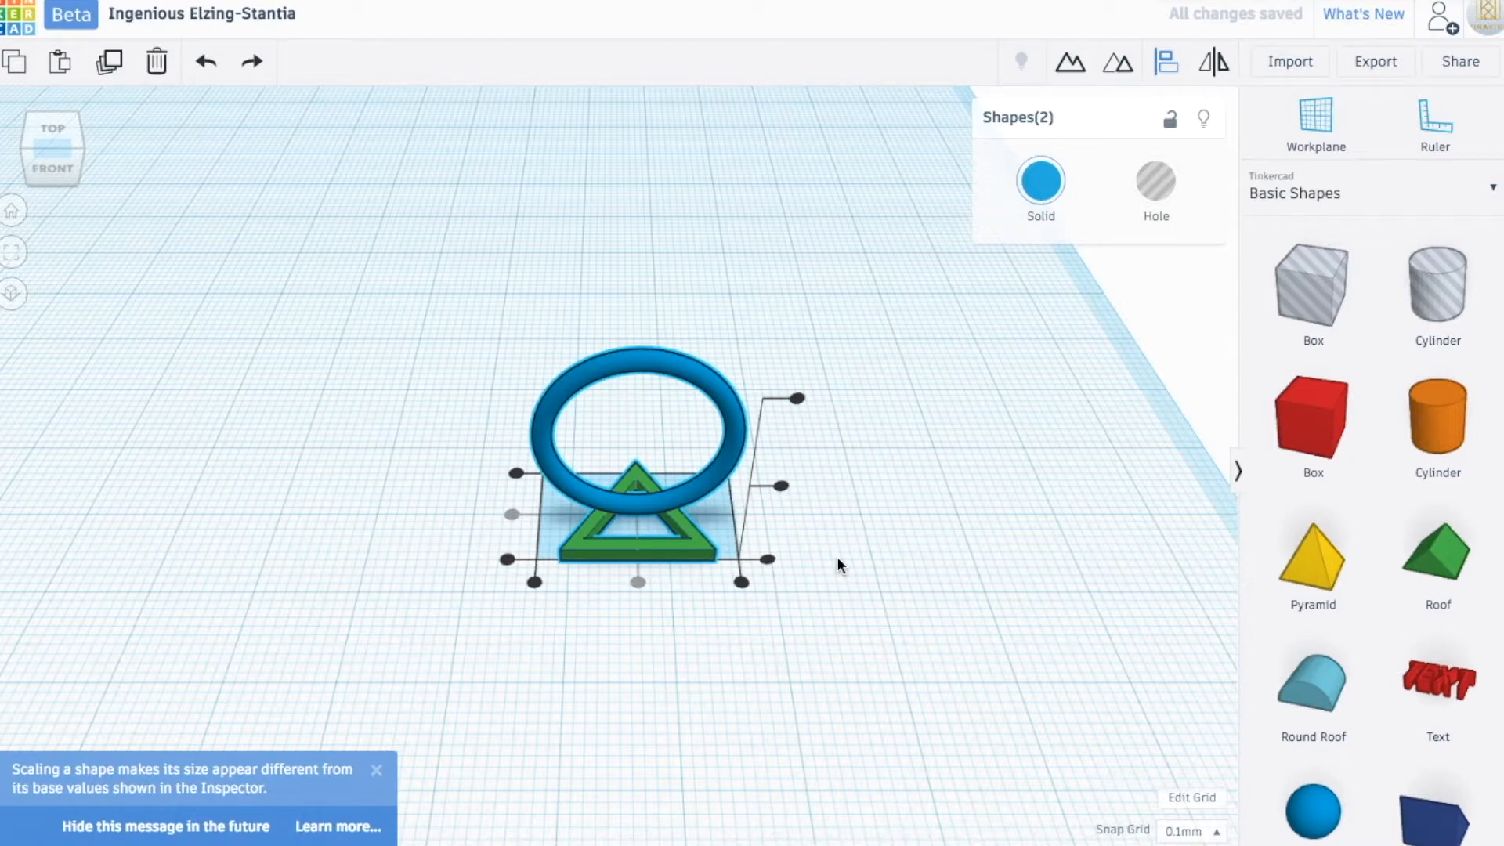
{"action": "left_click", "coordinate": [871, 523]}
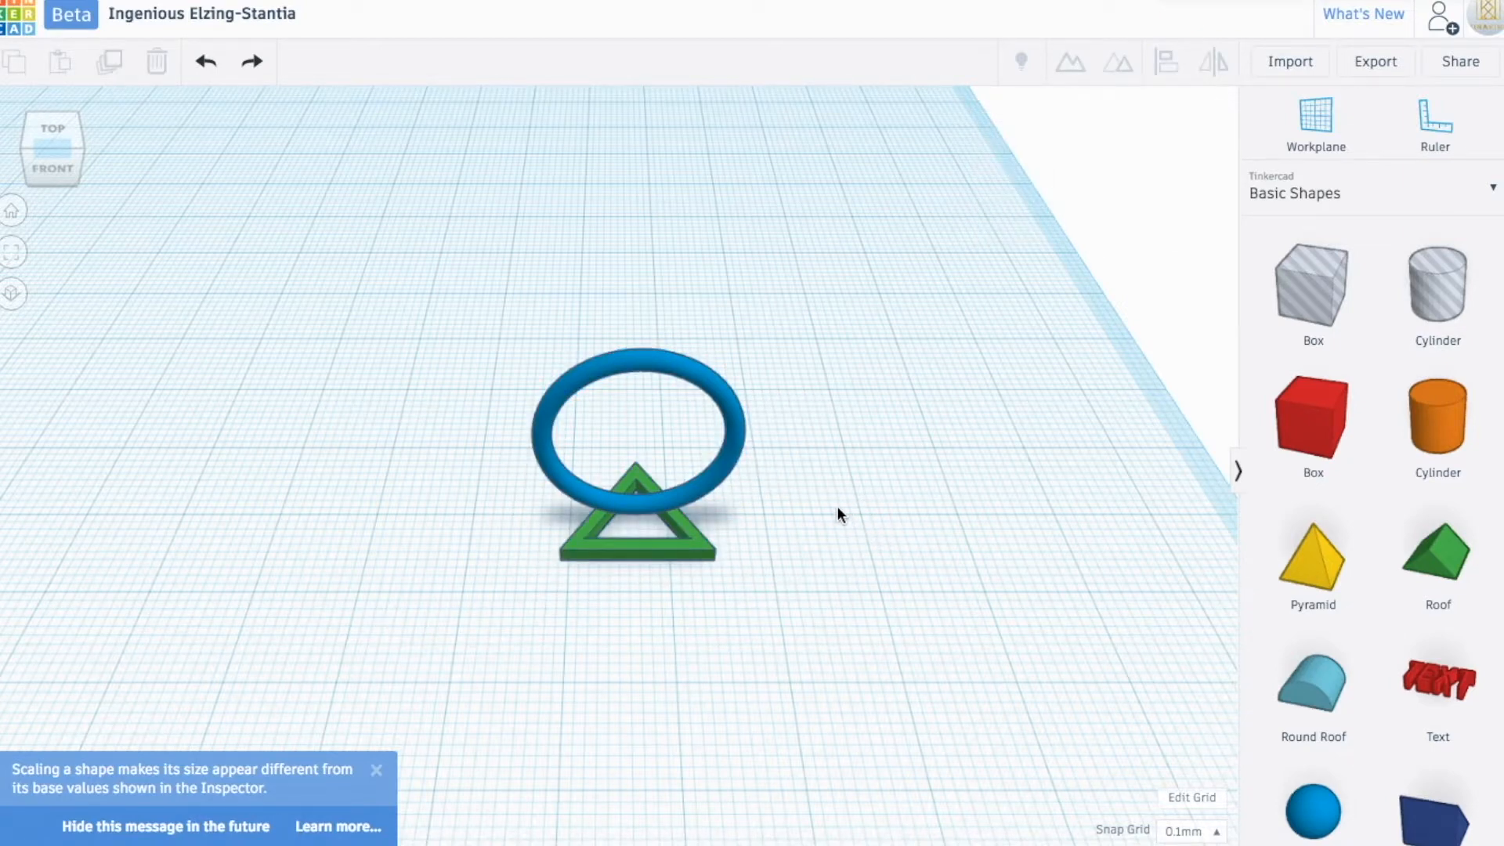
Step: Lower the blue ring slightly into the hollow triangle, judging its height from the front
{"action": "left_click", "coordinate": [51, 171]}
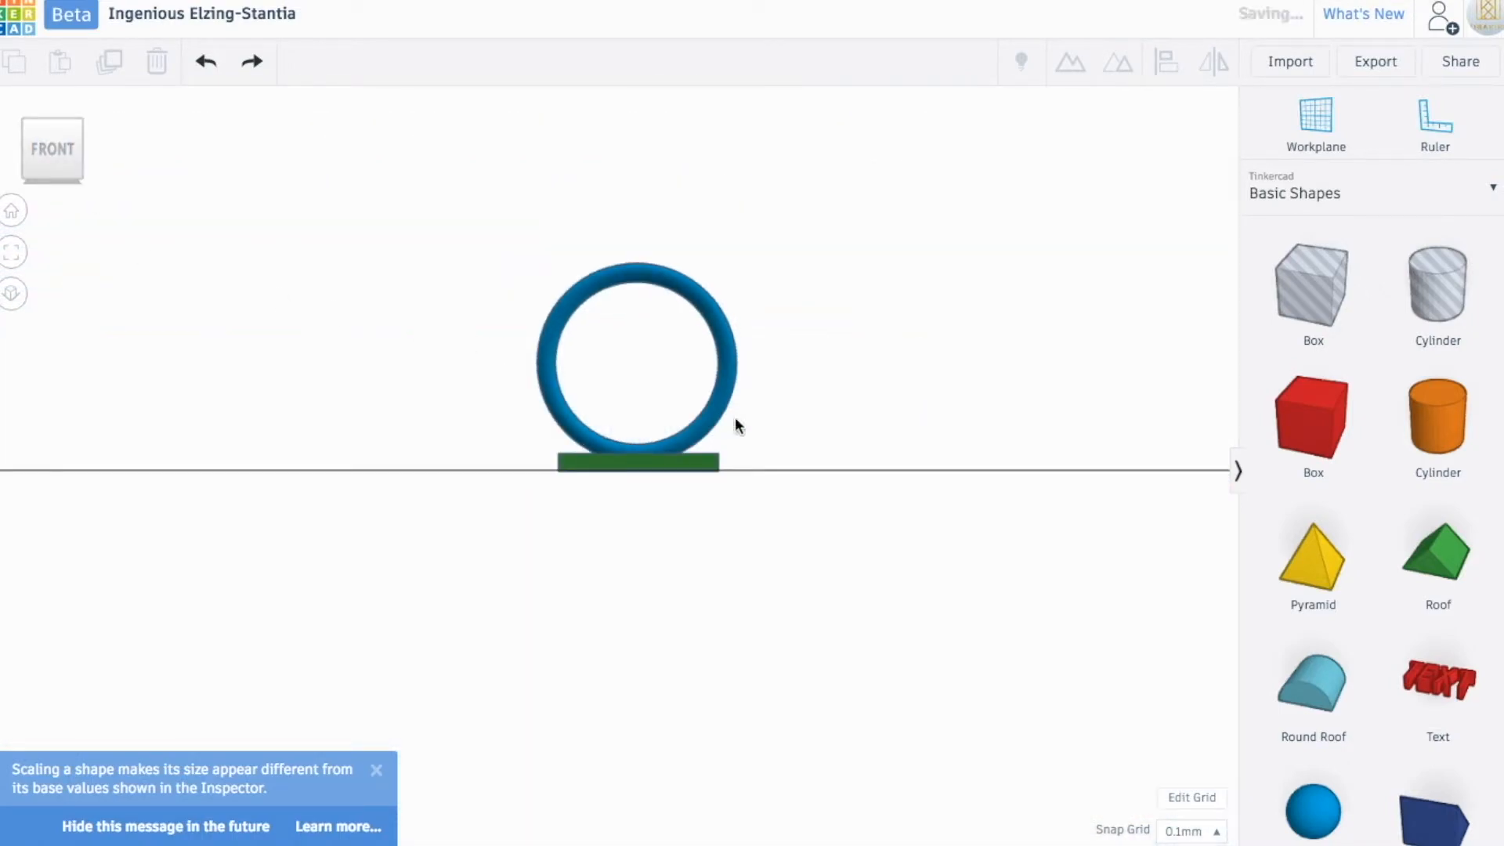
{"action": "left_click", "coordinate": [712, 409]}
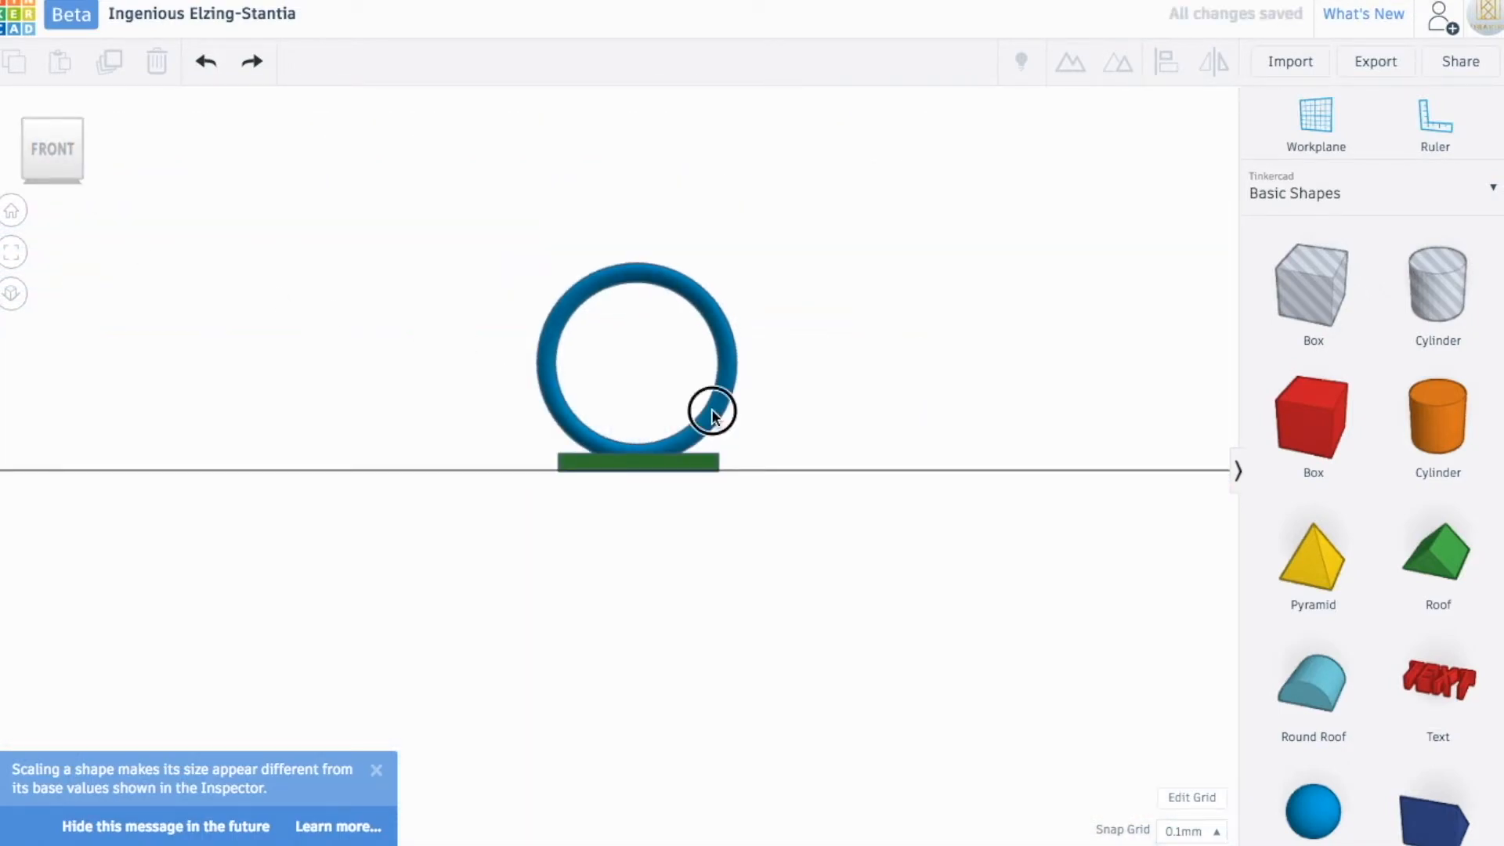
{"action": "left_click", "coordinate": [630, 404]}
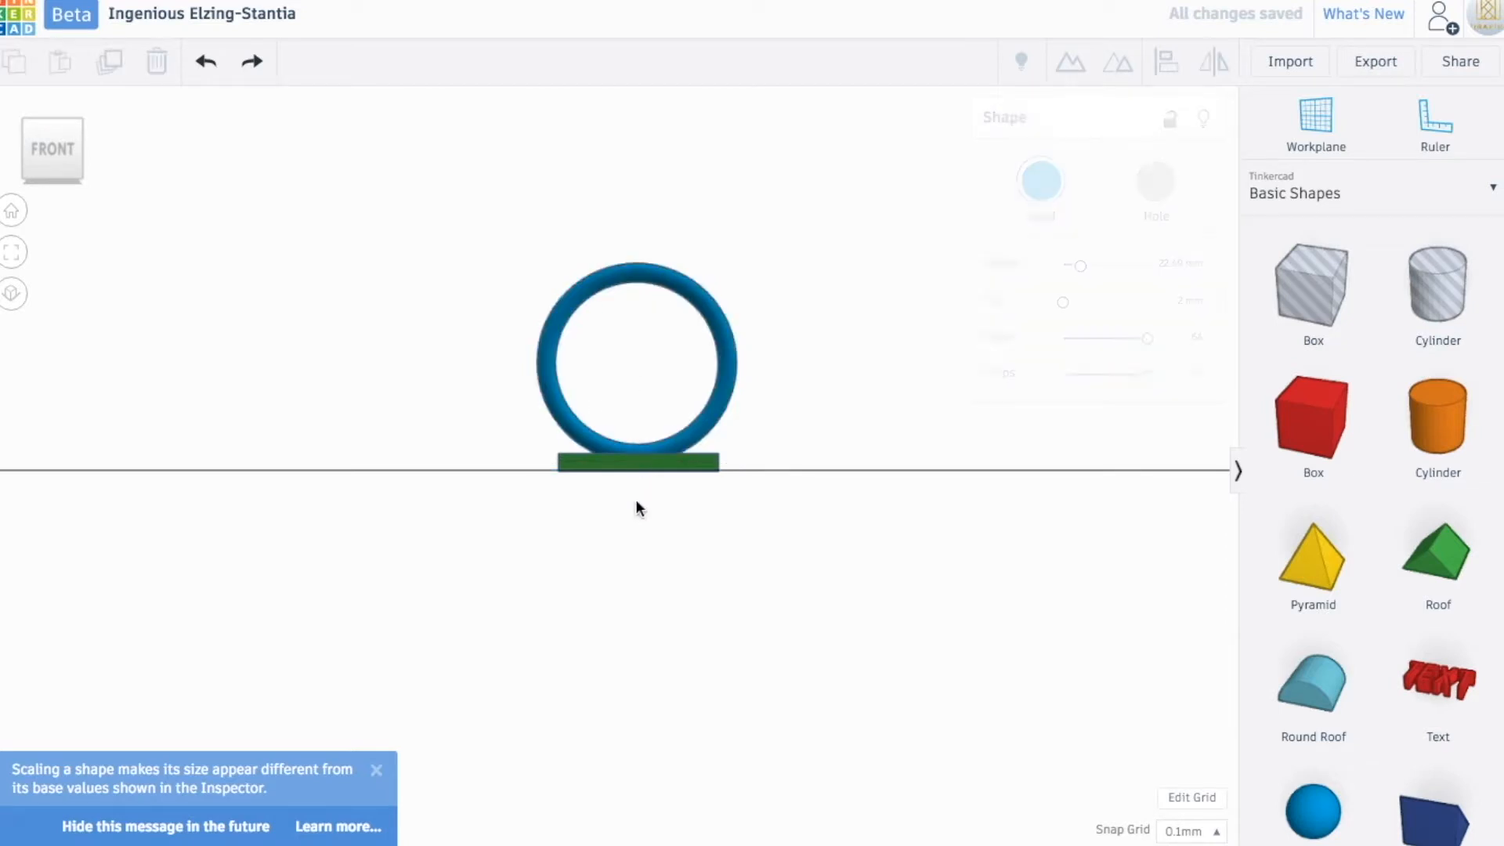
{"action": "left_click", "coordinate": [639, 449]}
{"action": "left_click_drag", "start_coordinate": [637, 495], "coordinate": [638, 498]}
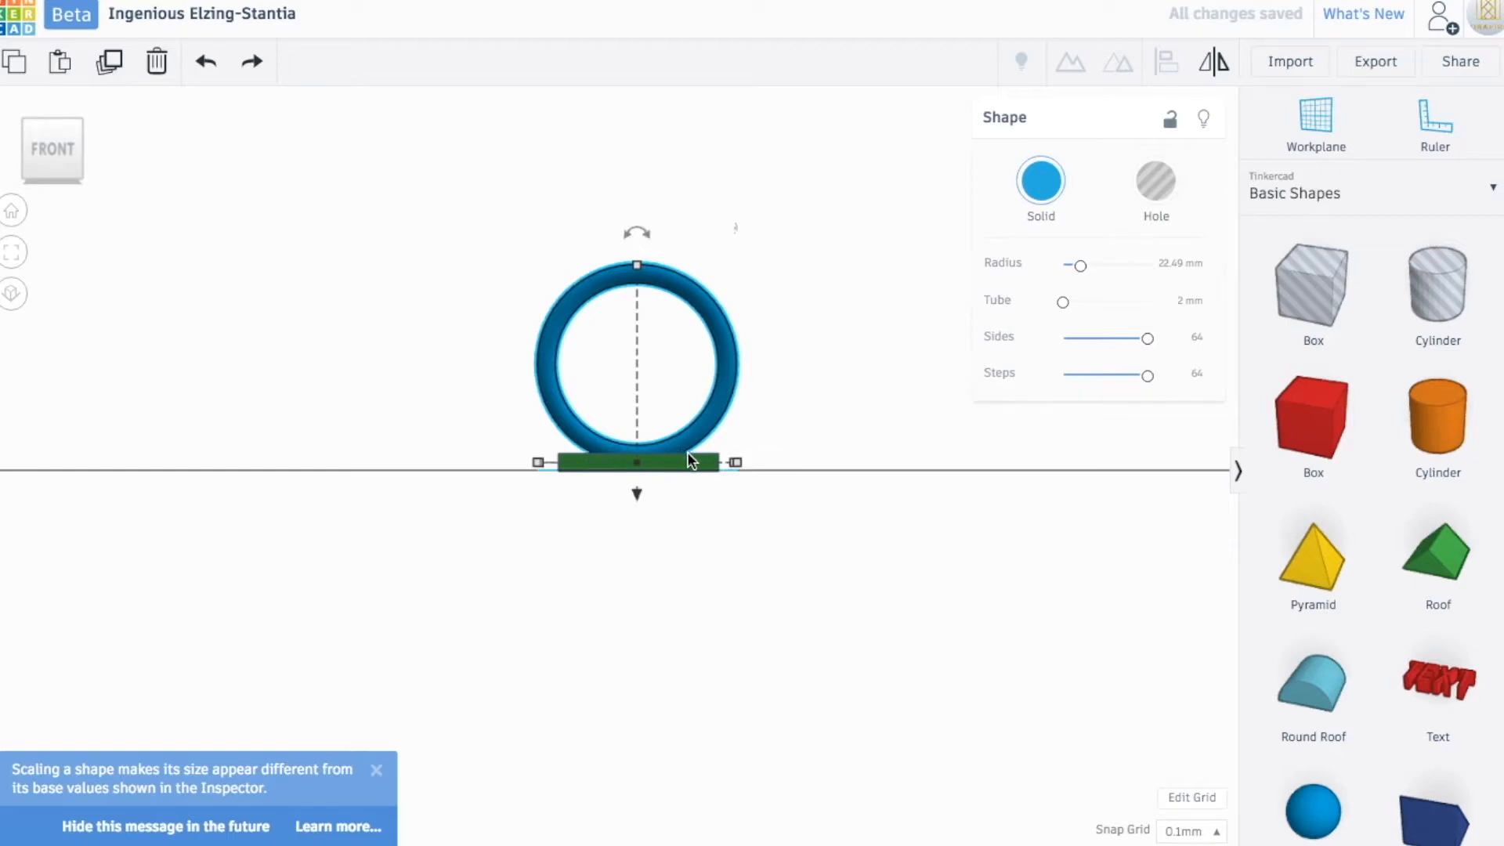
Step: Lower the ring another 0.2 mm, to 0.6 mm above the workplane, so that it sinks deeper into the triangle
{"action": "left_click", "coordinate": [50, 122]}
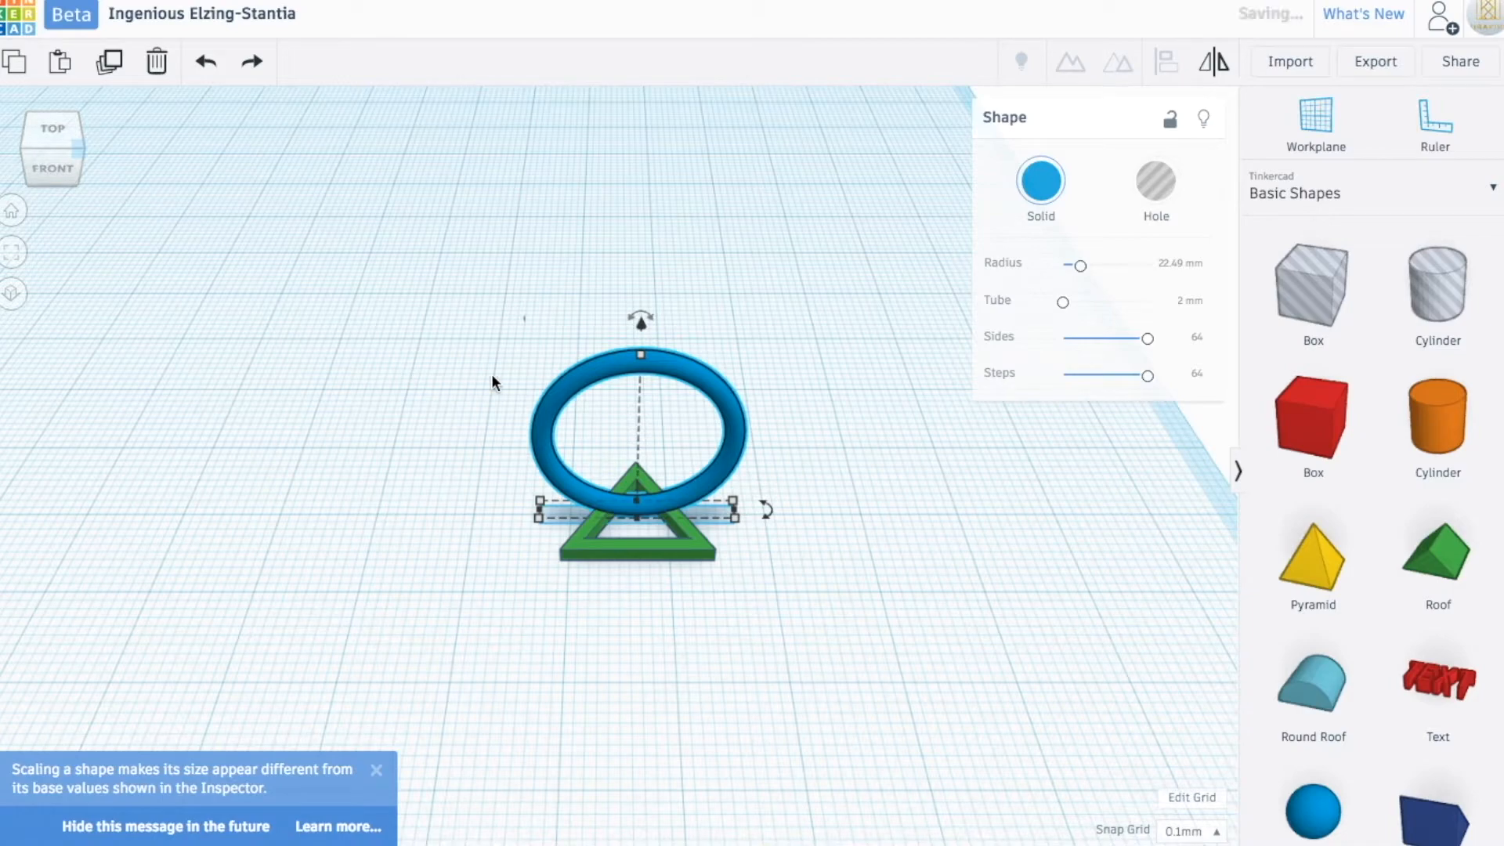
{"action": "scroll", "coordinate": [680, 557], "scroll_direction": "up", "scroll_amount": 5}
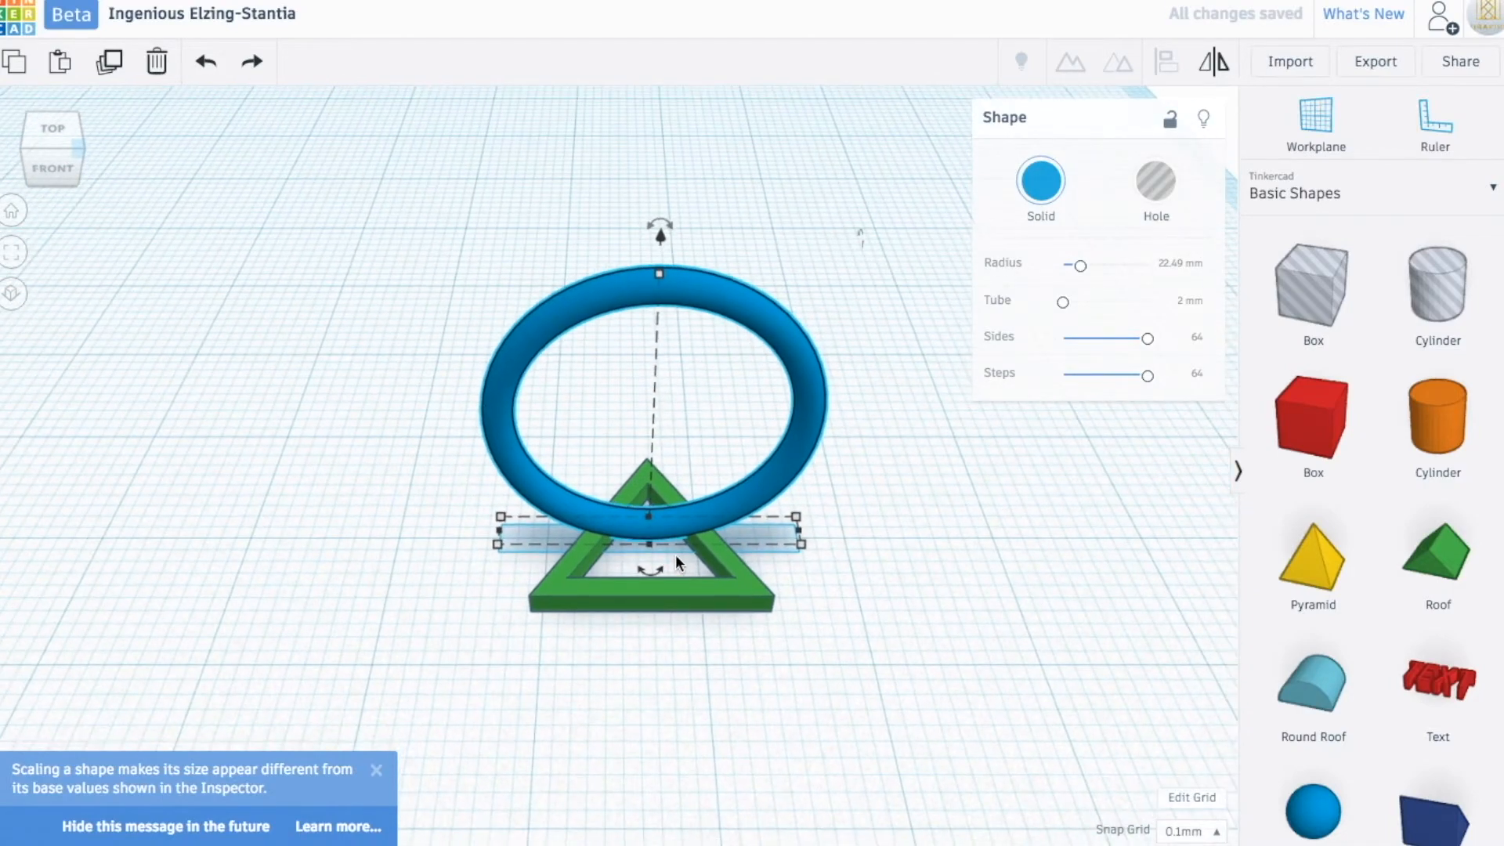
{"action": "scroll", "coordinate": [675, 553], "scroll_direction": "up", "scroll_amount": 2}
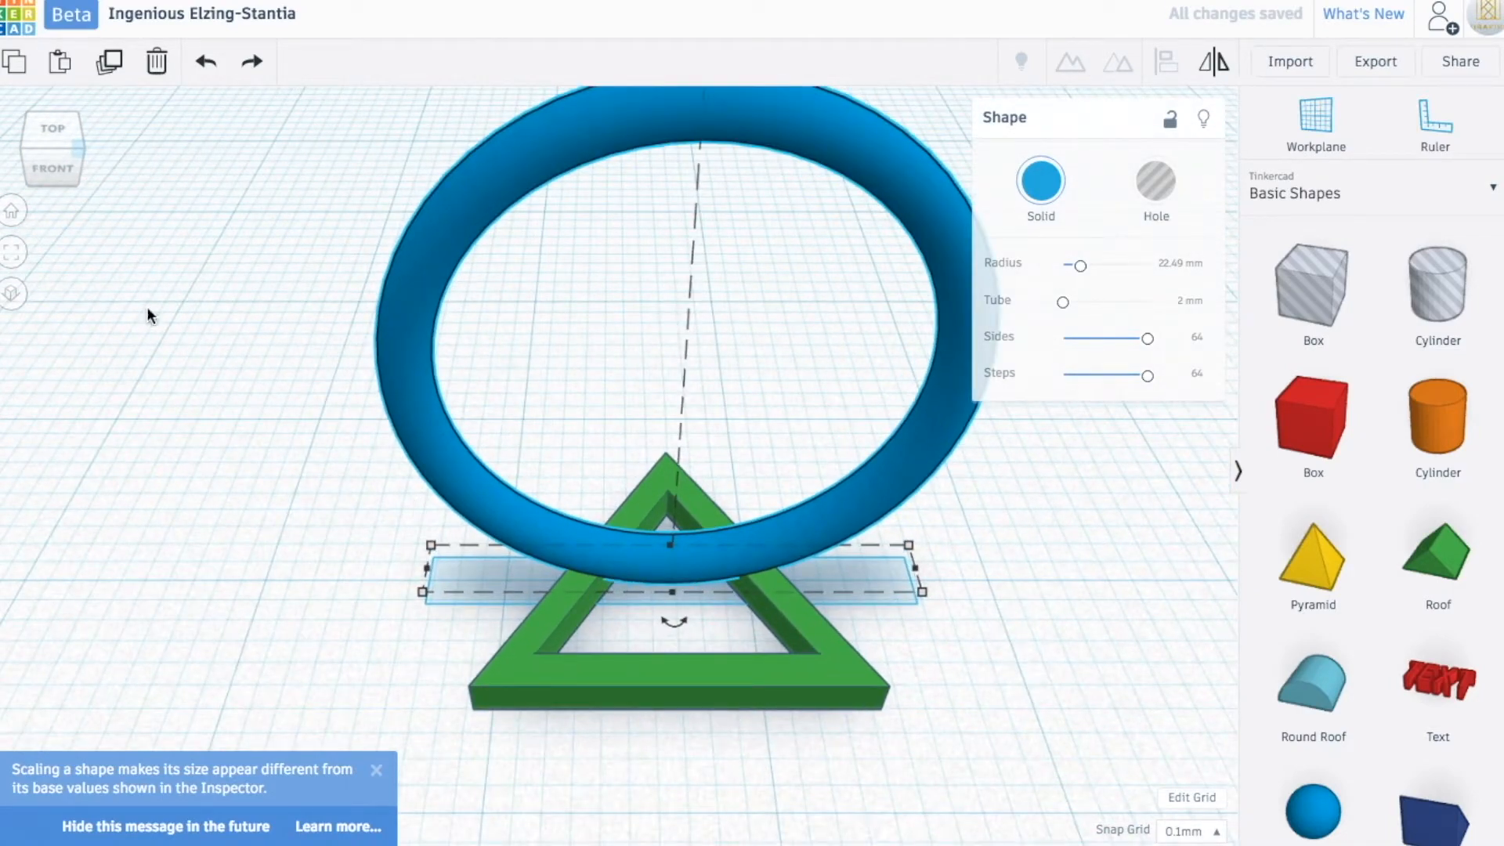
{"action": "left_click", "coordinate": [167, 243]}
{"action": "left_click", "coordinate": [741, 562]}
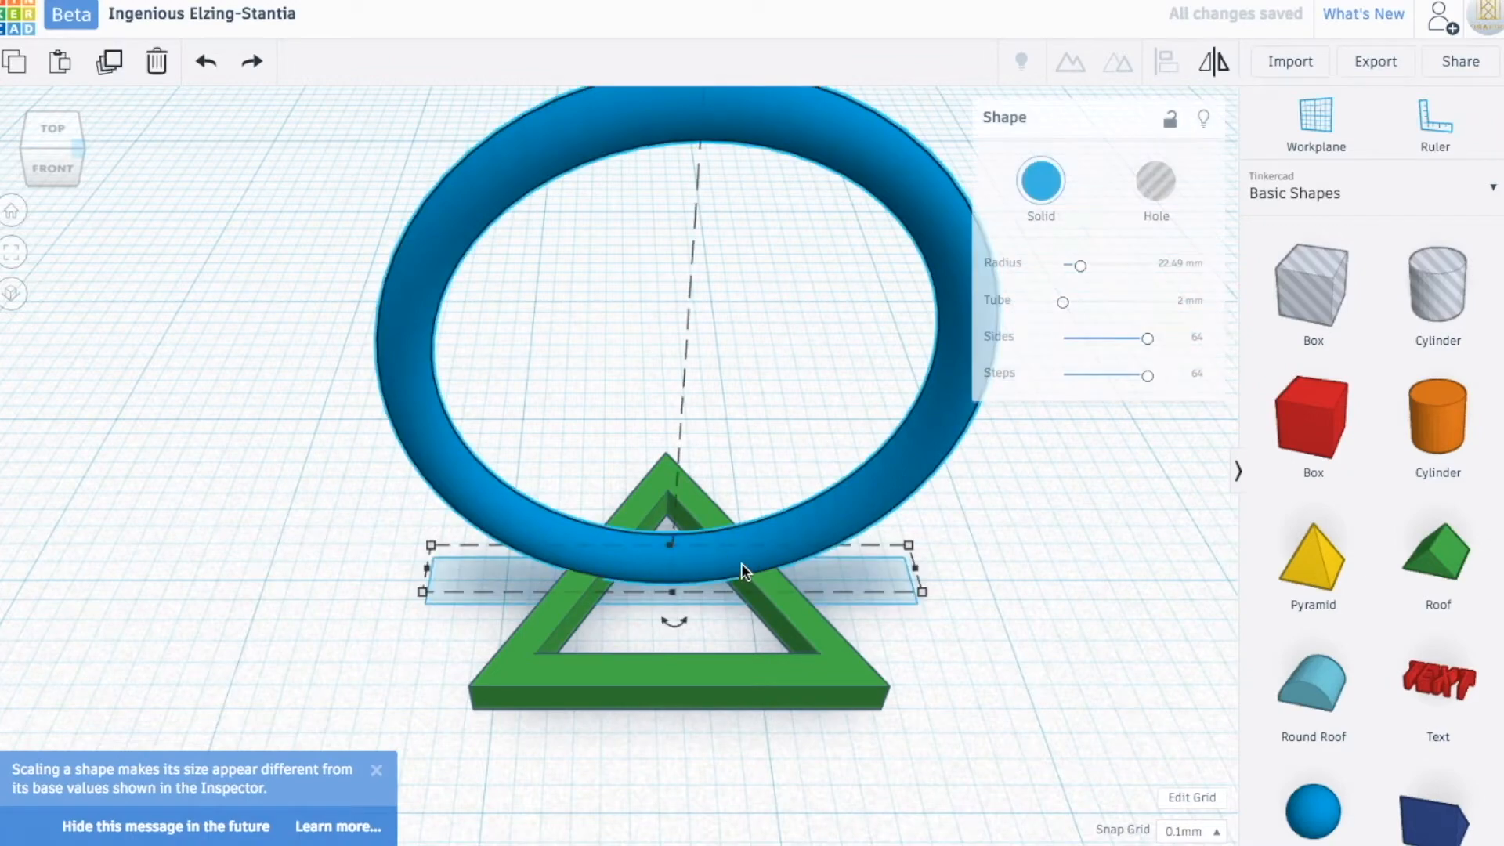
{"action": "scroll", "coordinate": [705, 574], "scroll_direction": "down", "scroll_amount": 2}
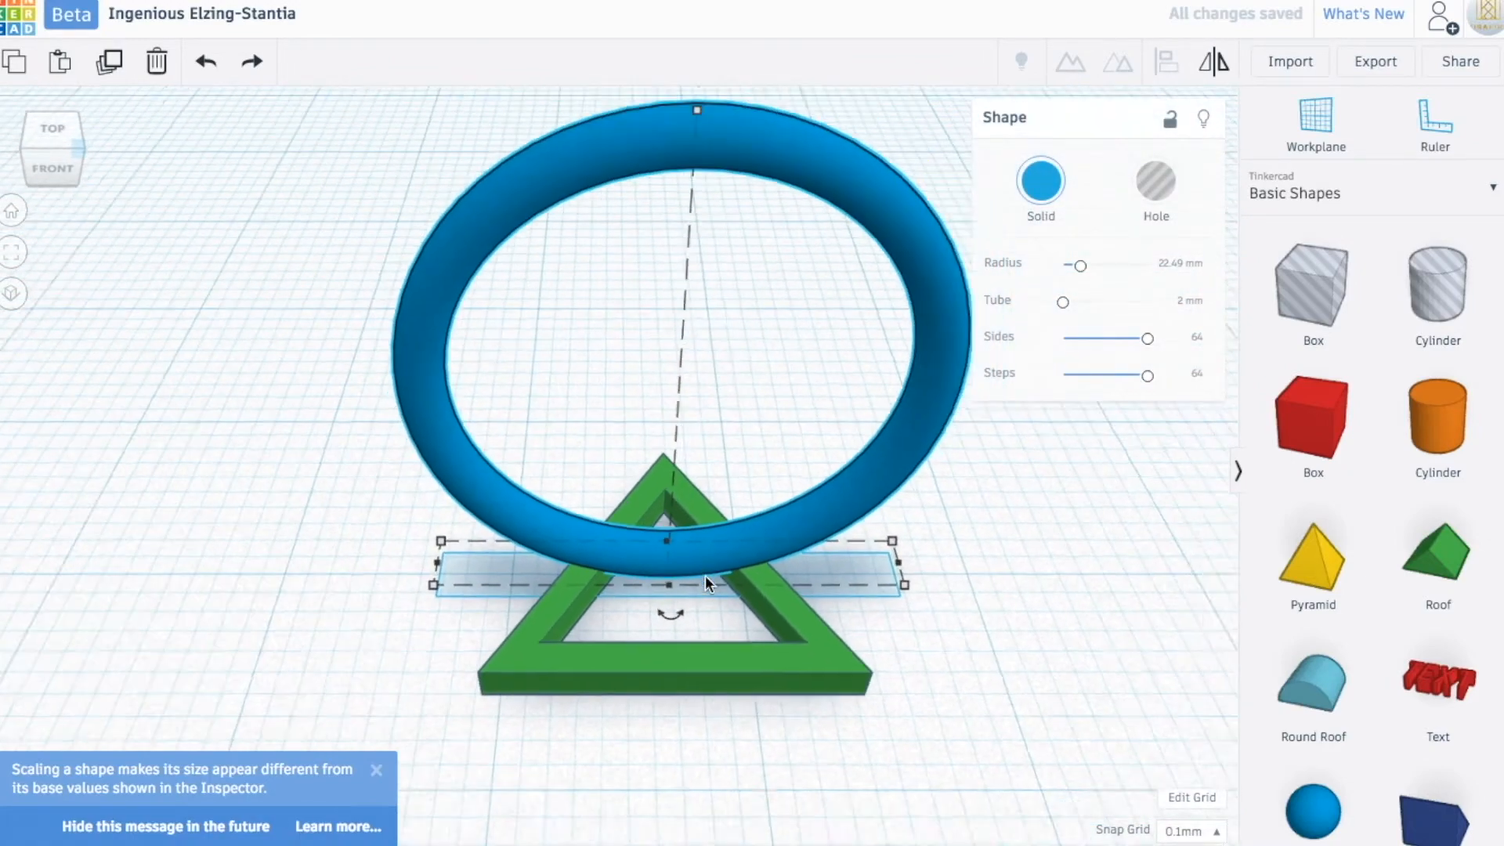
{"action": "left_click_drag", "start_coordinate": [683, 159], "coordinate": [683, 163]}
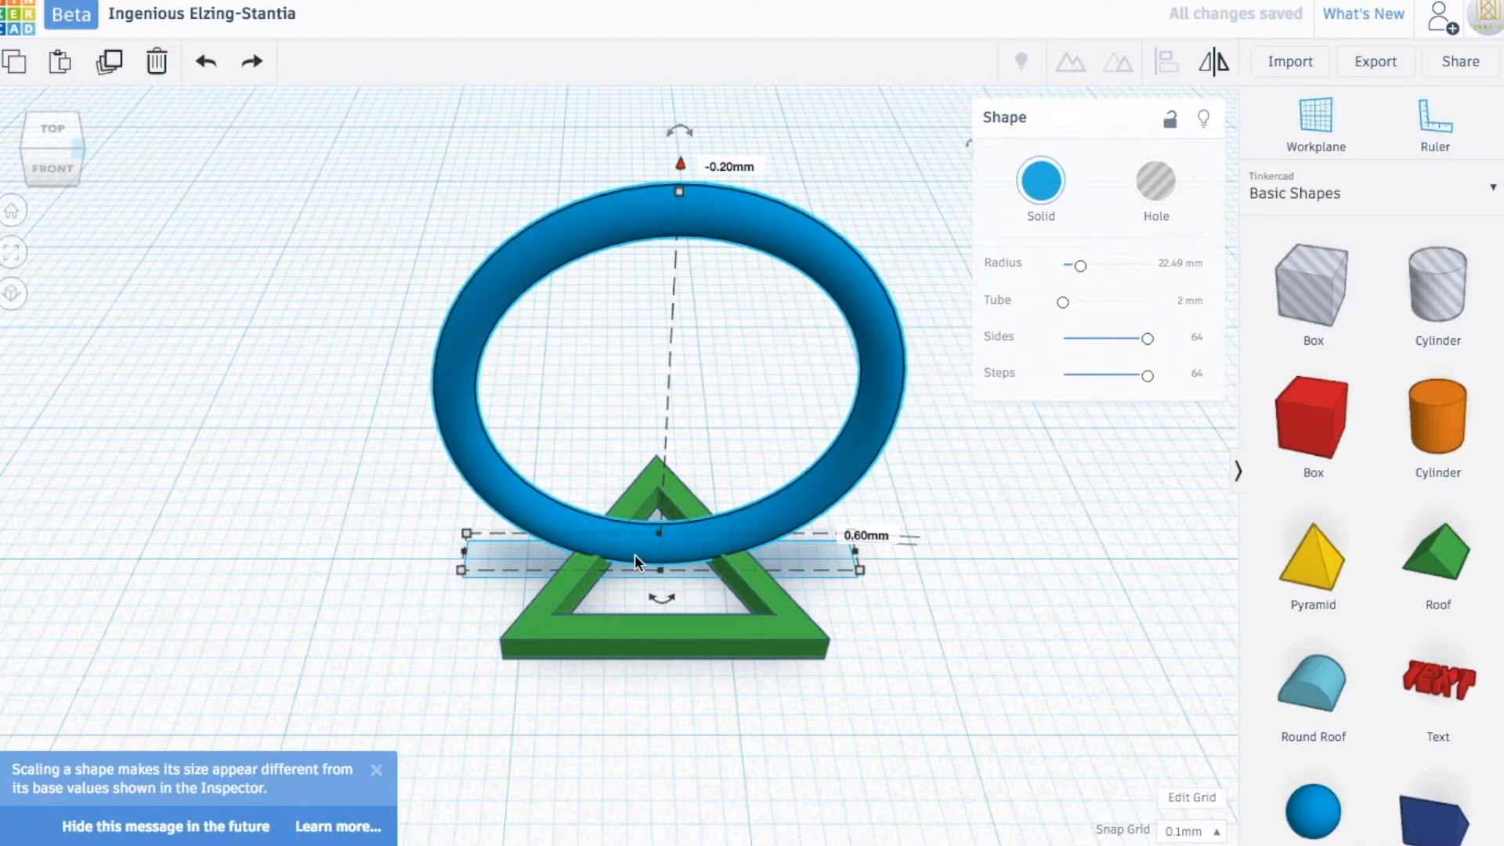
Step: Move the ring about 1.47 mm towards the triangle's base and align both shapes by their centres across the width
{"action": "left_click", "coordinate": [20, 149]}
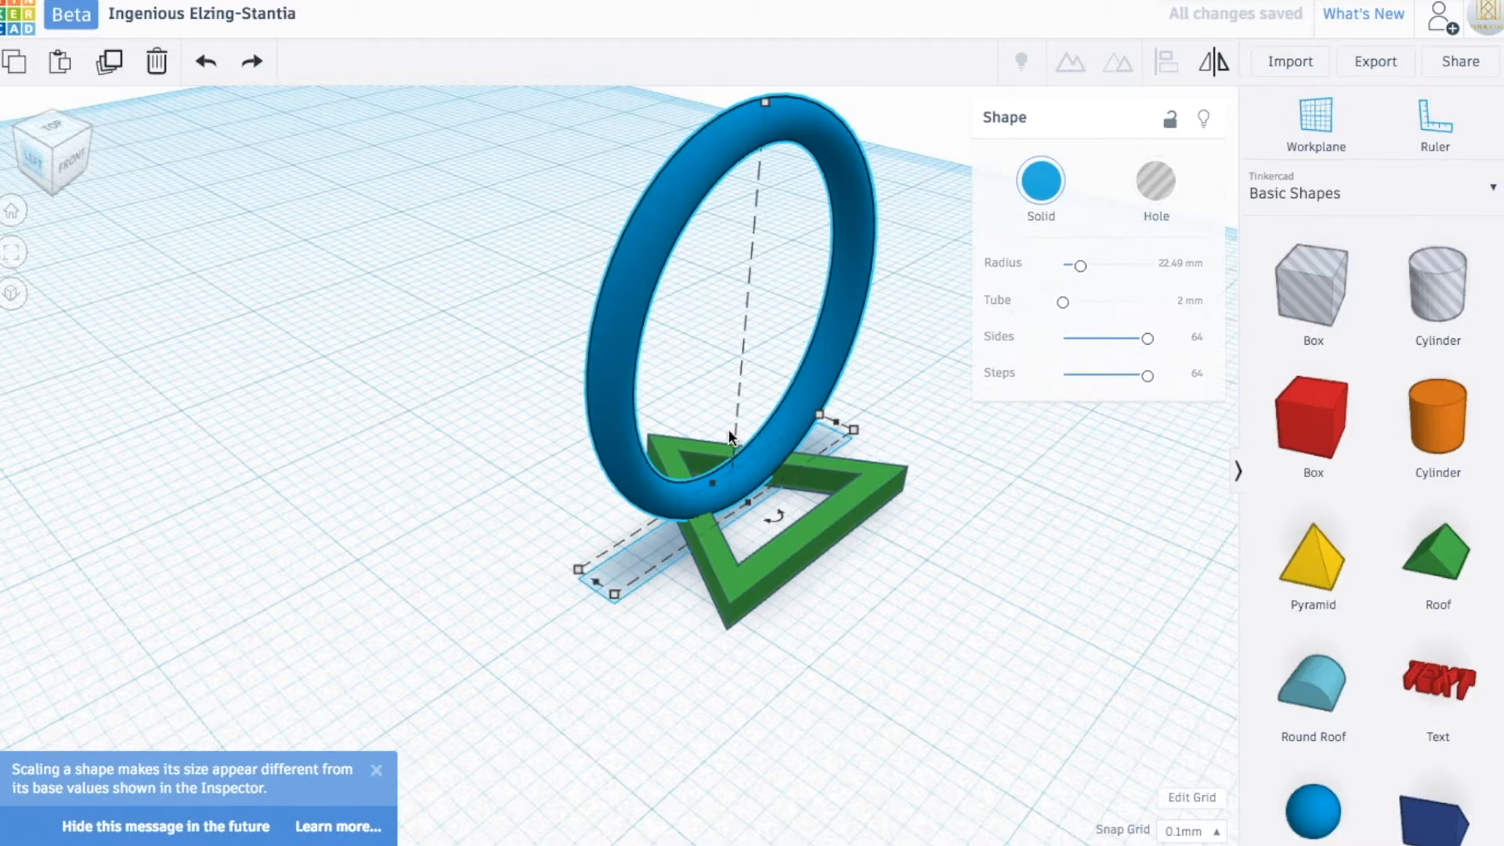
{"action": "left_click_drag", "start_coordinate": [746, 467], "coordinate": [769, 480]}
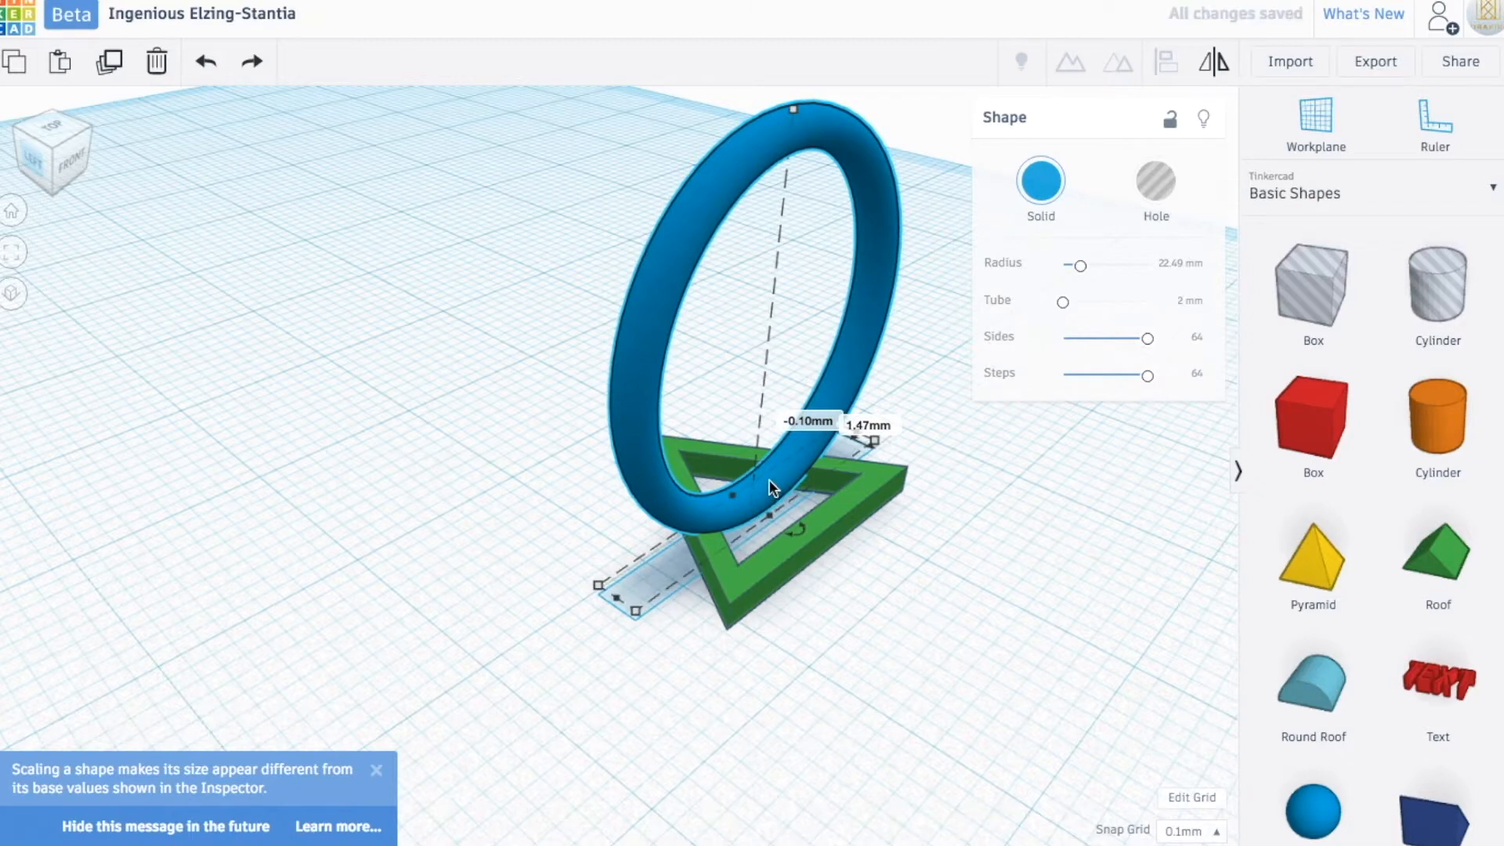
{"action": "left_click", "coordinate": [806, 521], "text": "shift"}
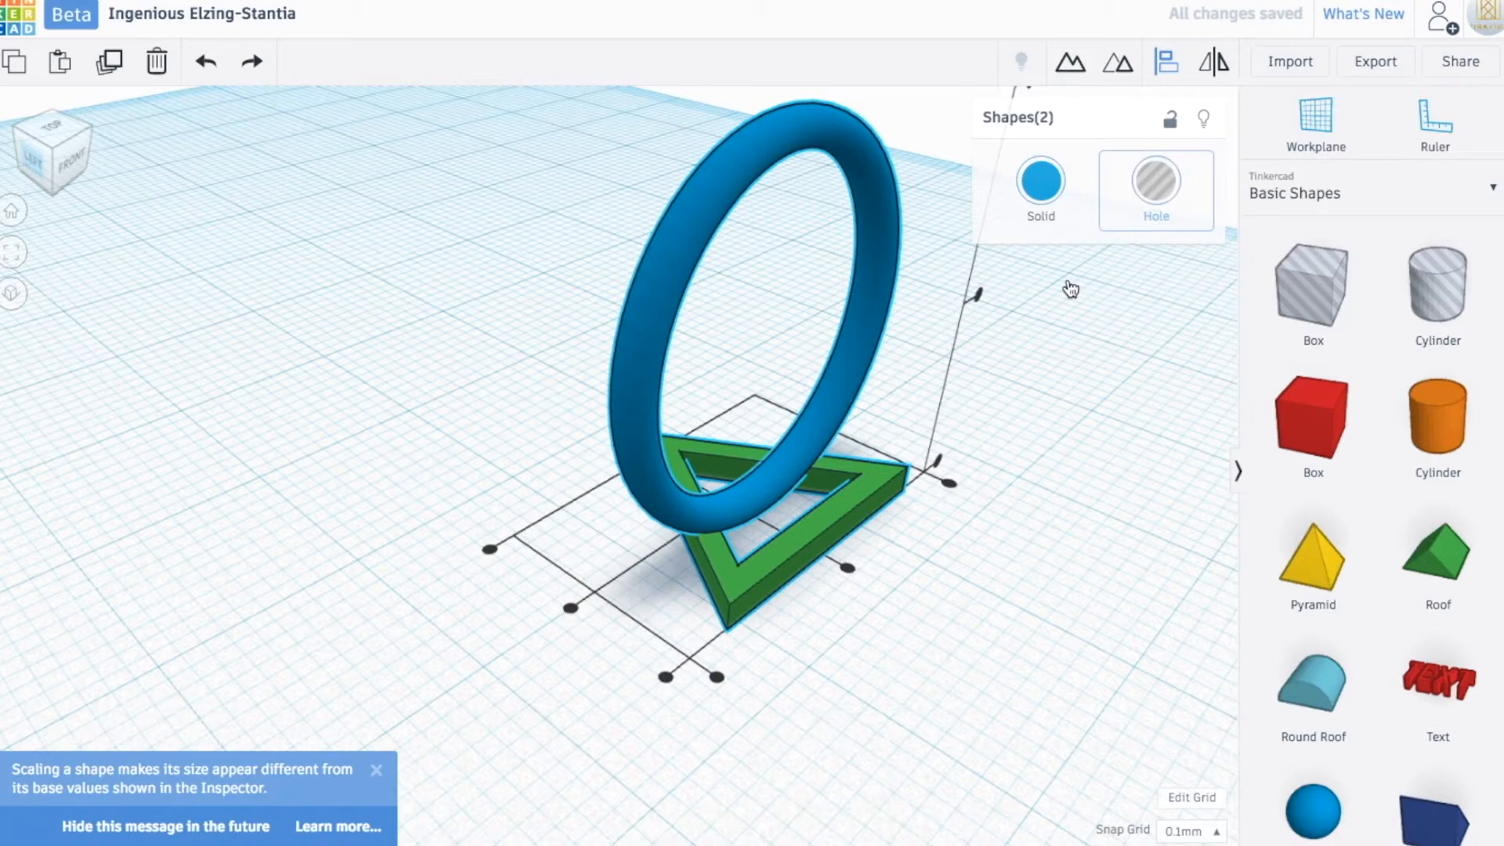
{"action": "left_click", "coordinate": [848, 566]}
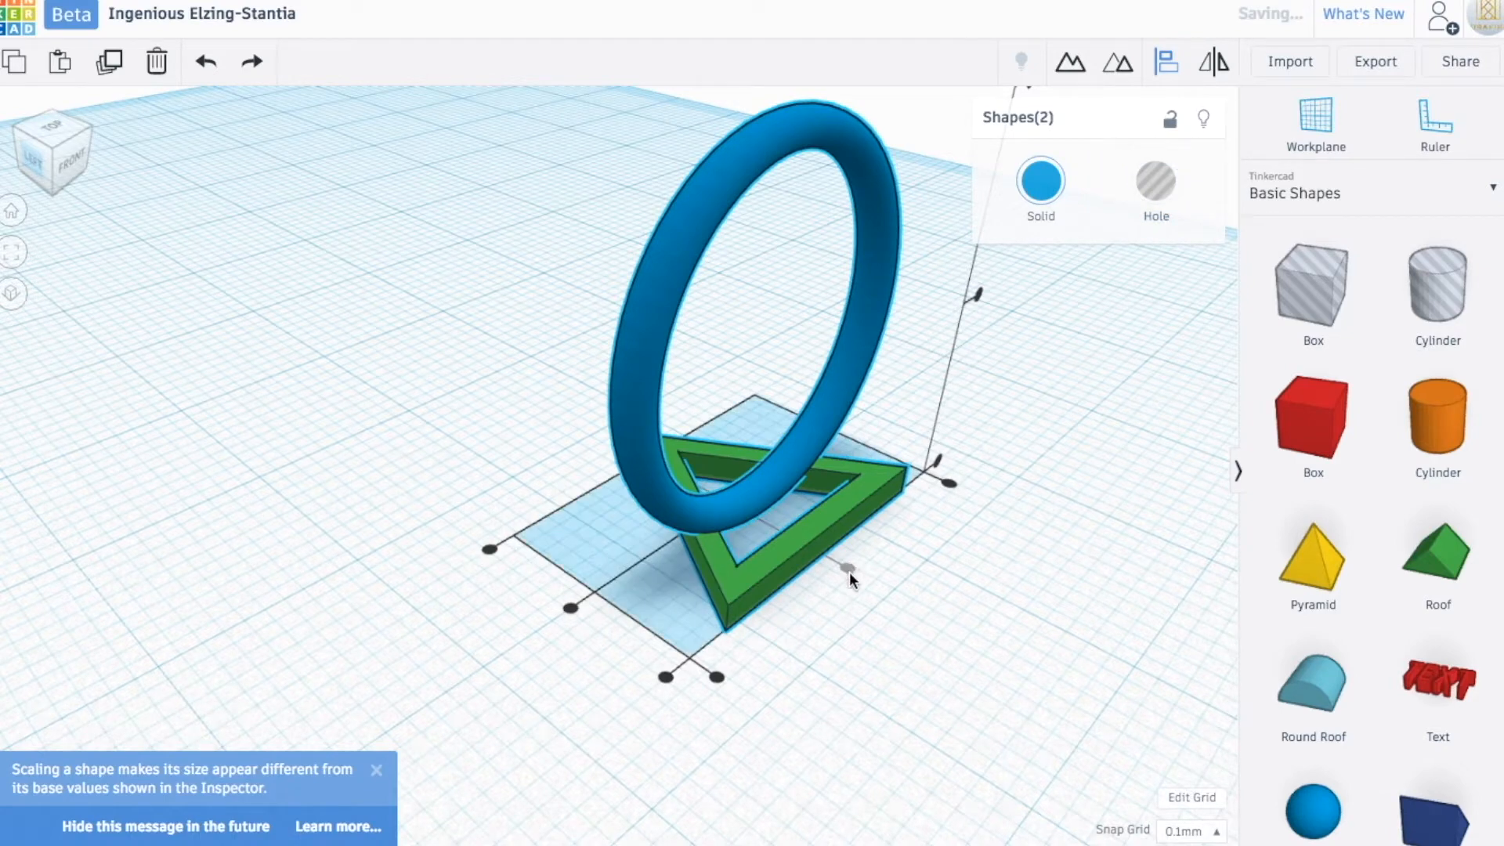
{"action": "left_click", "coordinate": [933, 595]}
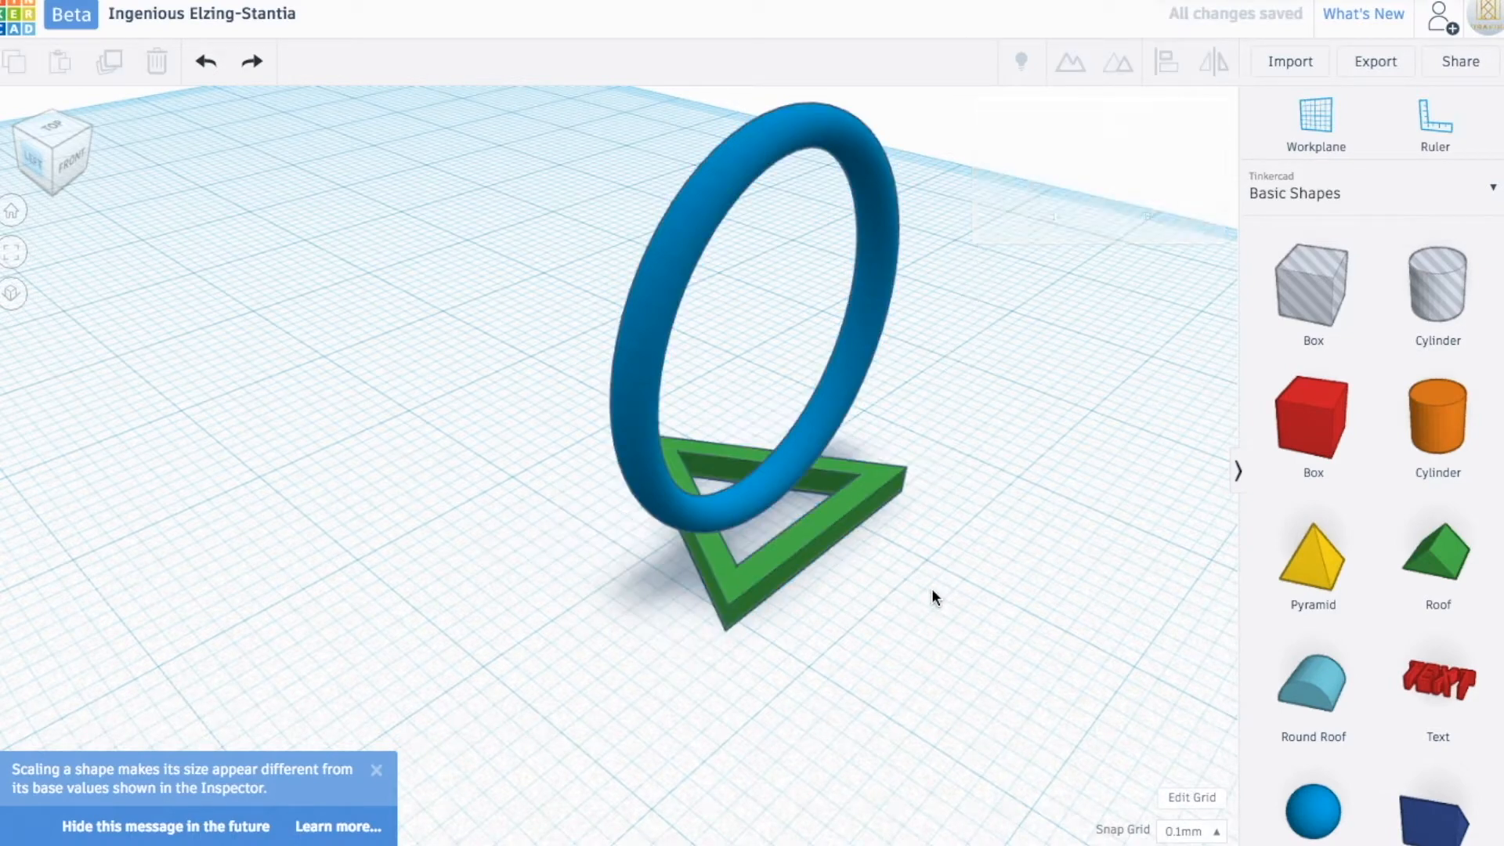
Step: Group the ring and the triangle into one shape and colour it dark golden yellow
{"action": "left_click_drag", "start_coordinate": [547, 198], "coordinate": [1031, 749]}
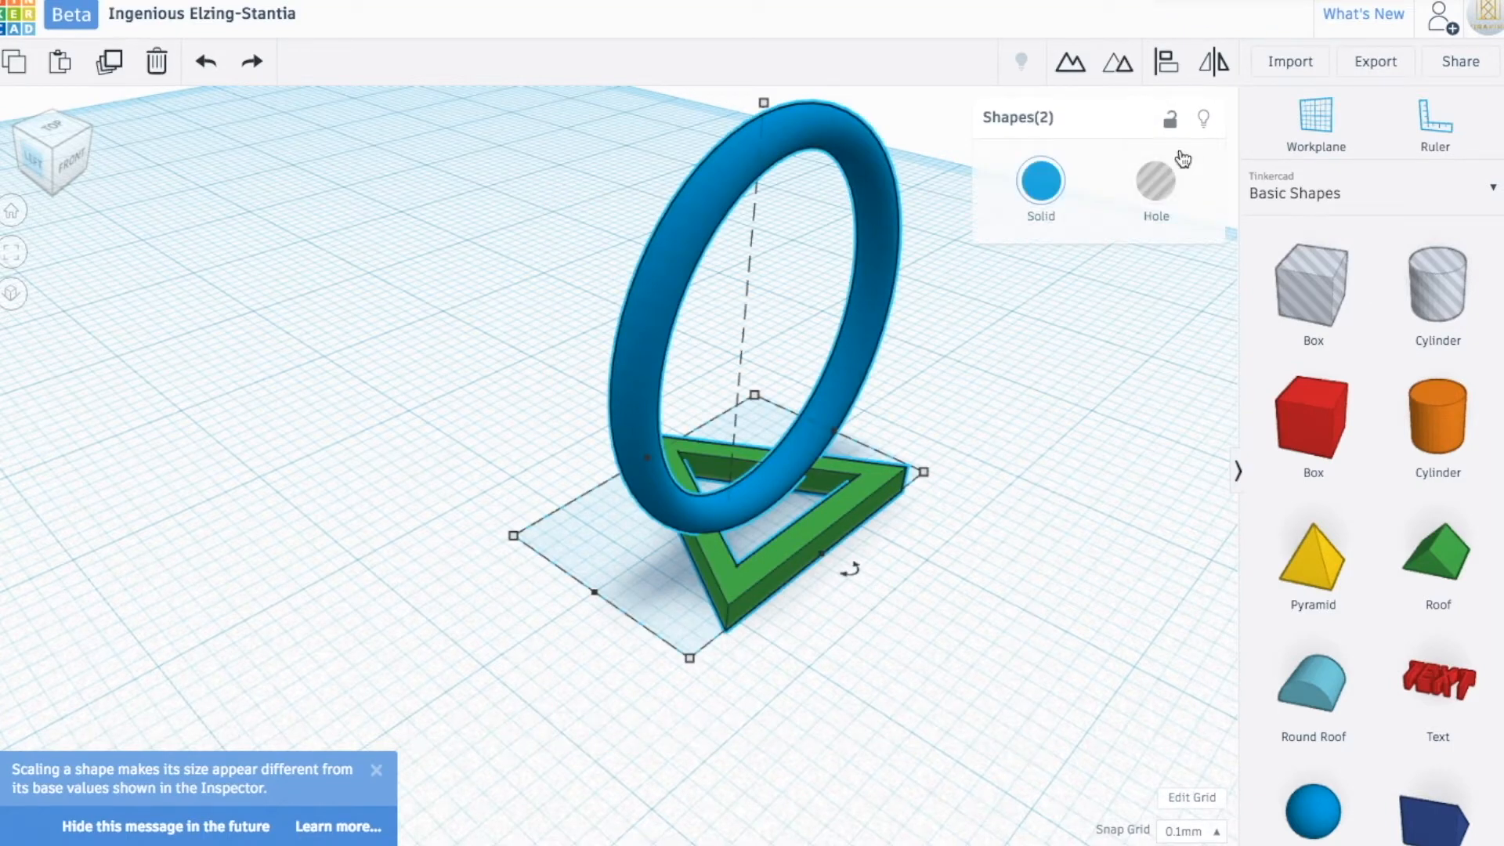
{"action": "left_click", "coordinate": [1071, 68]}
{"action": "left_click", "coordinate": [1037, 200]}
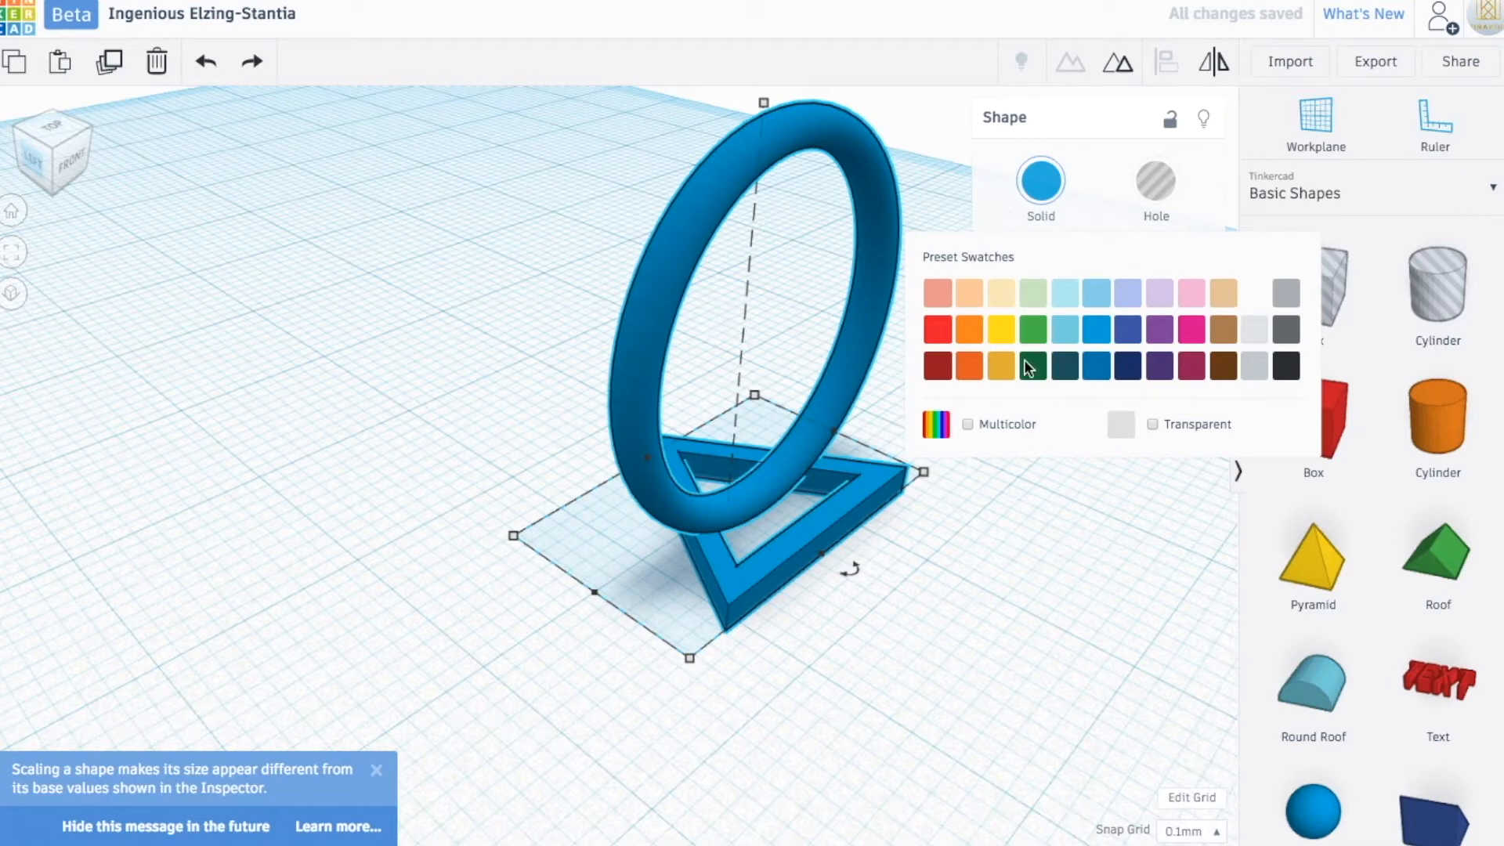
{"action": "left_click", "coordinate": [1000, 329]}
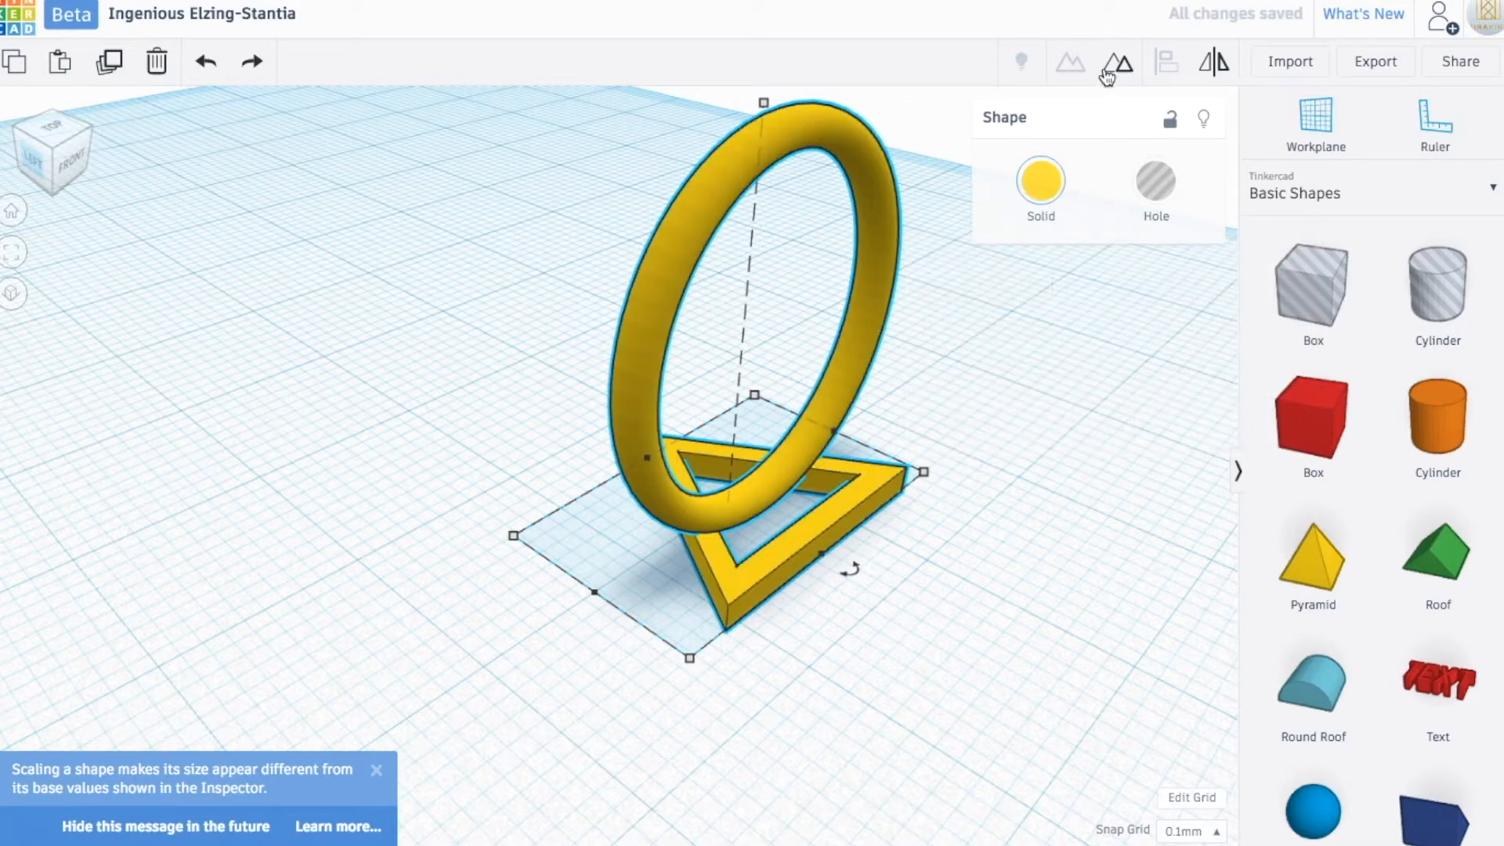
{"action": "left_click", "coordinate": [1045, 191]}
{"action": "left_click", "coordinate": [1046, 365]}
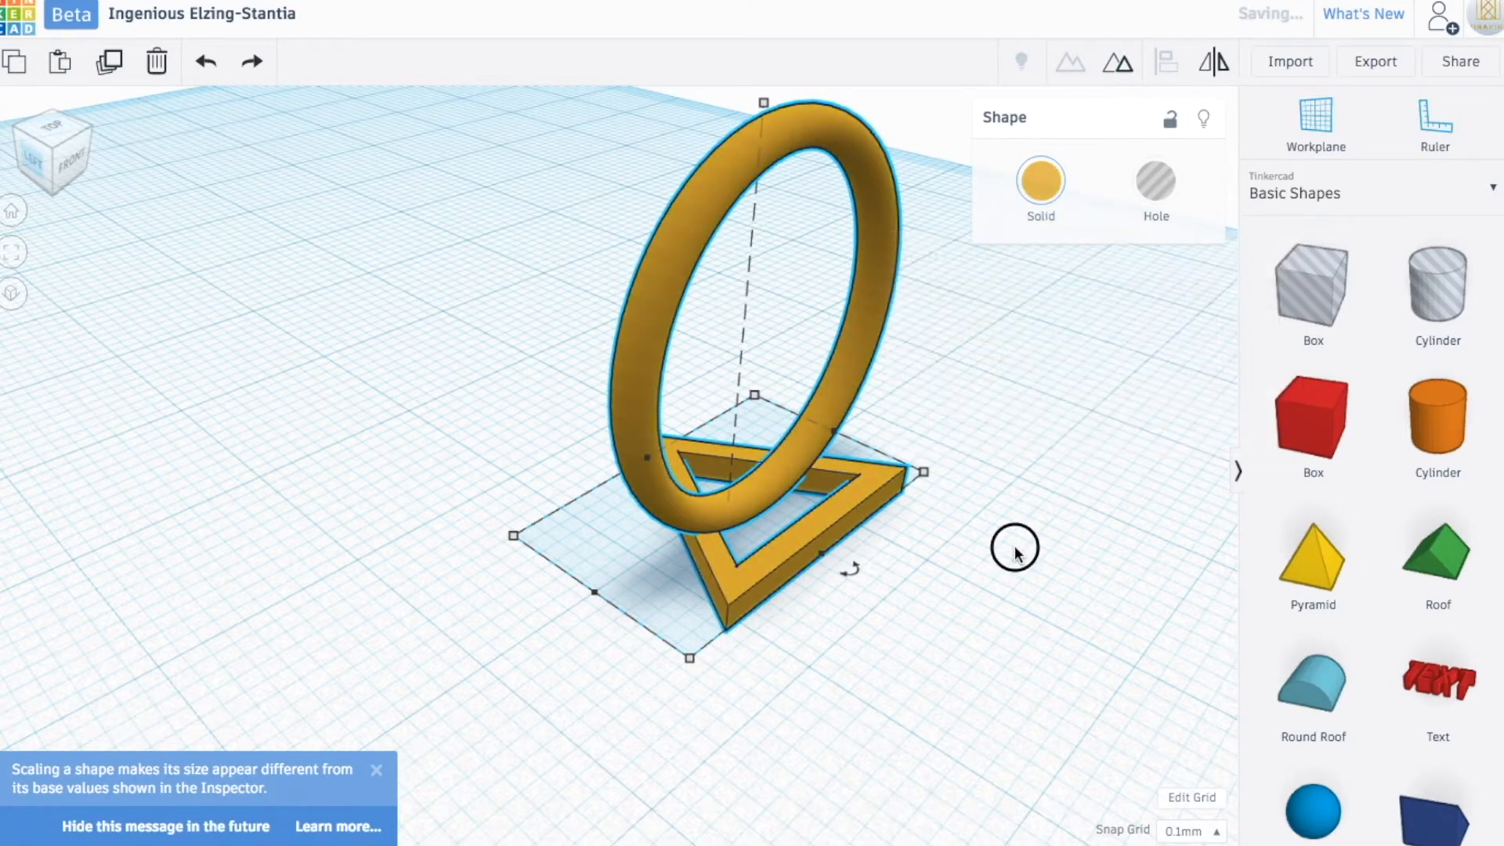
{"action": "left_click", "coordinate": [1014, 552]}
Step: Return to the list of recent designs and open the properties of the ring design Ingenious Elzing-Stantia
{"action": "left_click", "coordinate": [52, 129]}
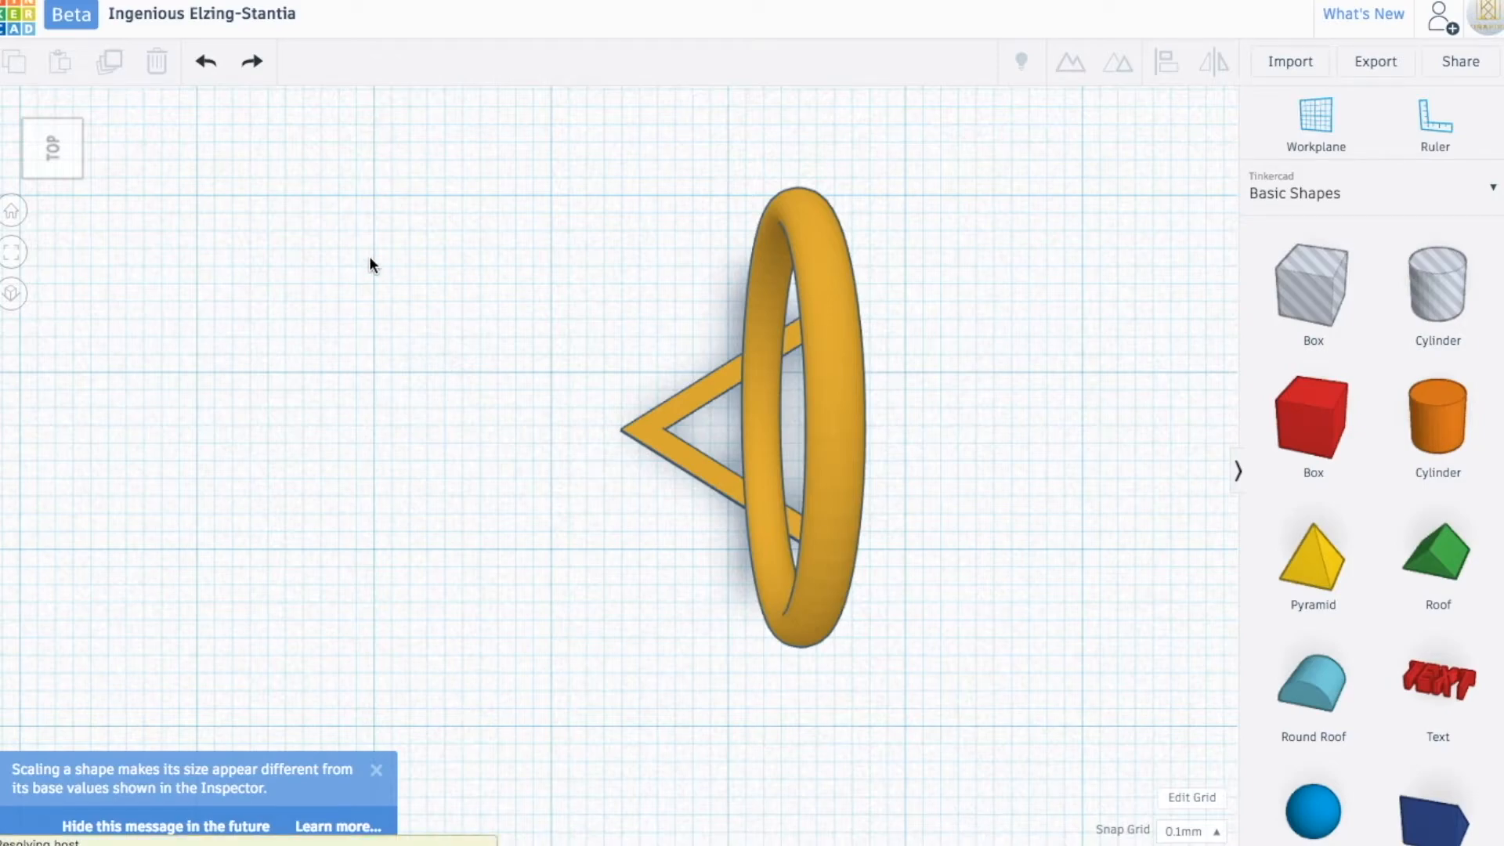
{"action": "scroll", "coordinate": [838, 481], "scroll_direction": "down", "scroll_amount": 4}
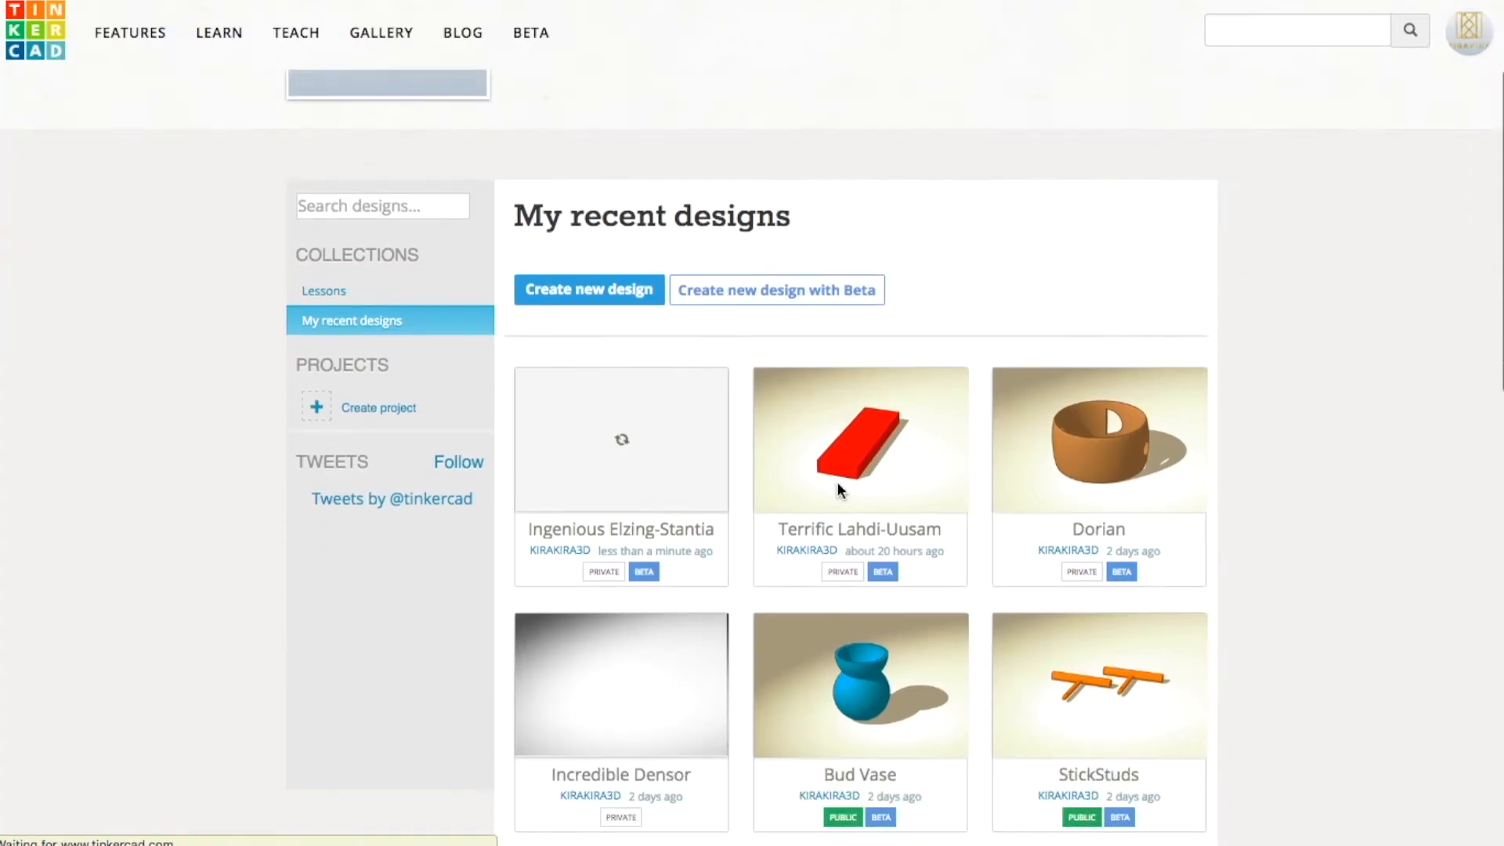
{"action": "mouse_move", "coordinate": [611, 396]}
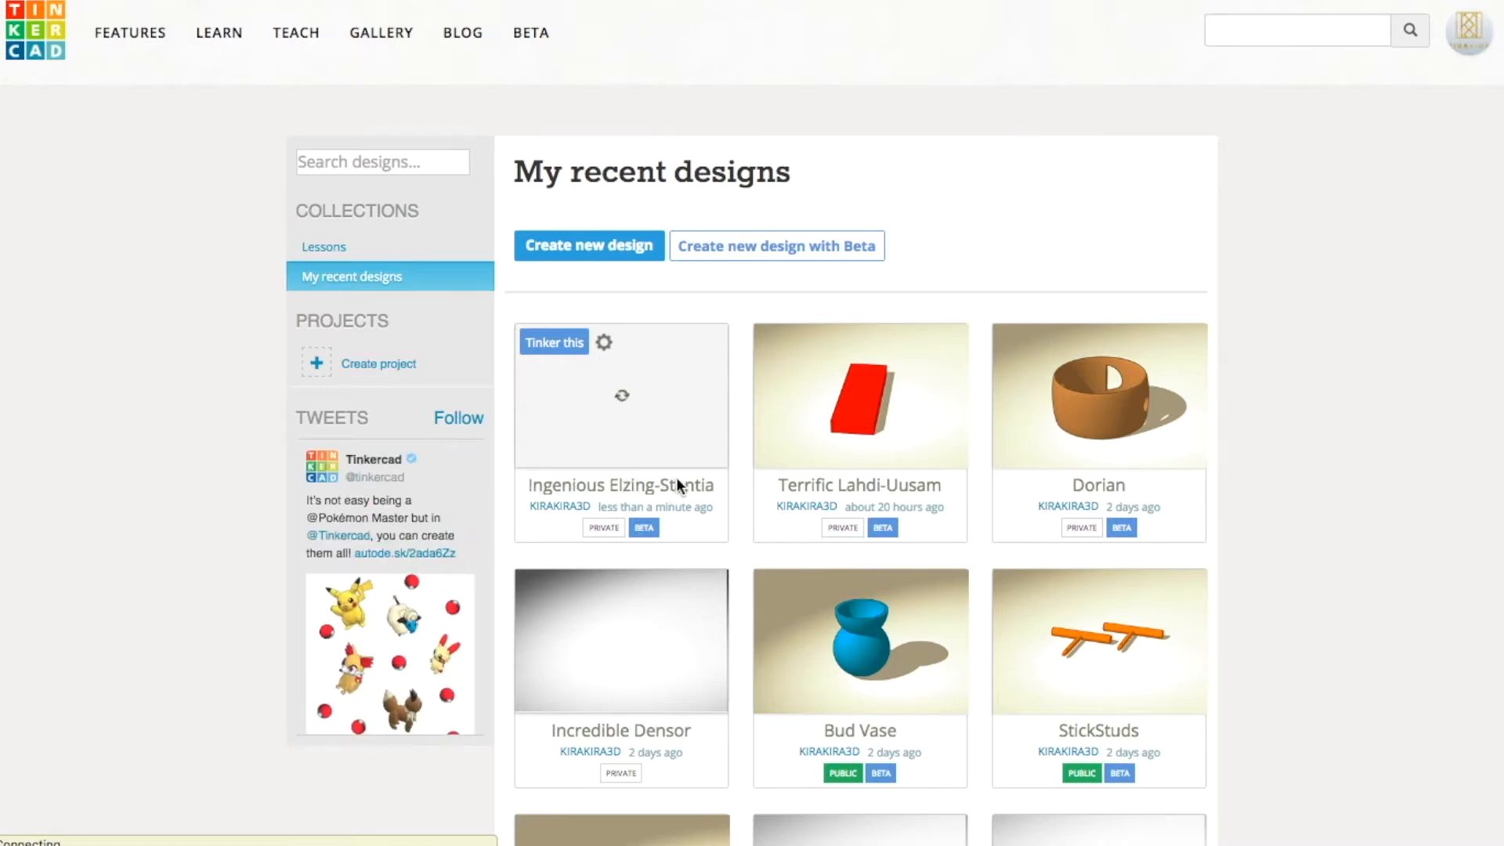
{"action": "left_click", "coordinate": [606, 345]}
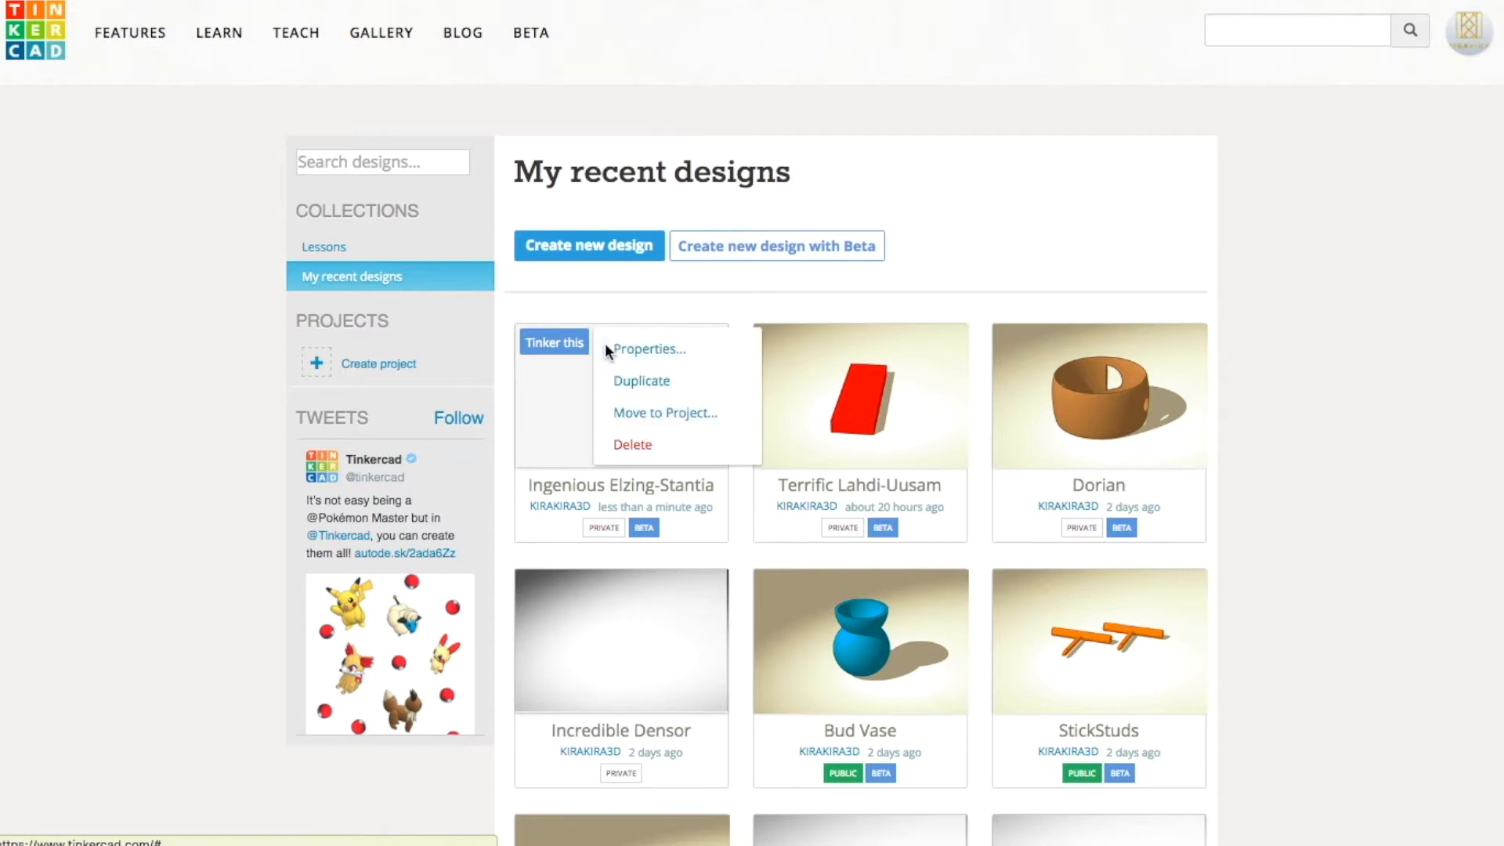
{"action": "left_click", "coordinate": [606, 345]}
{"action": "left_click", "coordinate": [606, 345]}
{"action": "left_click", "coordinate": [605, 346]}
{"action": "left_click", "coordinate": [638, 349]}
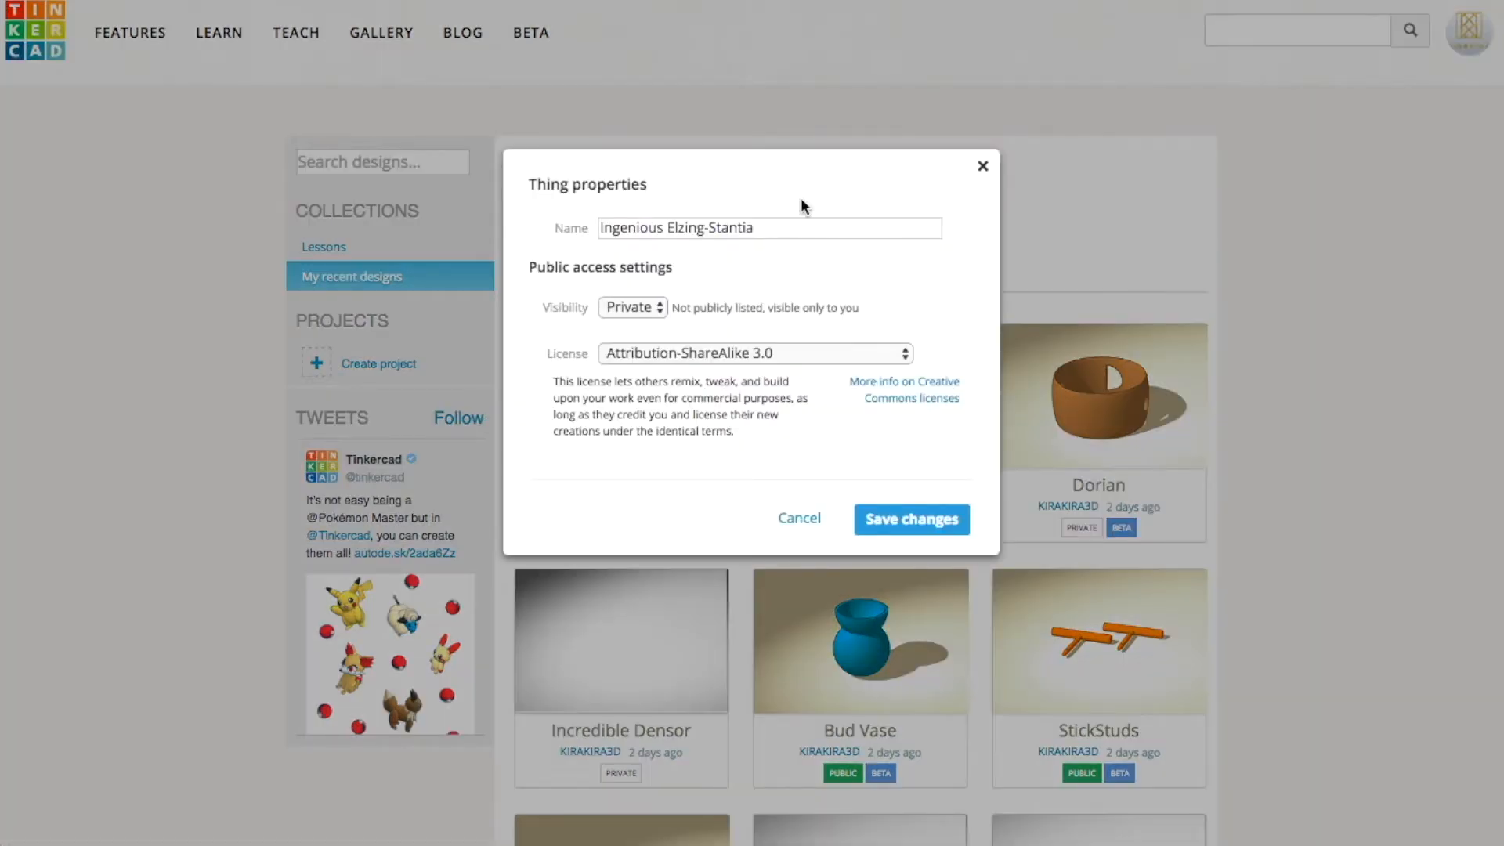
Step: Rename the design as Air Ring, set its visibility to Public and save the changes
{"action": "left_click_drag", "start_coordinate": [796, 223], "coordinate": [533, 213]}
{"action": "type", "text": "Air Ring"}
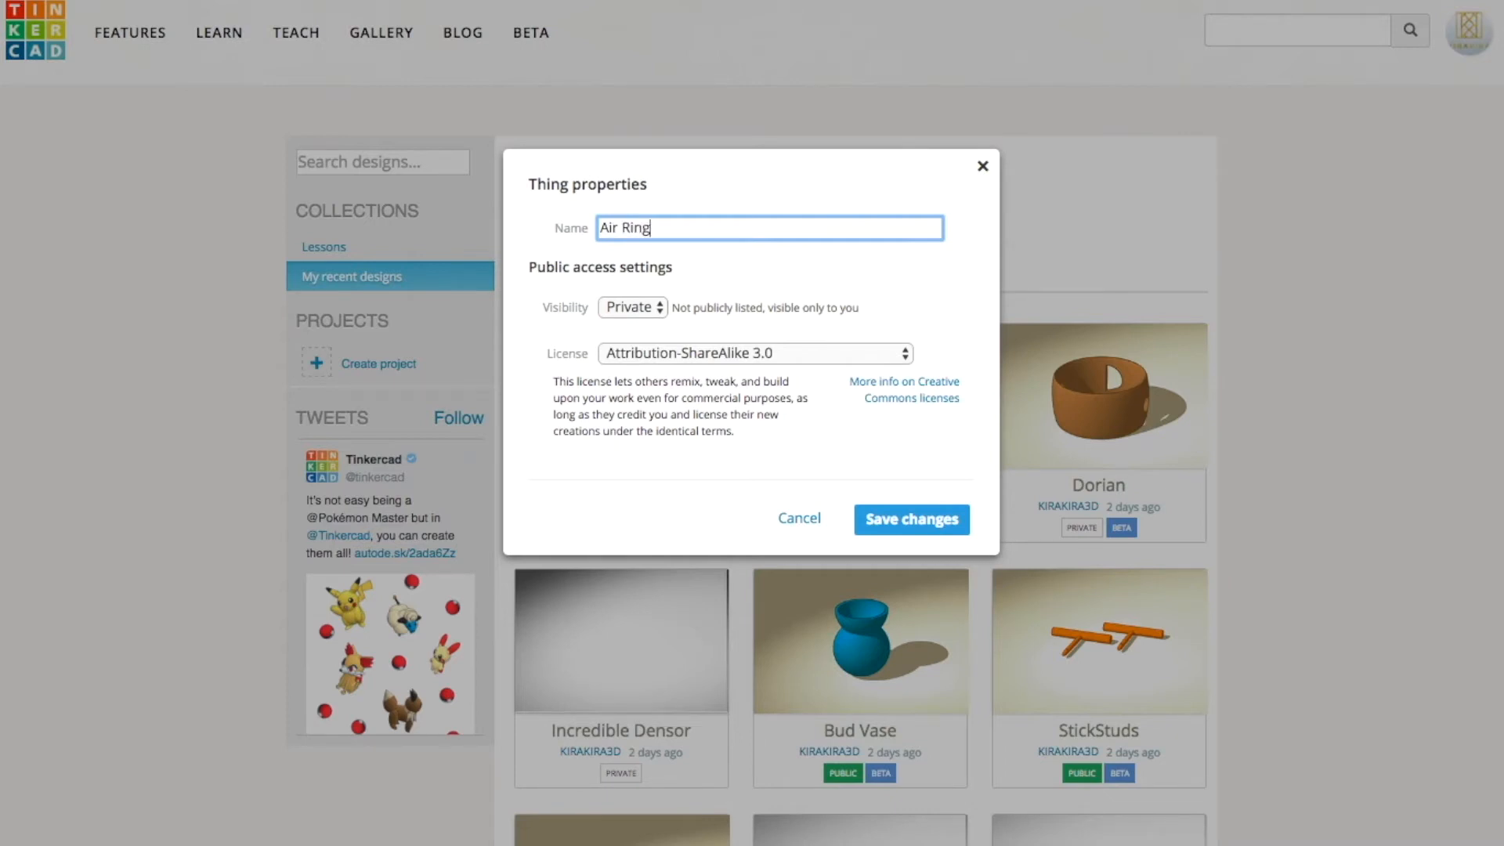
{"action": "left_click", "coordinate": [650, 308]}
{"action": "left_click", "coordinate": [627, 325]}
{"action": "left_click", "coordinate": [926, 523]}
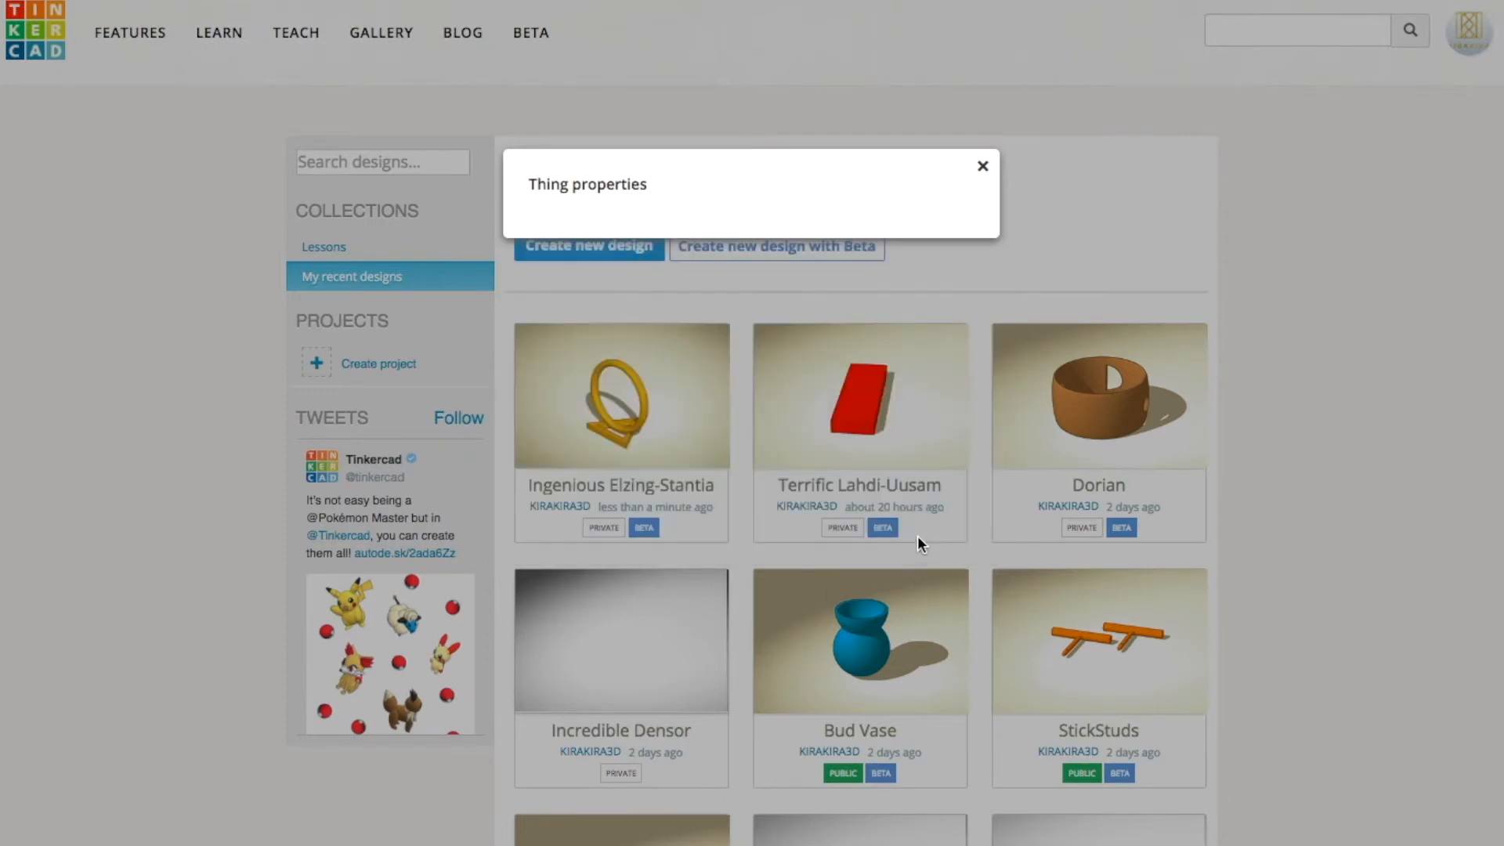
{"action": "left_click", "coordinate": [980, 168]}
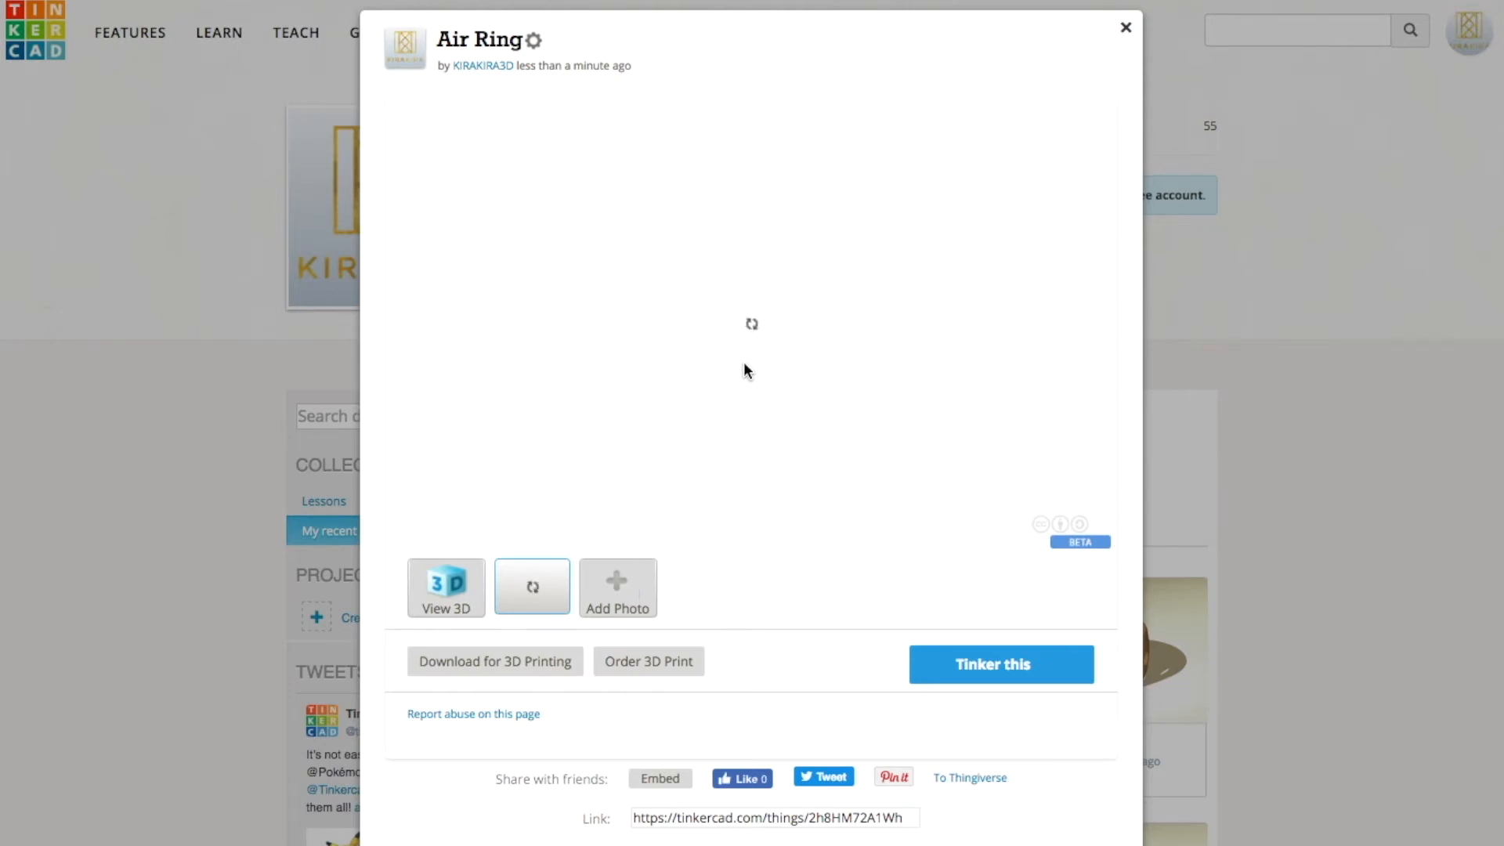
Step: Show the Air Ring design in 3D and examine how the ring and triangle join from above, the sides and below
{"action": "left_click", "coordinate": [447, 586]}
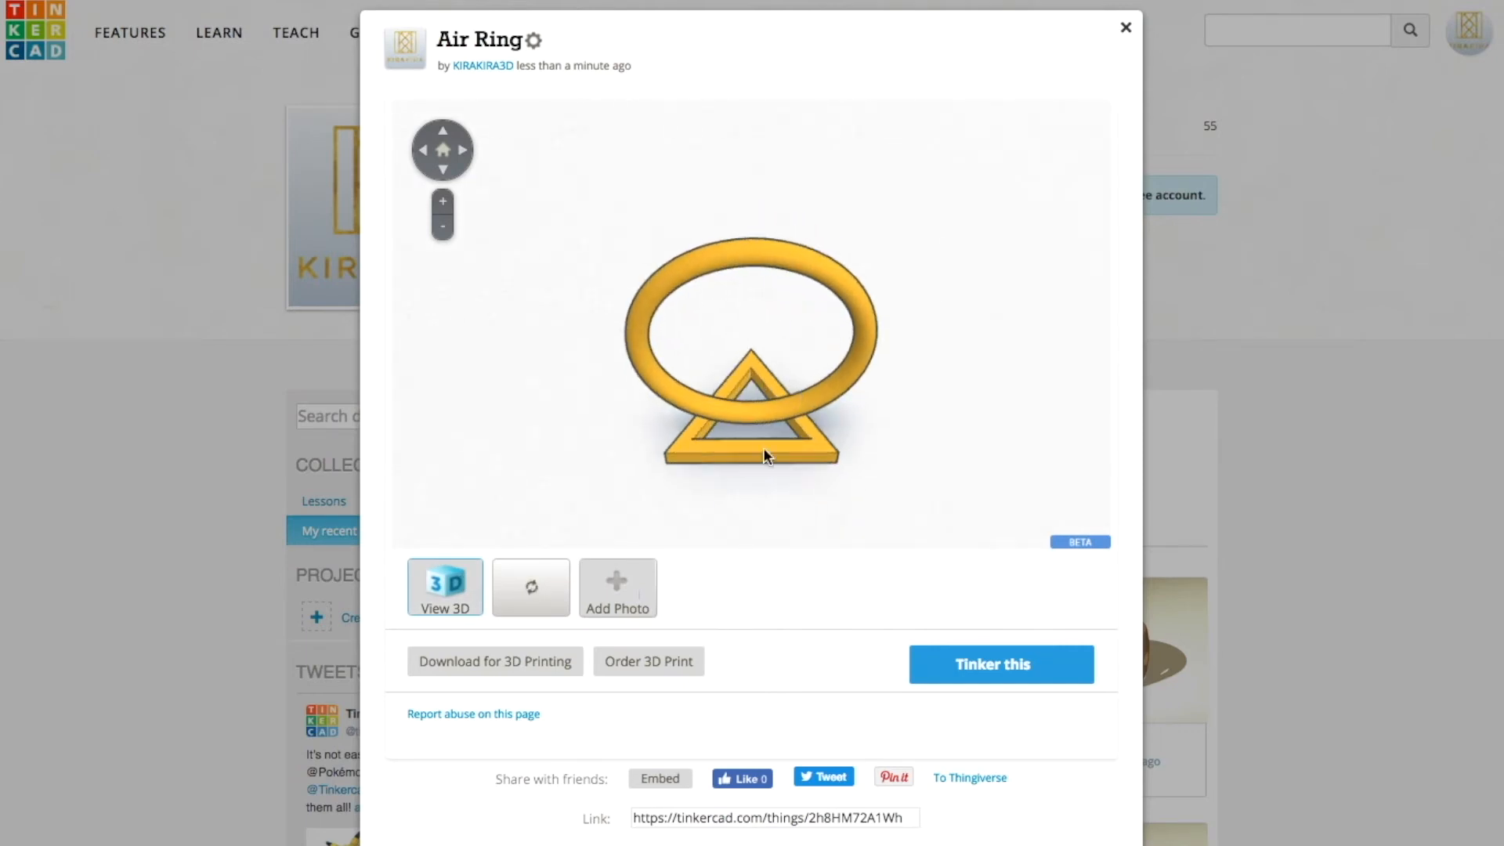
{"action": "left_click_drag", "start_coordinate": [684, 386], "coordinate": [818, 249]}
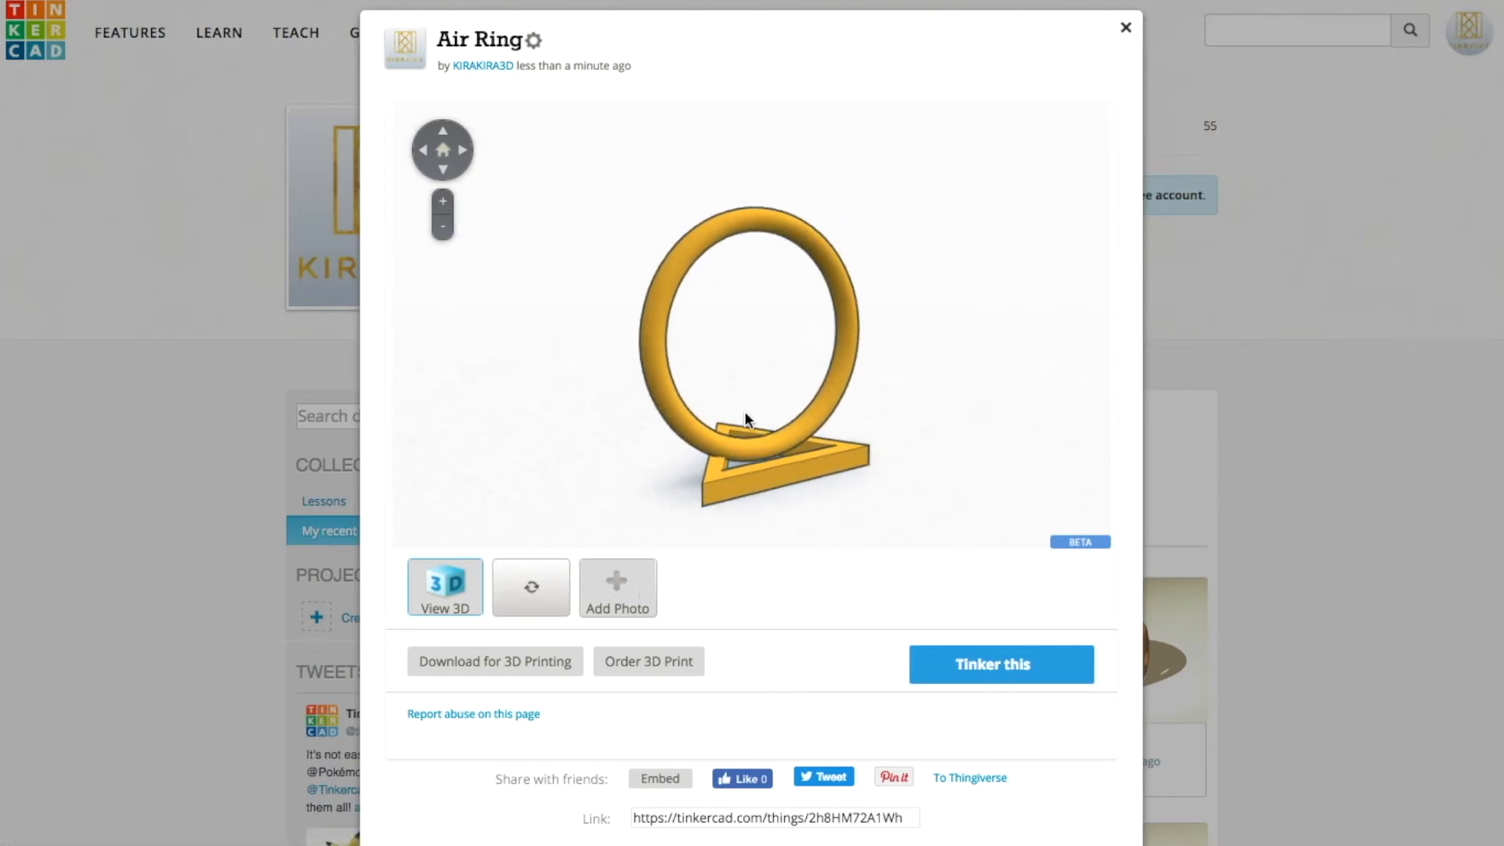
{"action": "left_click_drag", "start_coordinate": [773, 404], "coordinate": [926, 308]}
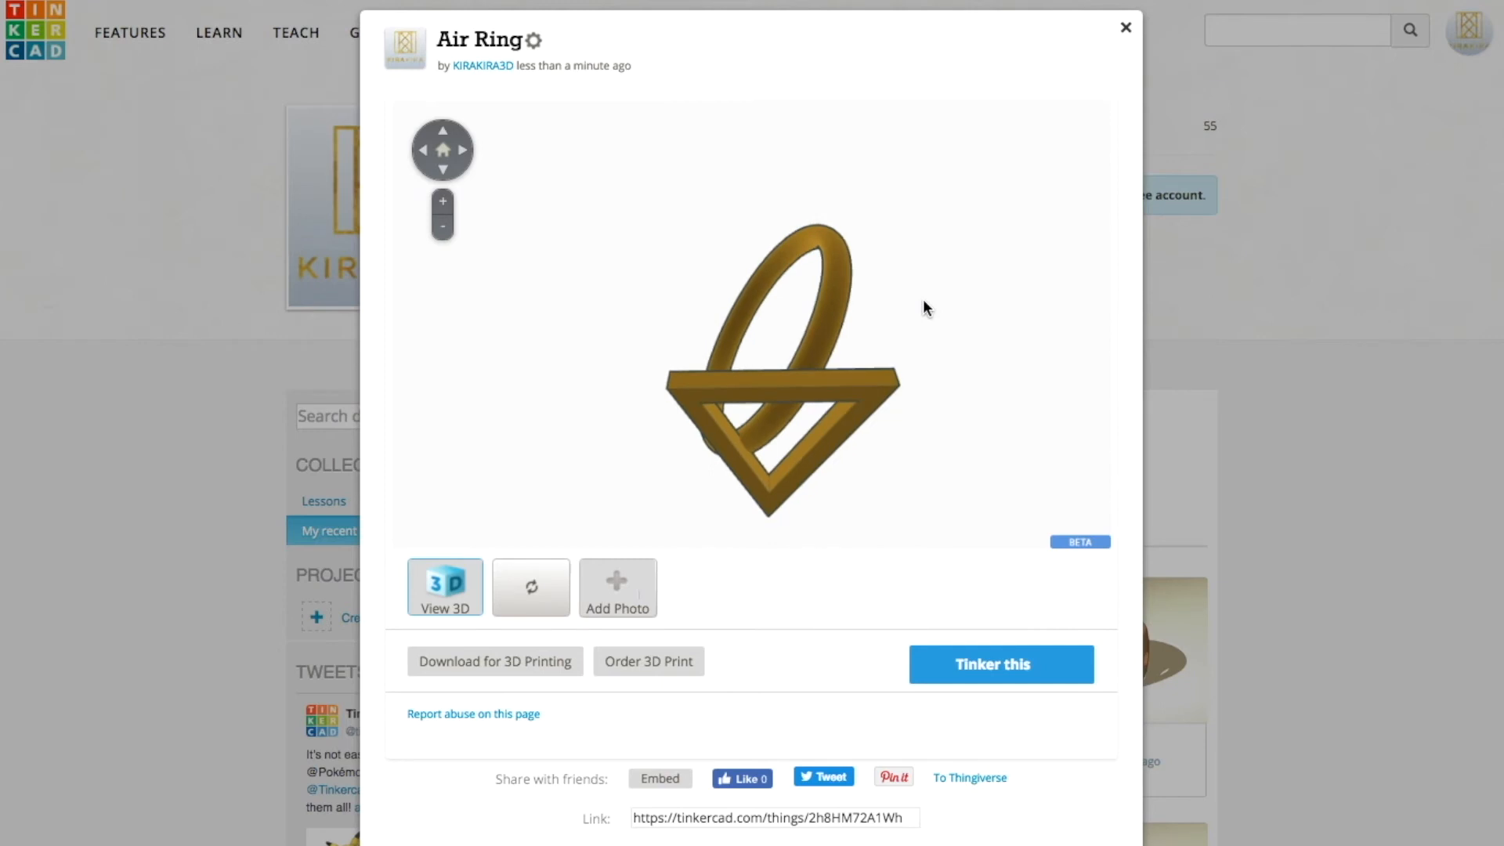
{"action": "left_click_drag", "start_coordinate": [688, 413], "coordinate": [845, 196]}
{"action": "left_click_drag", "start_coordinate": [732, 318], "coordinate": [851, 143]}
{"action": "left_click_drag", "start_coordinate": [769, 370], "coordinate": [687, 471]}
{"action": "left_click_drag", "start_coordinate": [838, 323], "coordinate": [661, 517]}
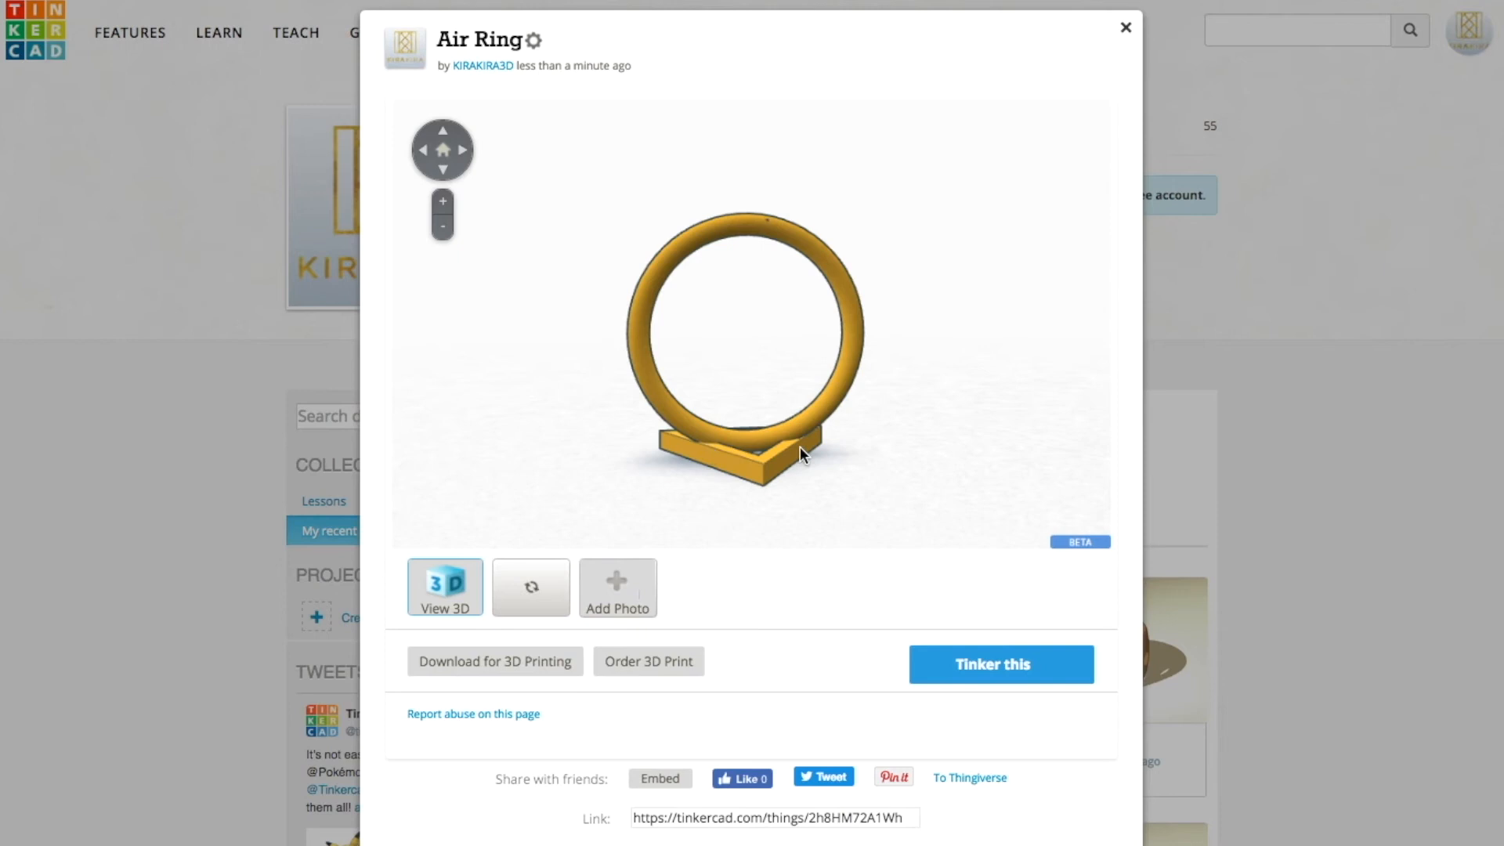
{"action": "left_click_drag", "start_coordinate": [836, 429], "coordinate": [753, 197]}
{"action": "left_click_drag", "start_coordinate": [675, 425], "coordinate": [661, 379]}
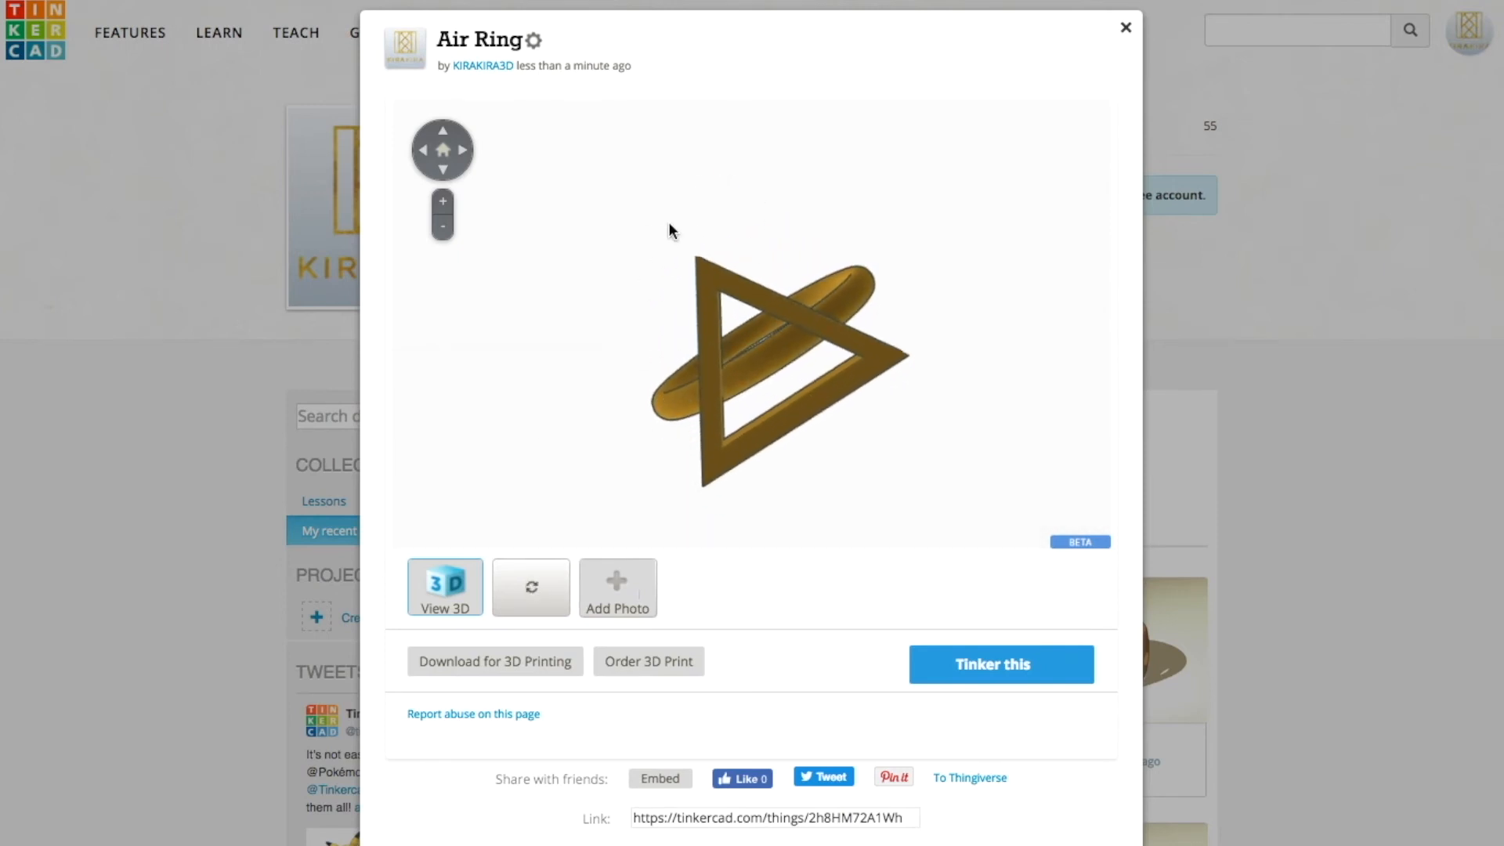
Step: Download the Air Ring model for 3D printing as an STL file and close the download dialog
{"action": "left_click", "coordinate": [508, 661]}
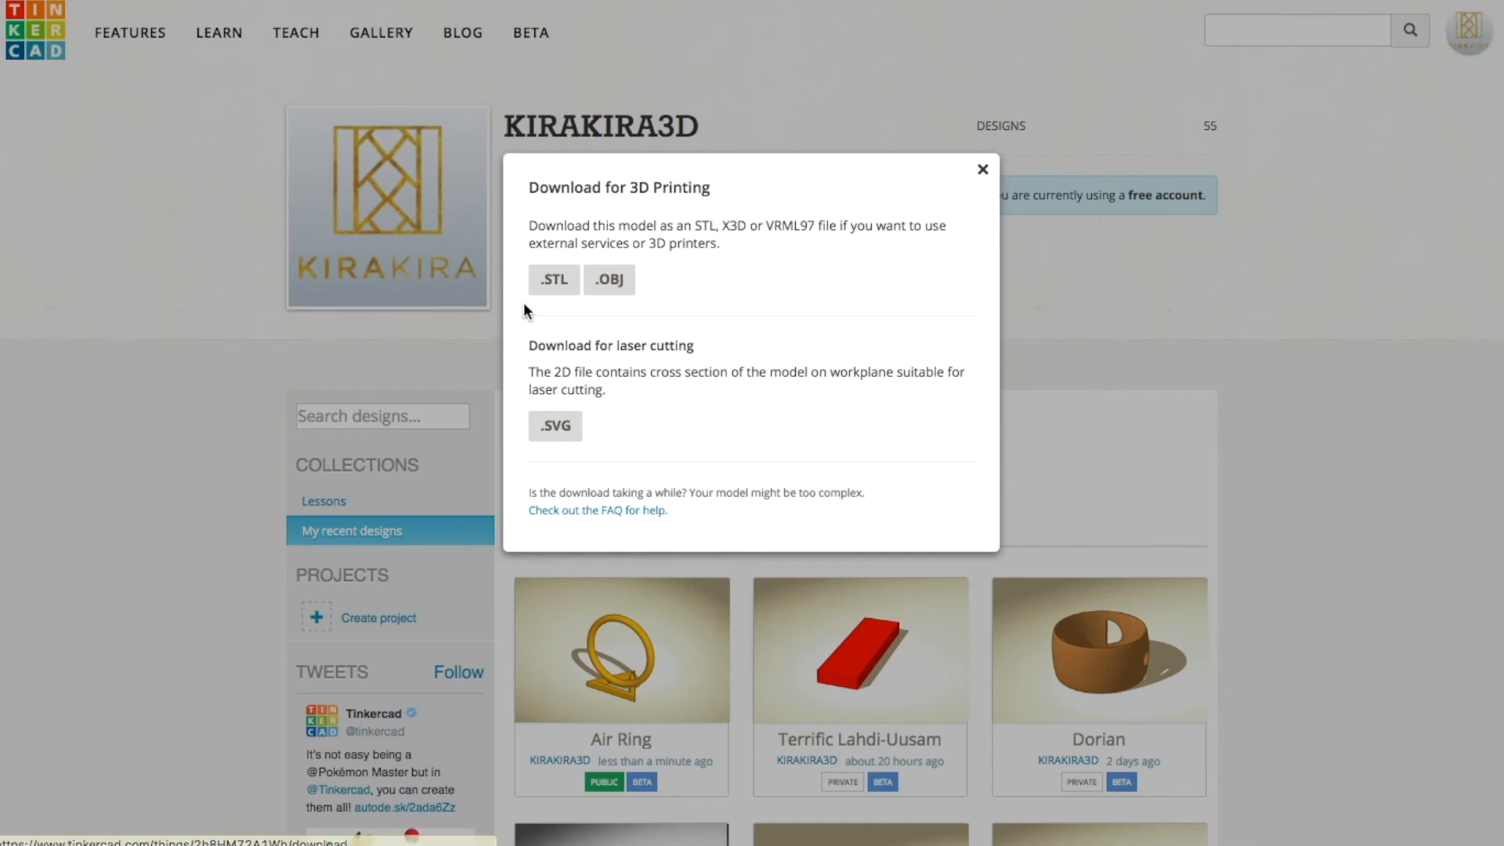
{"action": "left_click", "coordinate": [566, 294]}
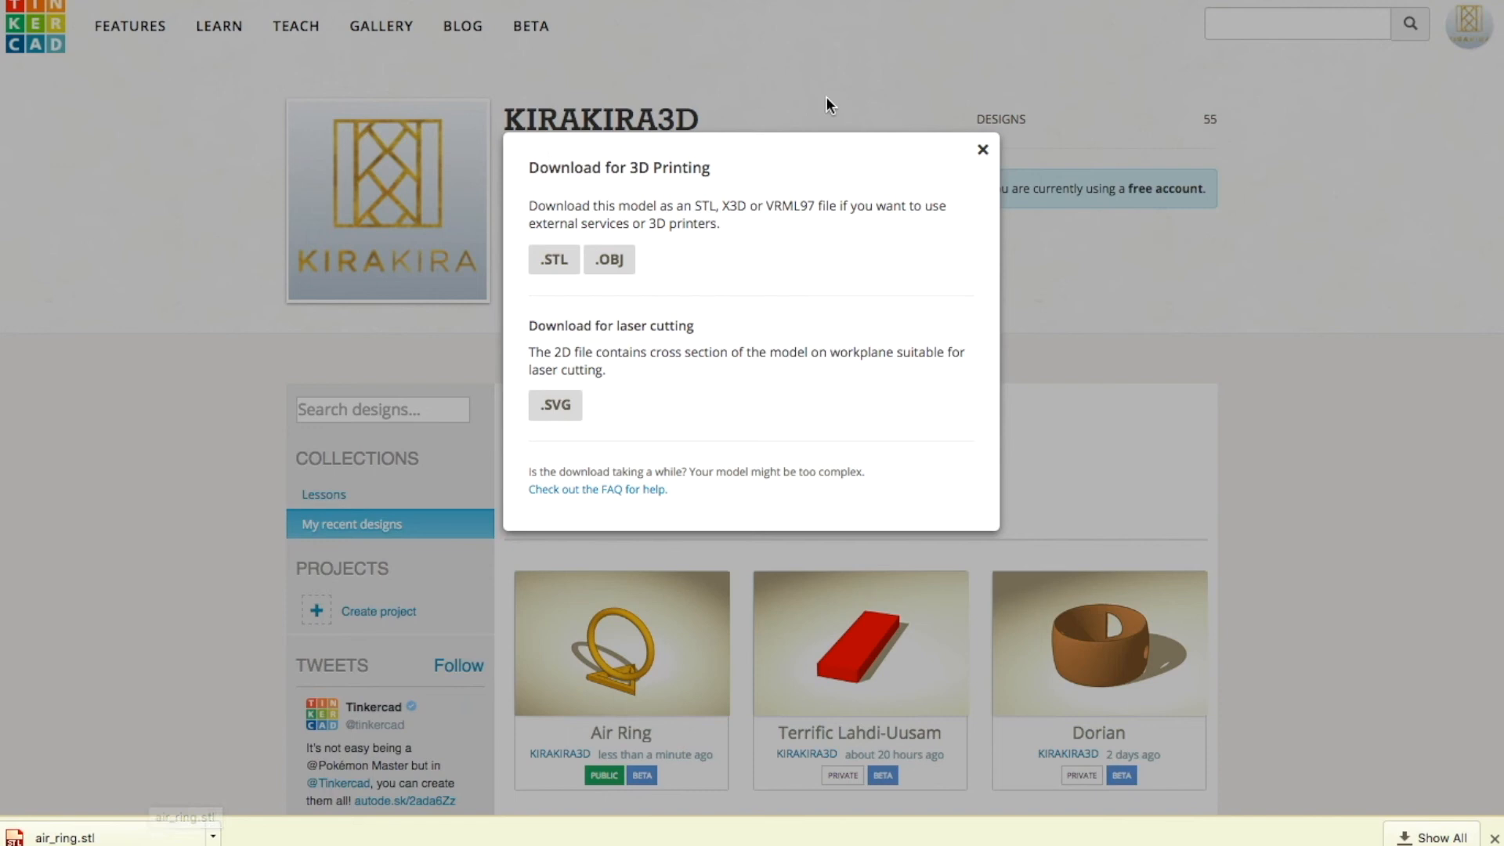
{"action": "left_click", "coordinate": [983, 150]}
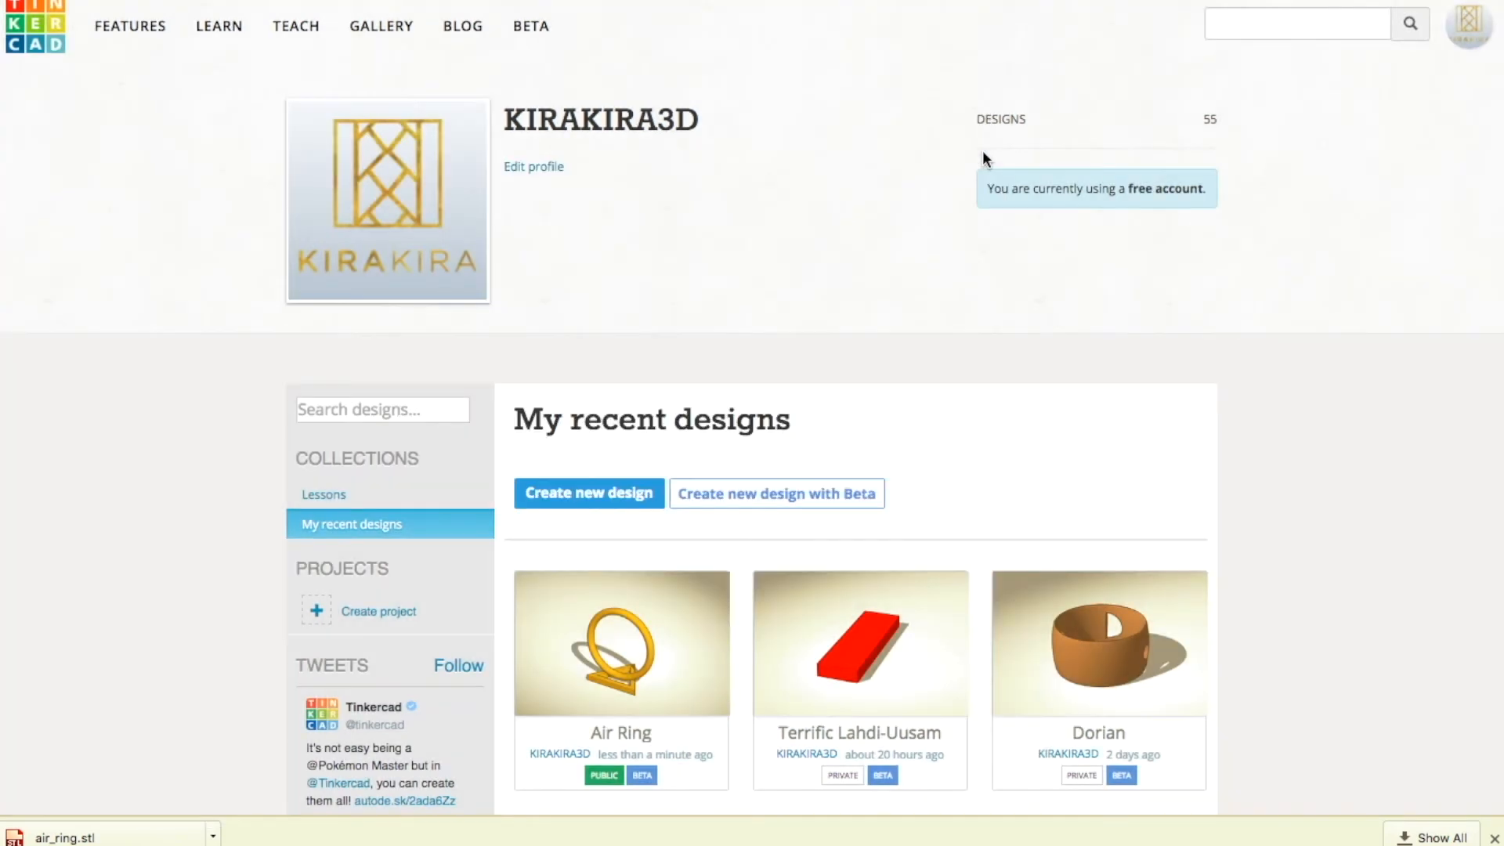